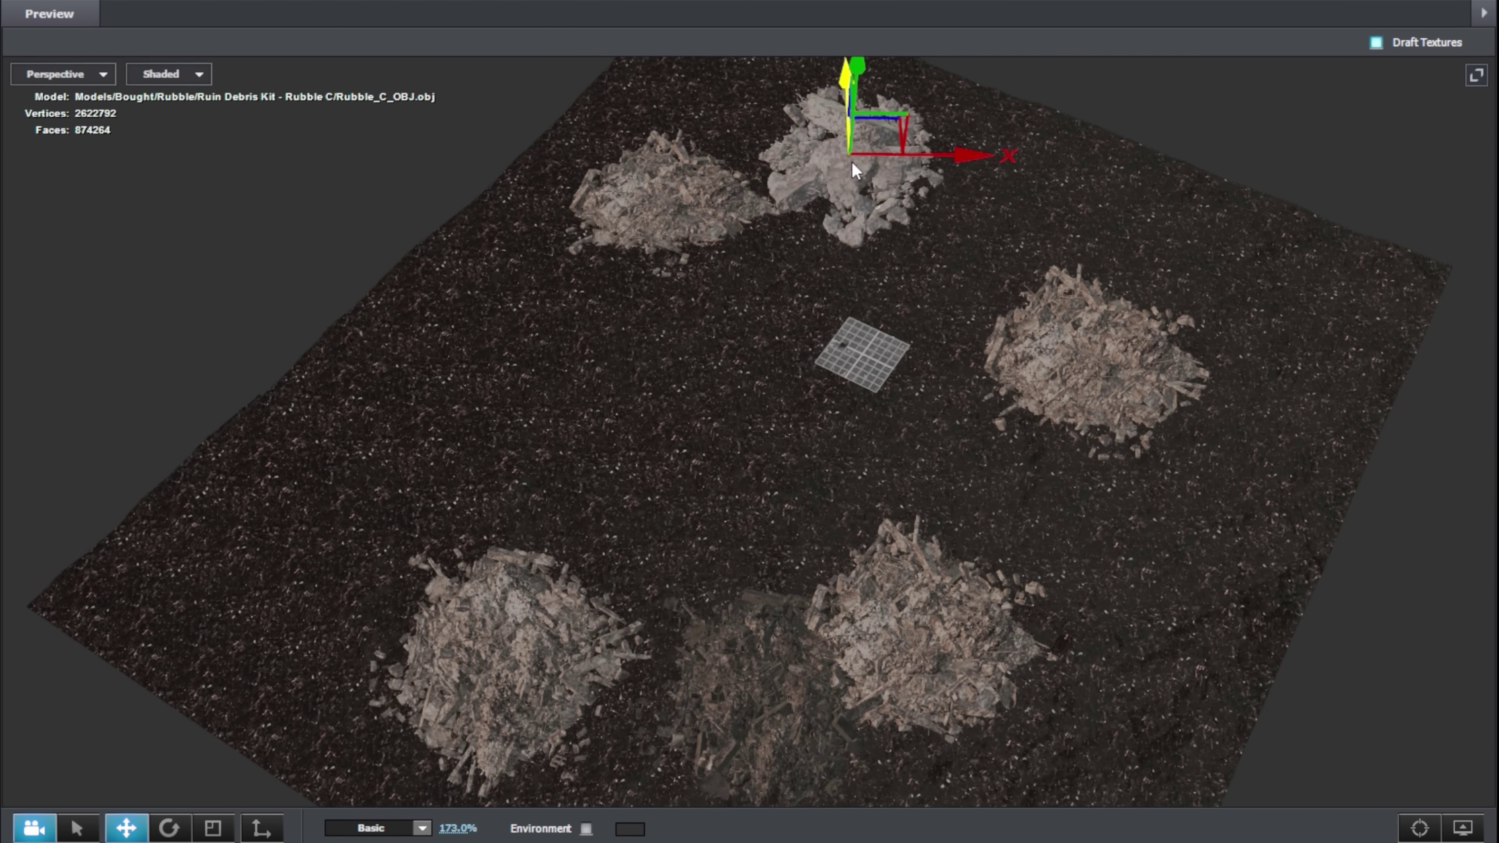
Move the Rubble_C_OBJ debris pile to a new spot on the ground plane and inspect the scene up close.
left_click_drag(856, 171, 1055, 228)
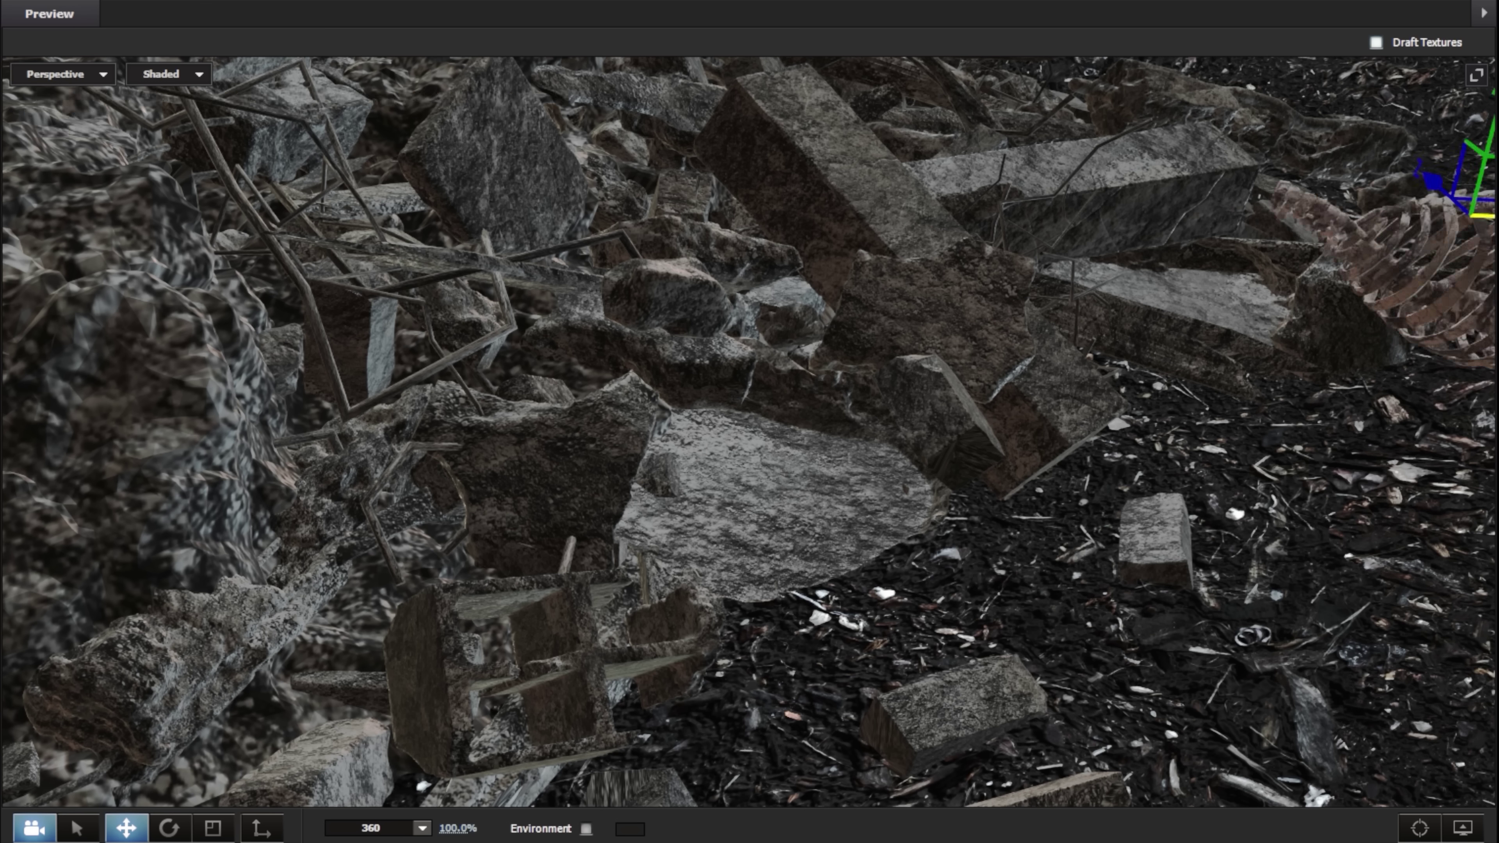
left_click_drag(771, 82, 754, 343)
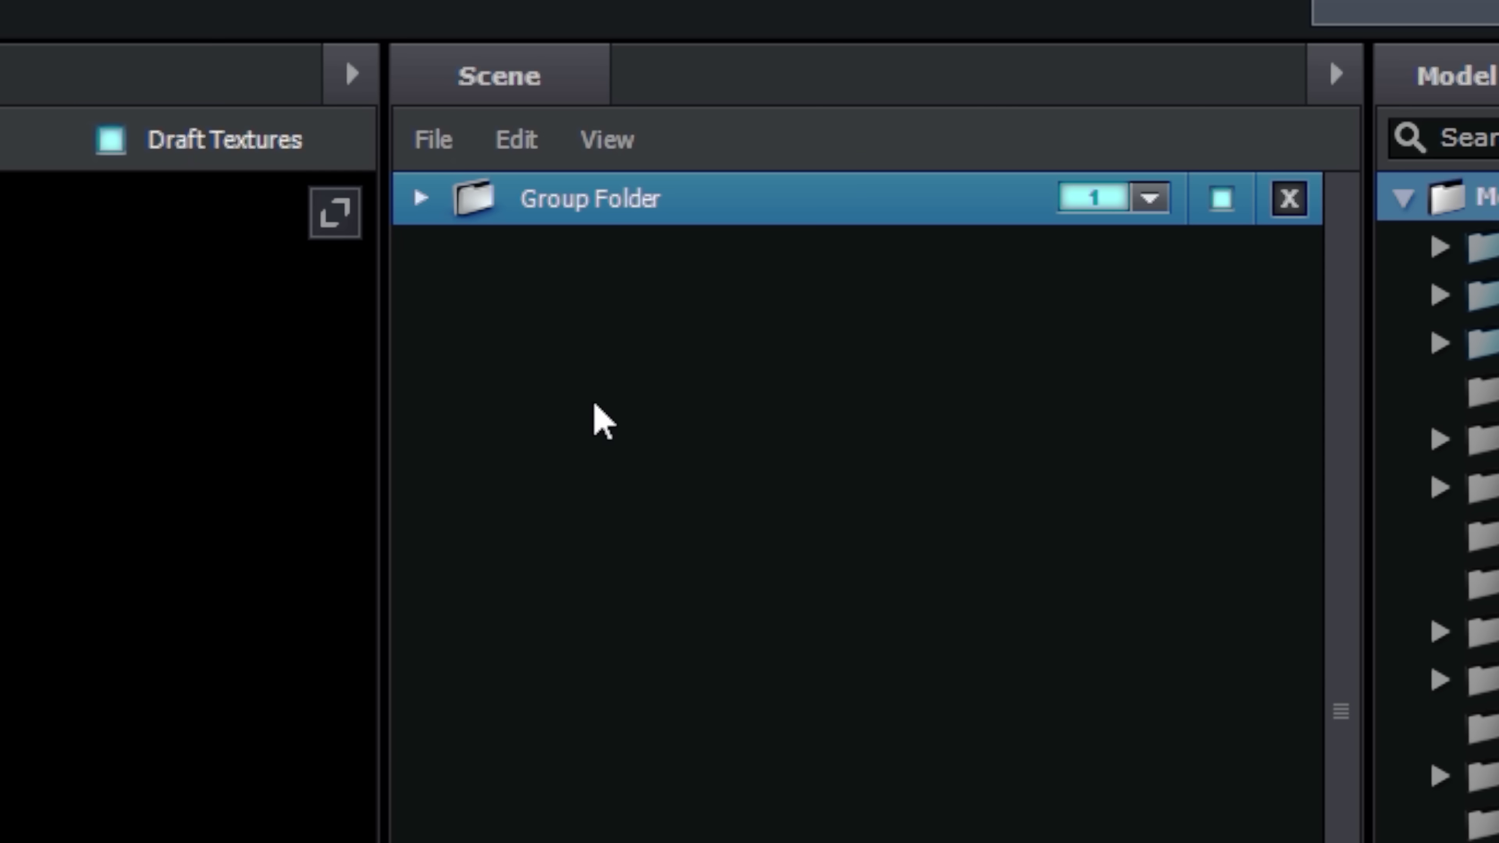
Create a new group folder in the scene and assign it to group 2.
right_click(594, 401)
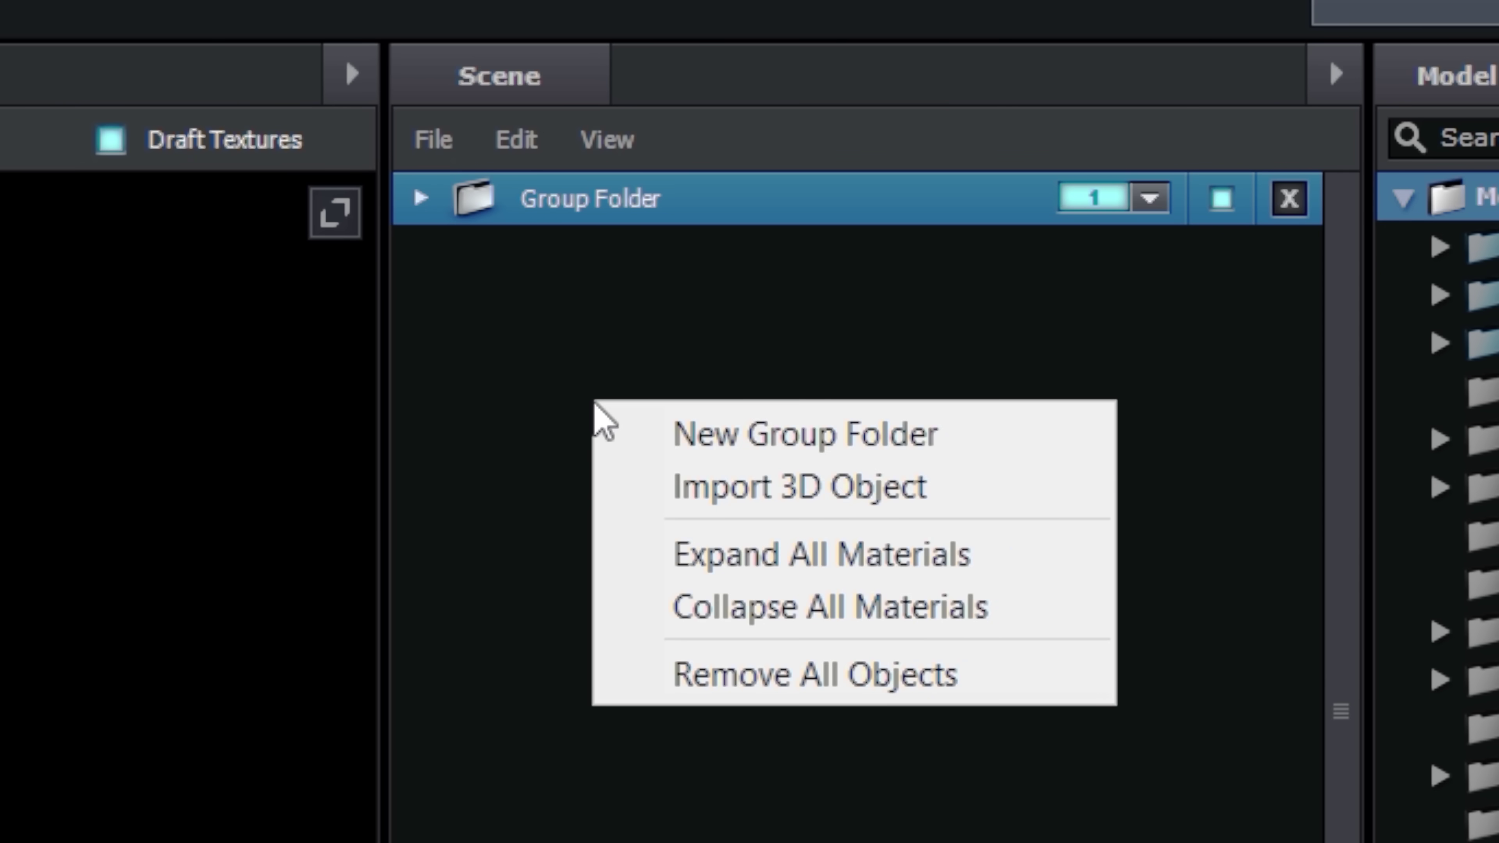
left_click(709, 446)
left_click(1073, 201)
left_click(1168, 264)
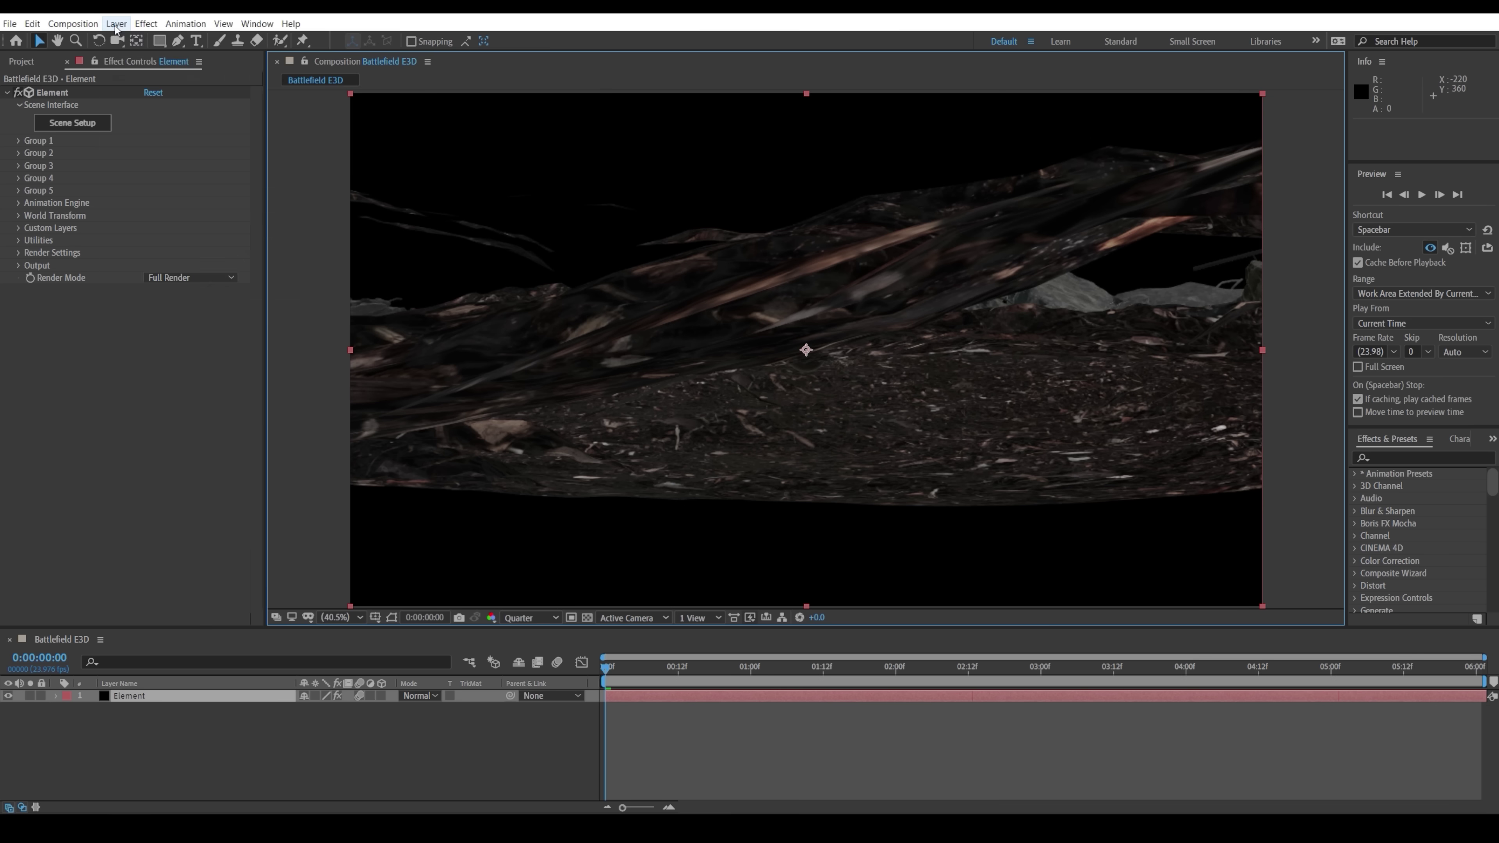
Add a two-node 28mm camera and position it to look across the debris-covered ground.
left_click(116, 24)
left_click(366, 75)
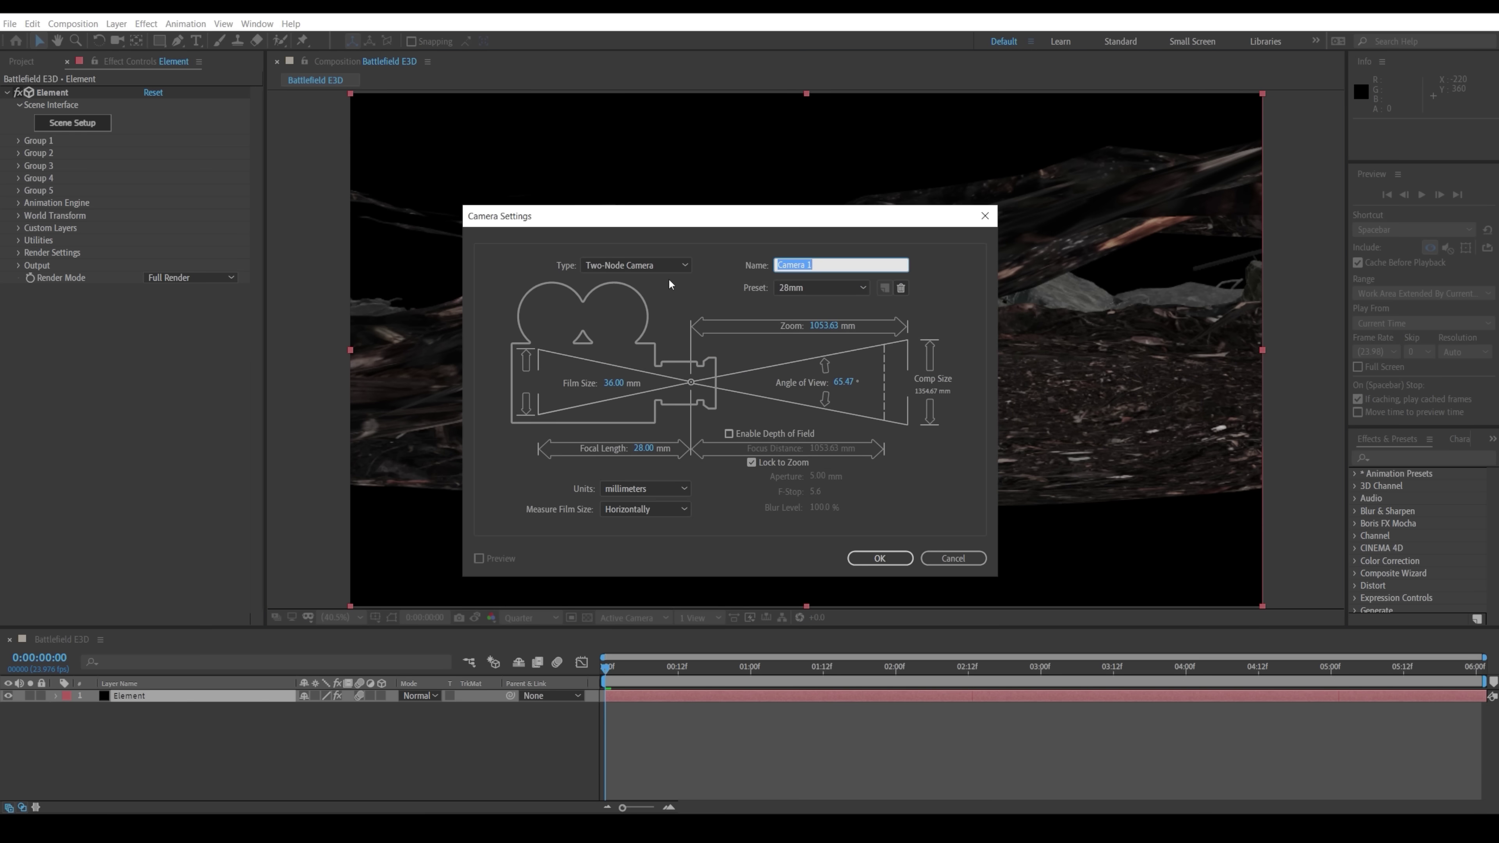
left_click(895, 558)
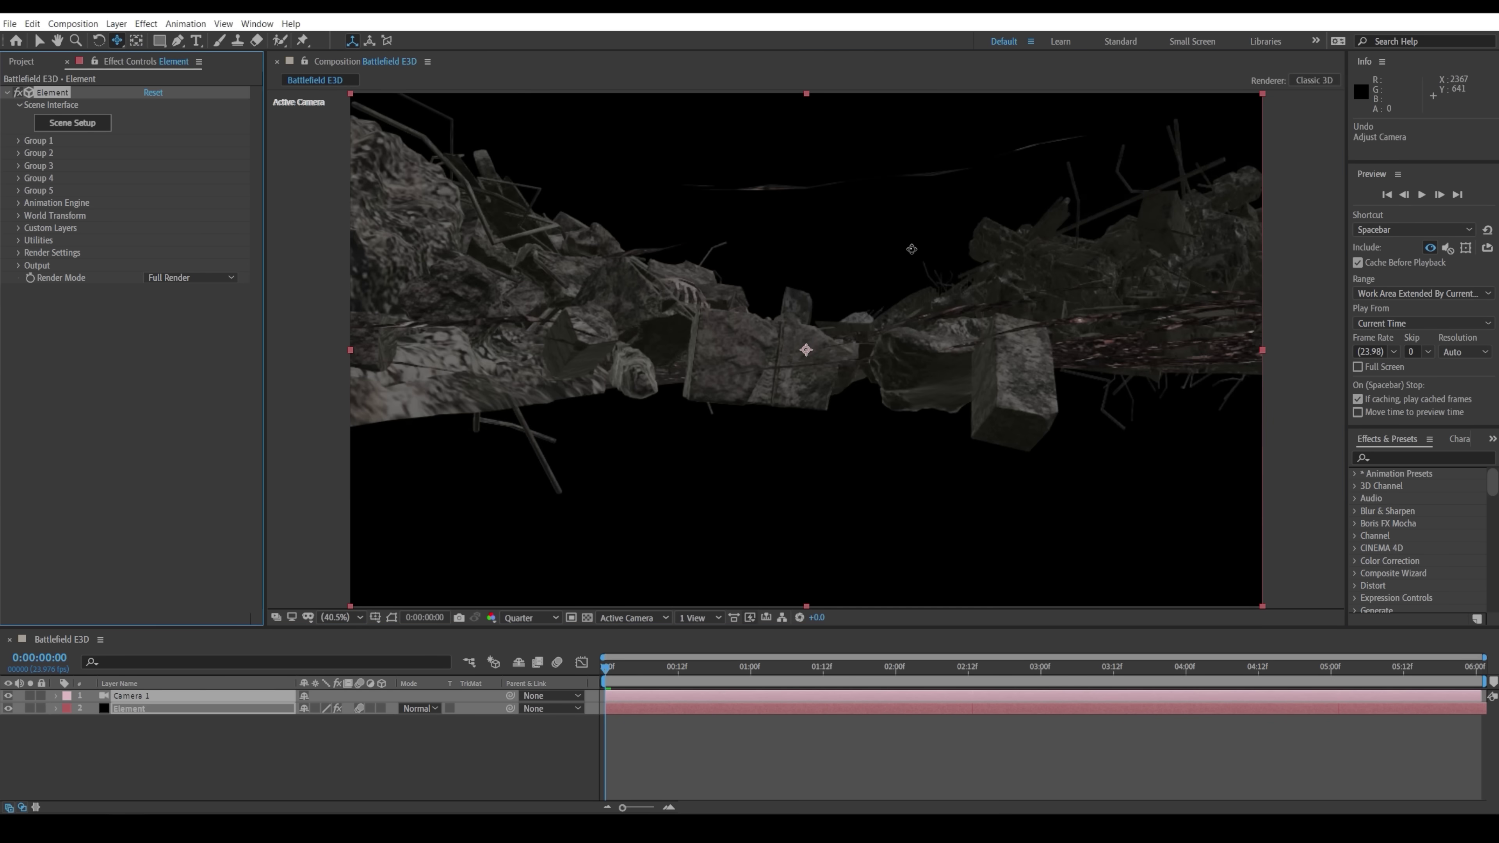
left_click_drag(921, 248, 893, 309)
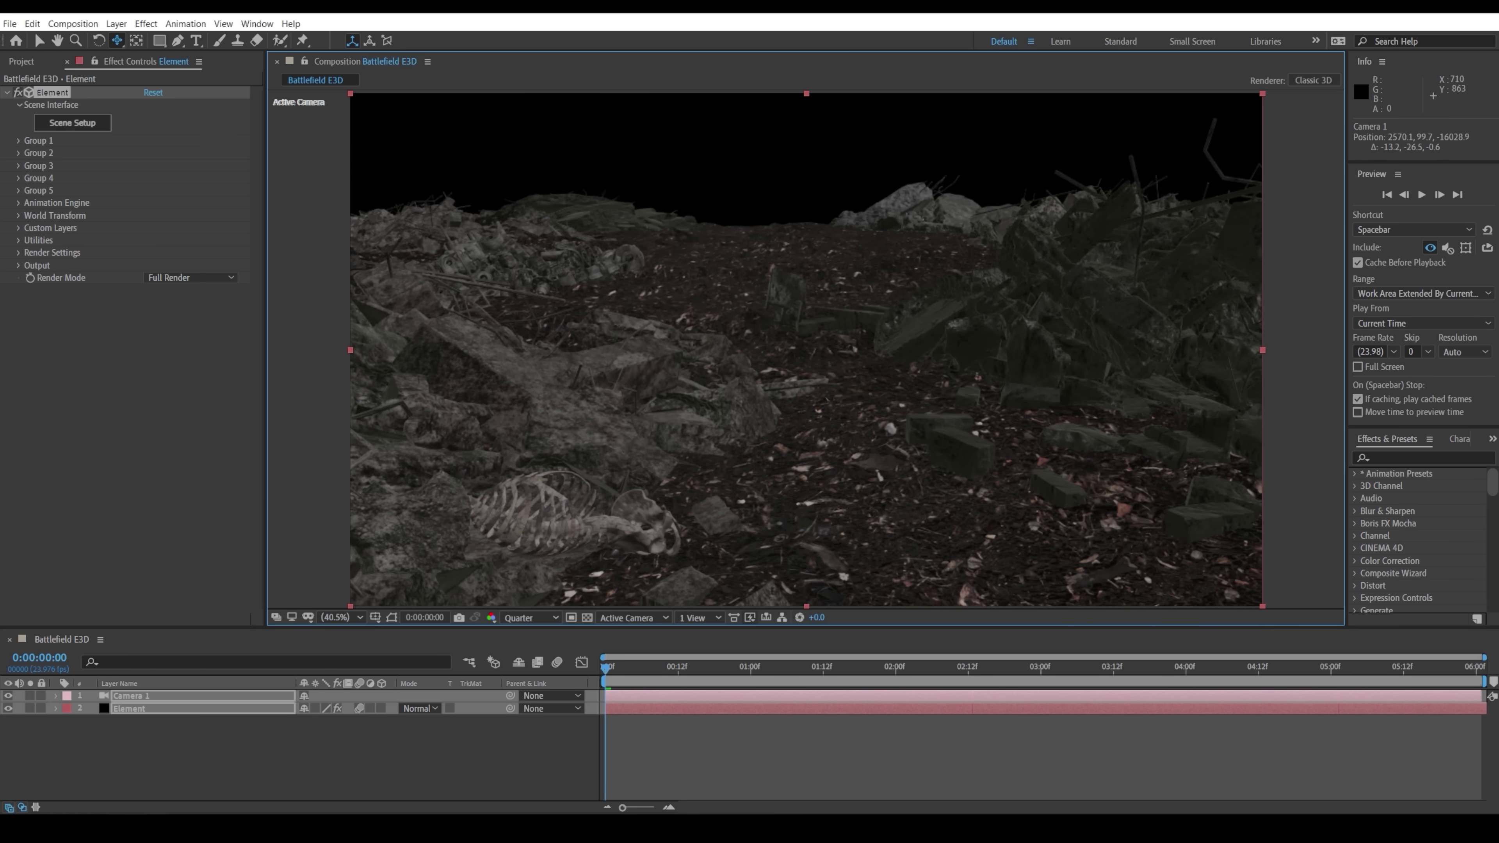
key("space")
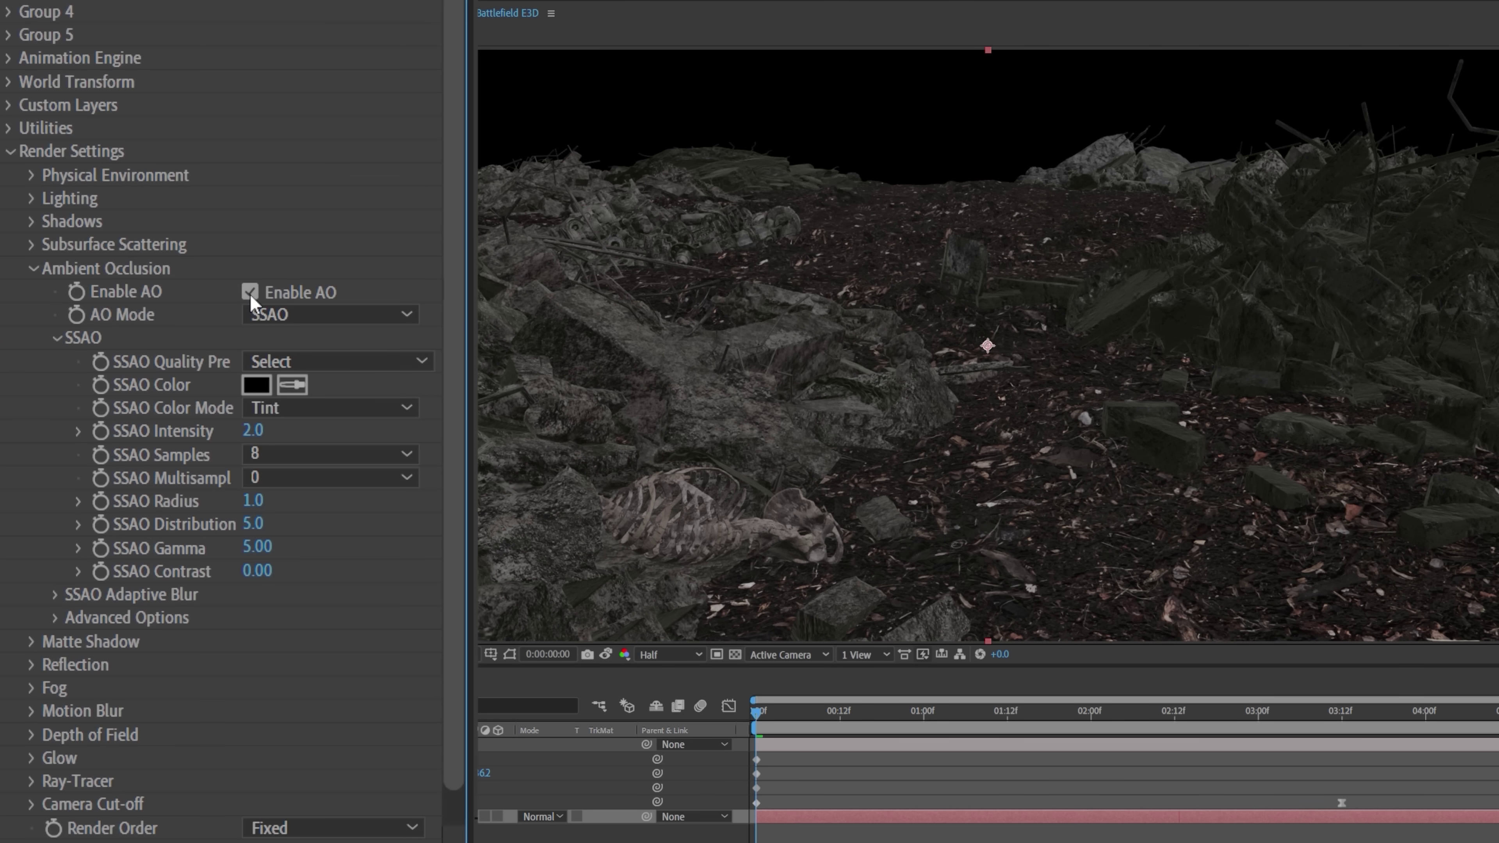
Increase the SSAO intensity in the Element effect's ambient occlusion settings.
left_click_drag(258, 427, 810, 406)
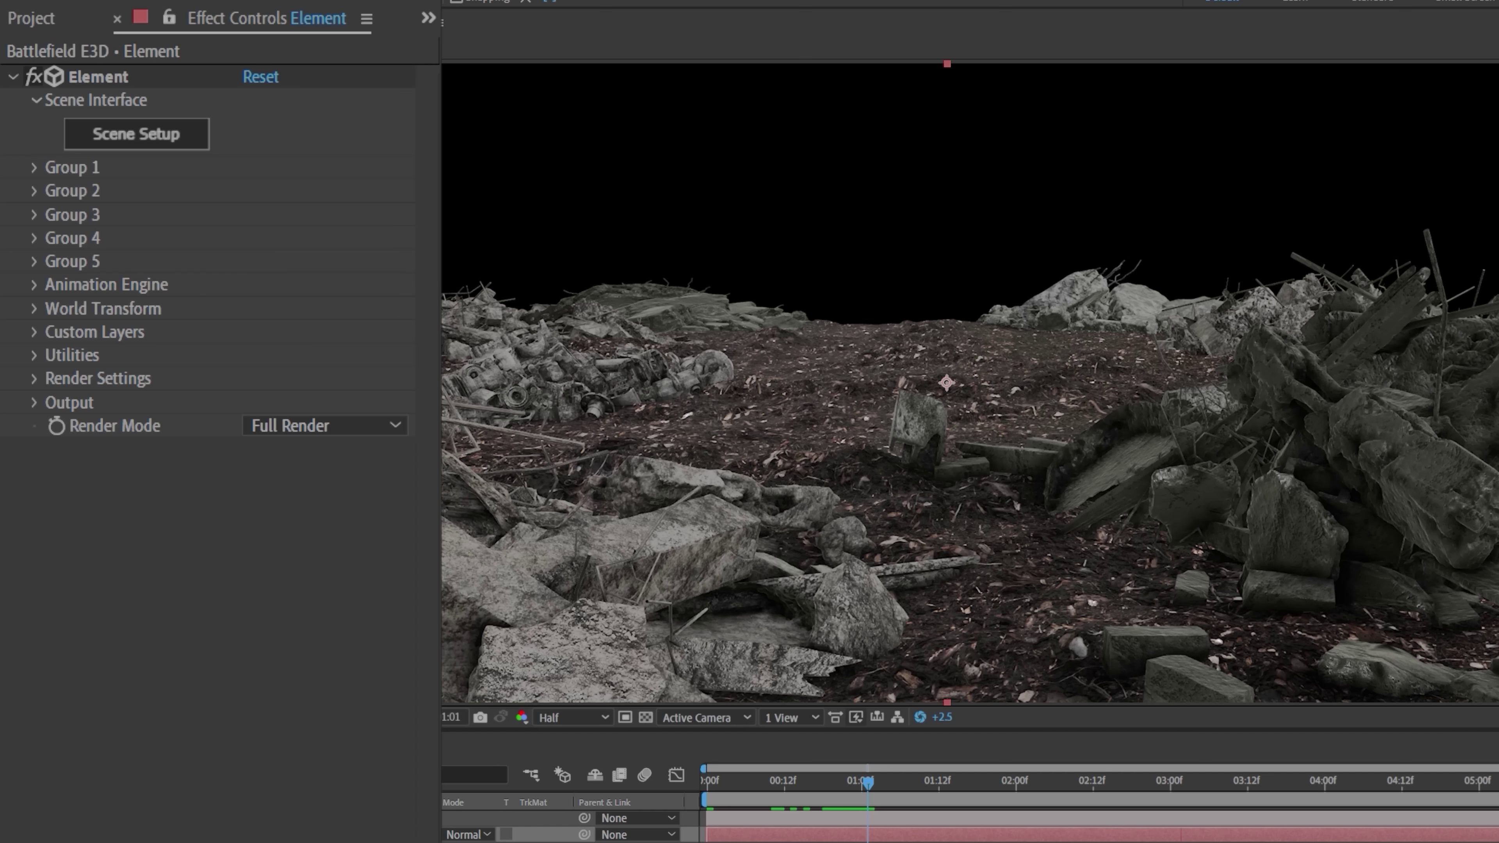
Disable Group 1 in the Element effect to hide the ground and rubble.
left_click(34, 168)
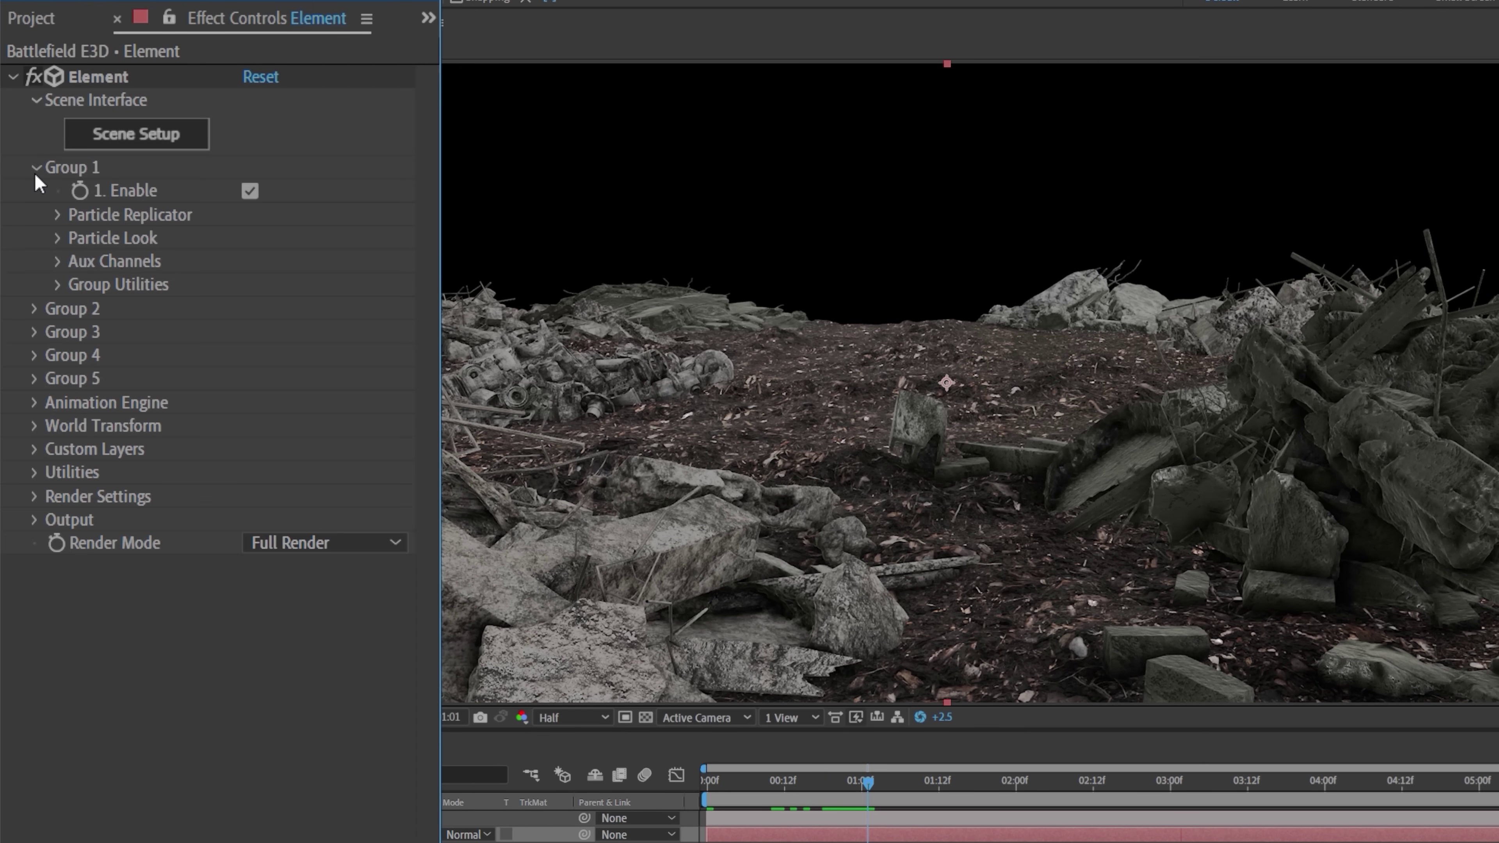
left_click(250, 192)
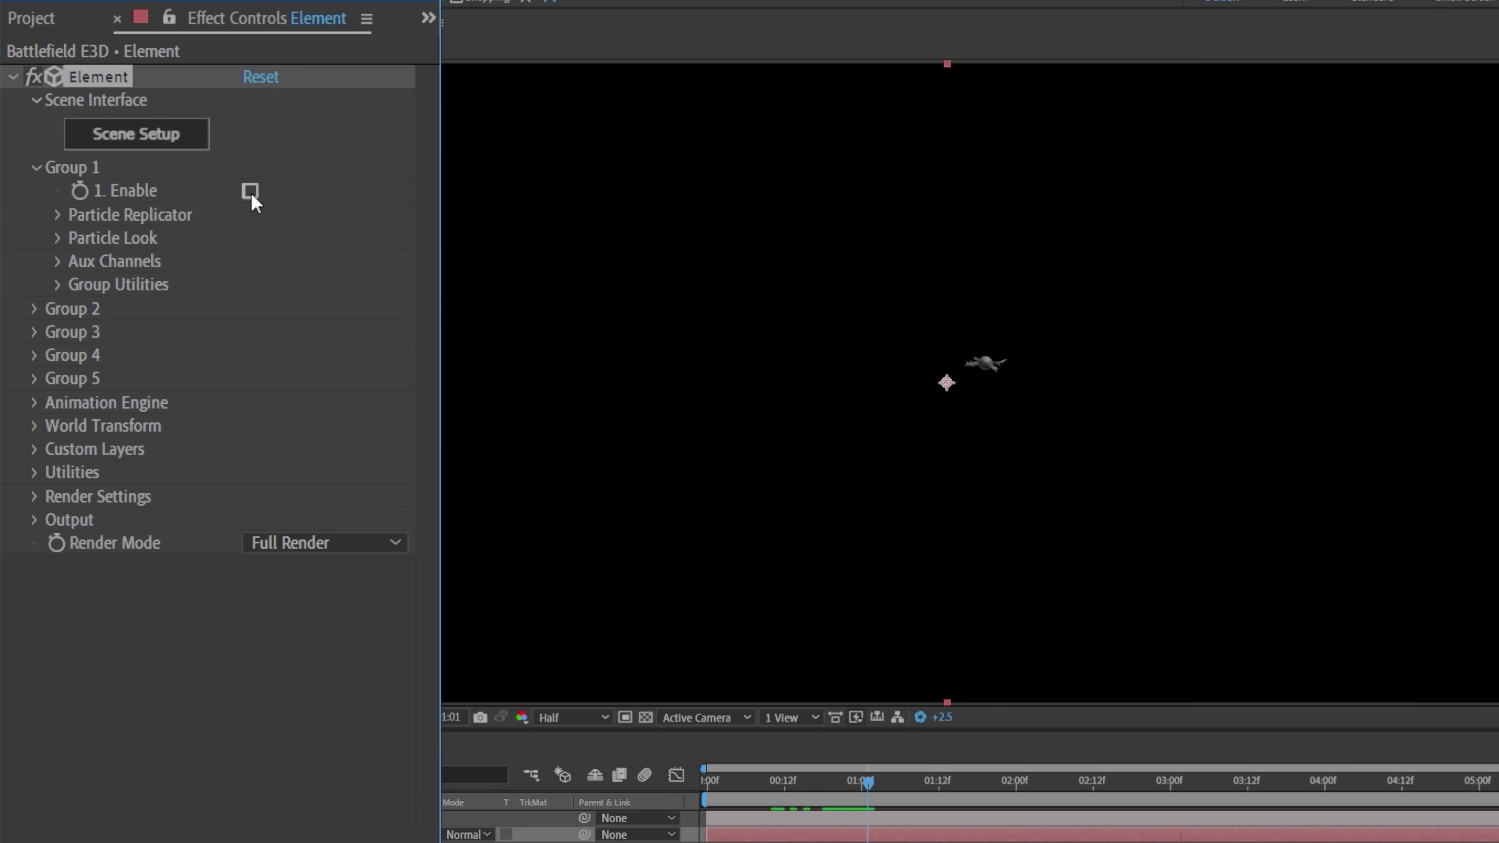
left_click(45, 167)
Set Group 2's replicator shape to Plane with shape scale 428 and position Z -5100, and adjust its Y rotation.
left_click(36, 191)
left_click(59, 238)
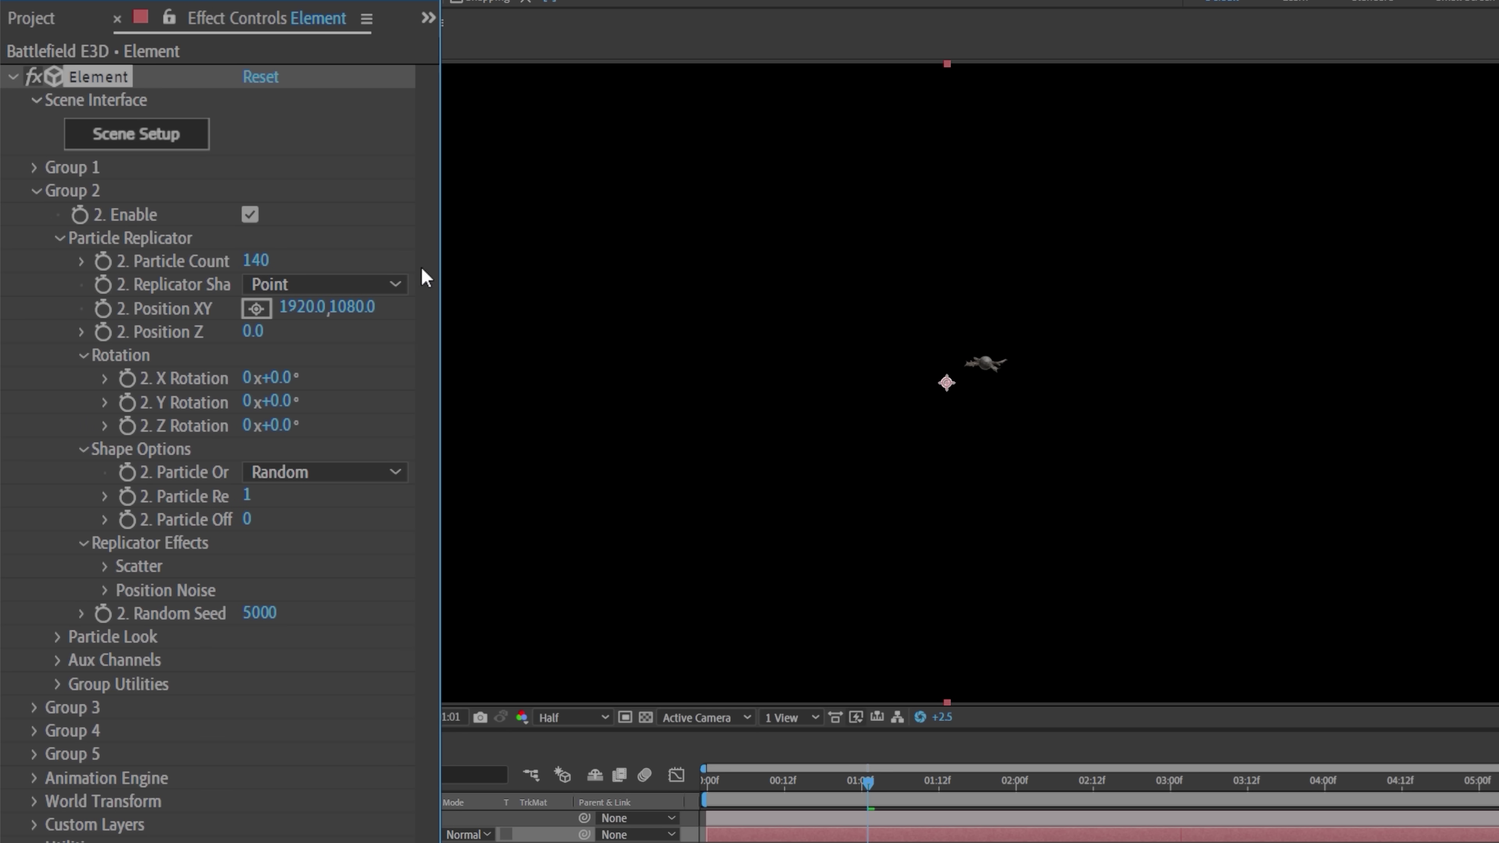
left_click(388, 285)
left_click(365, 363)
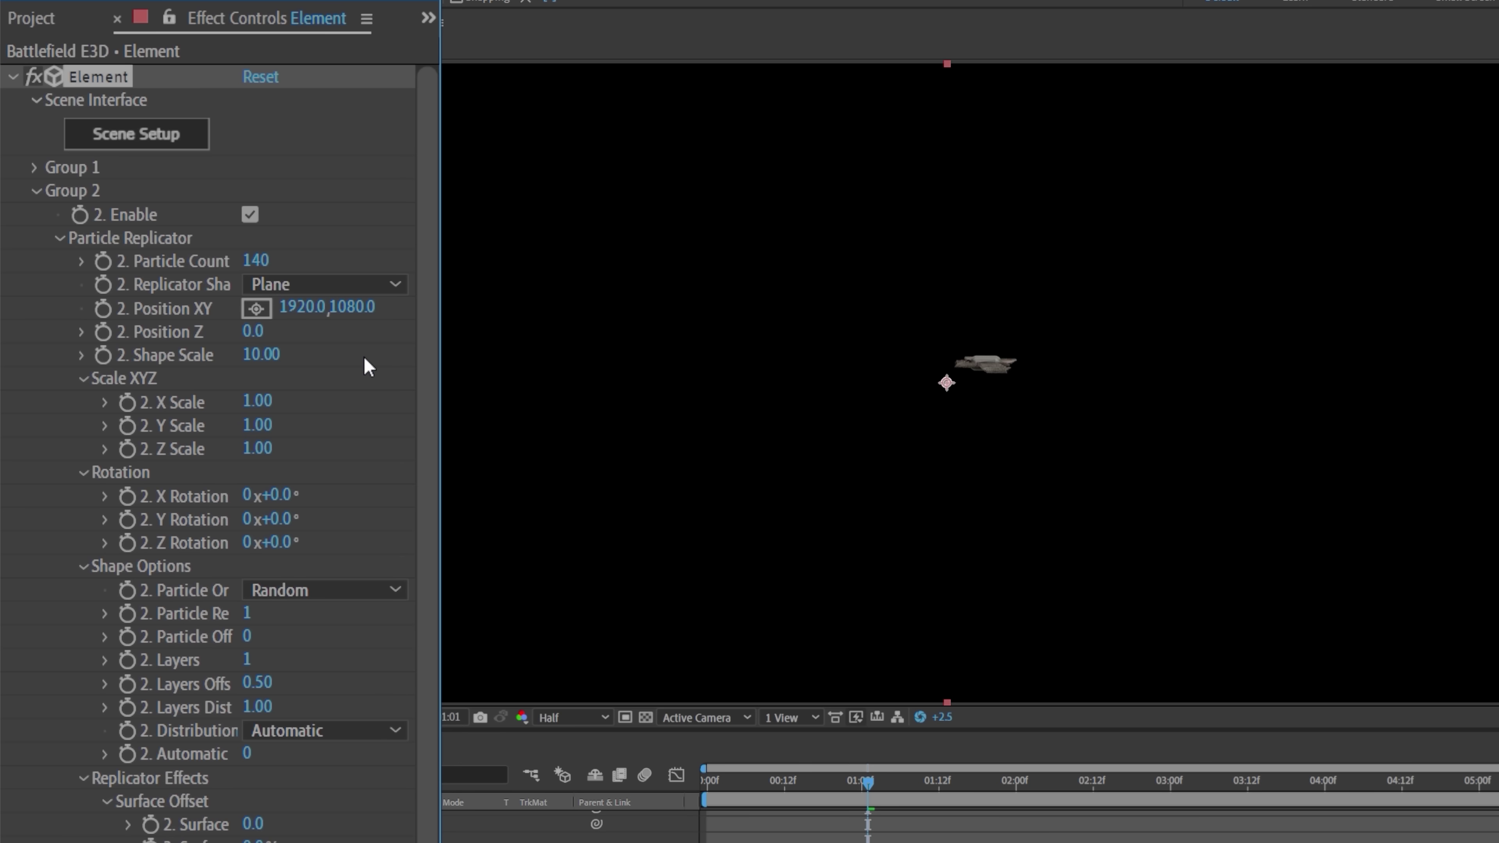
left_click_drag(265, 354, 188, 335)
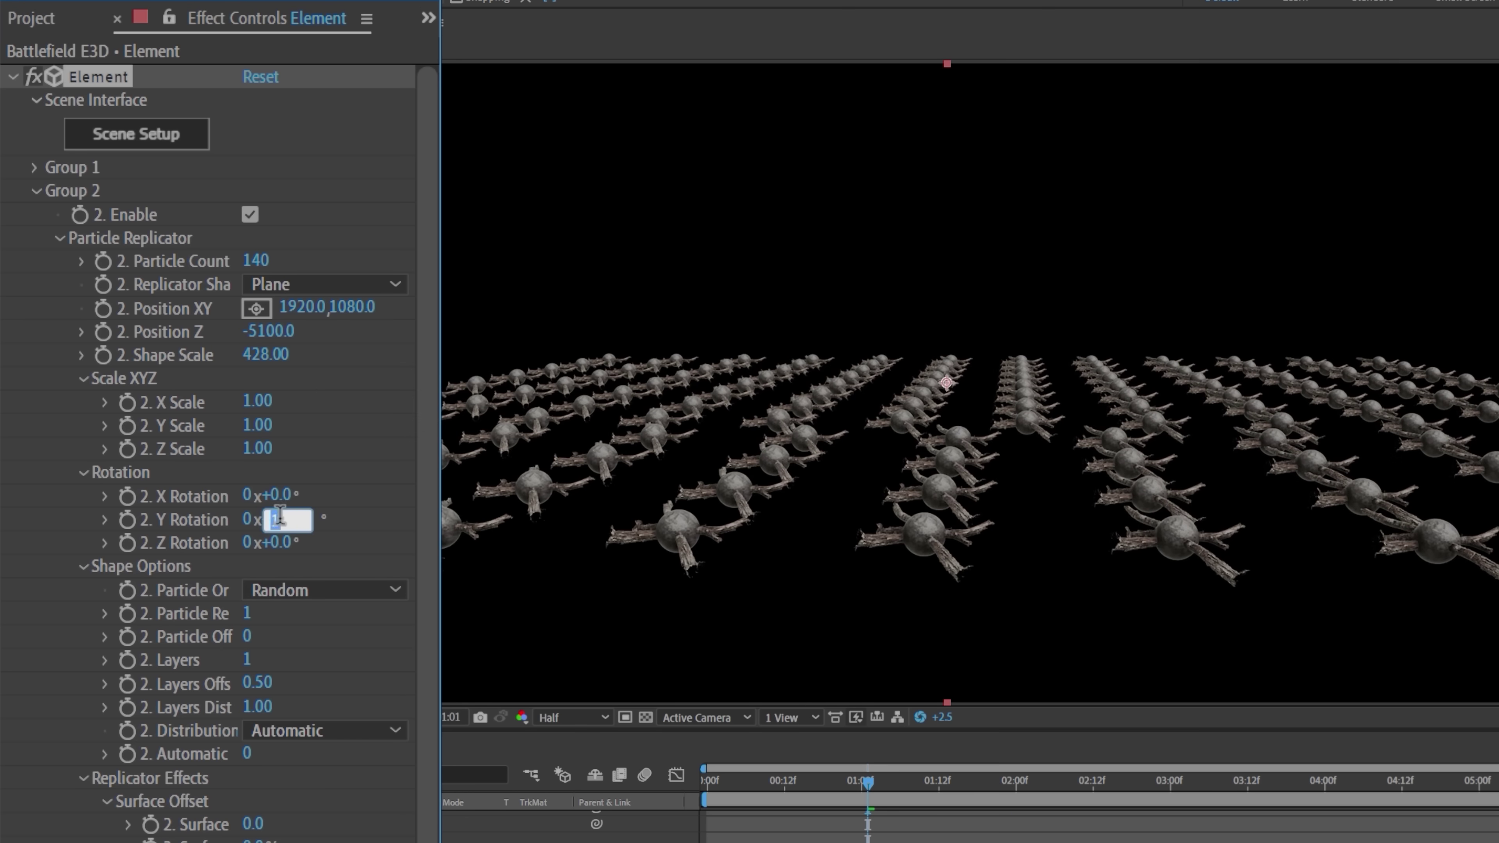
left_click(370, 519)
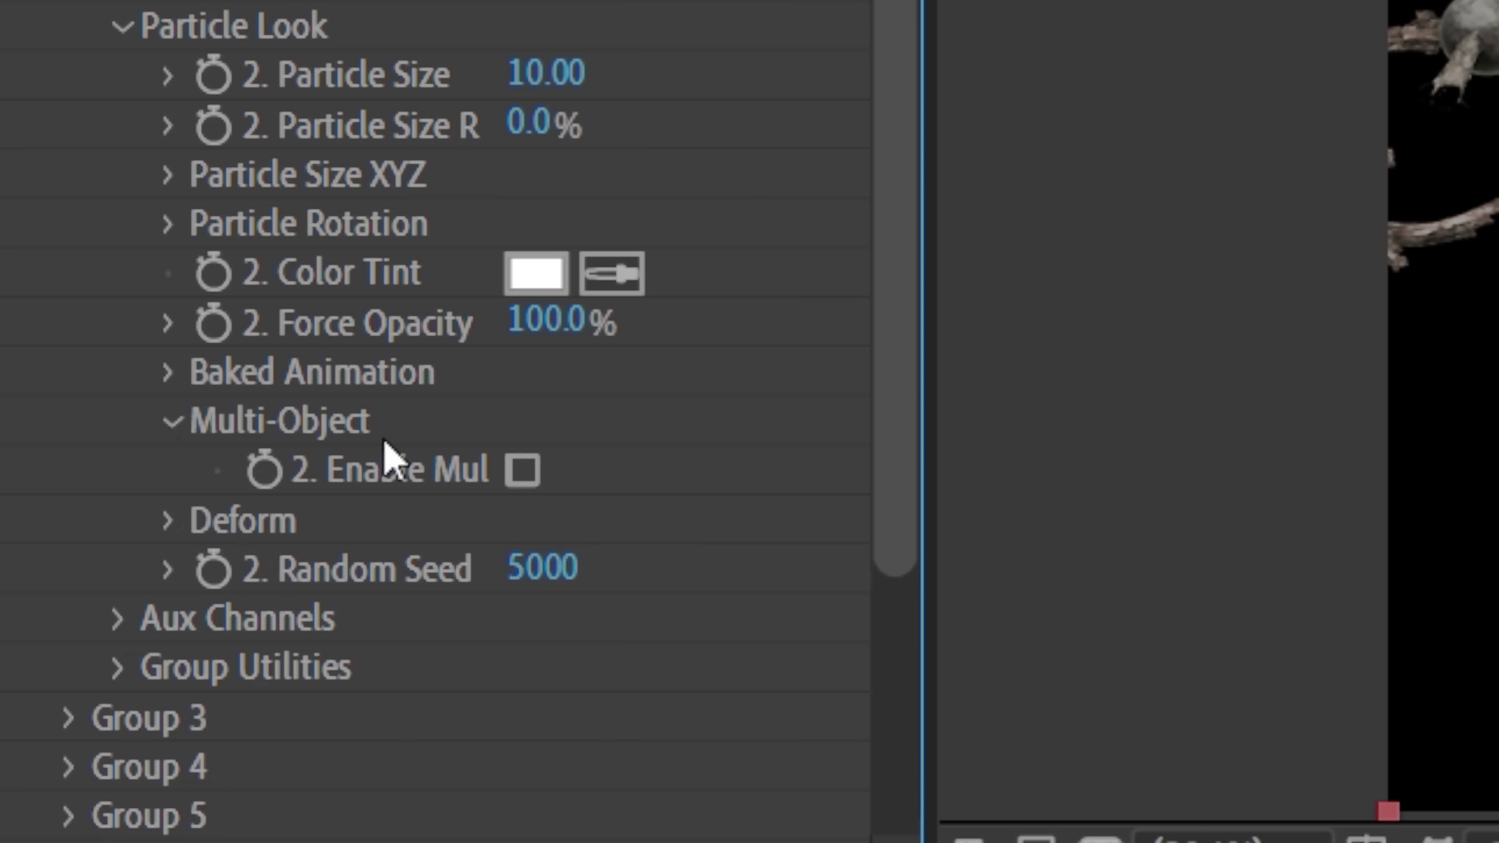
Enable Group 2's Multi-Object with 100% size random, X and Z displace 9.38 and 21.40, and X and Z scatter 65.20 and 166.60.
scroll(535, 490, "up", 10)
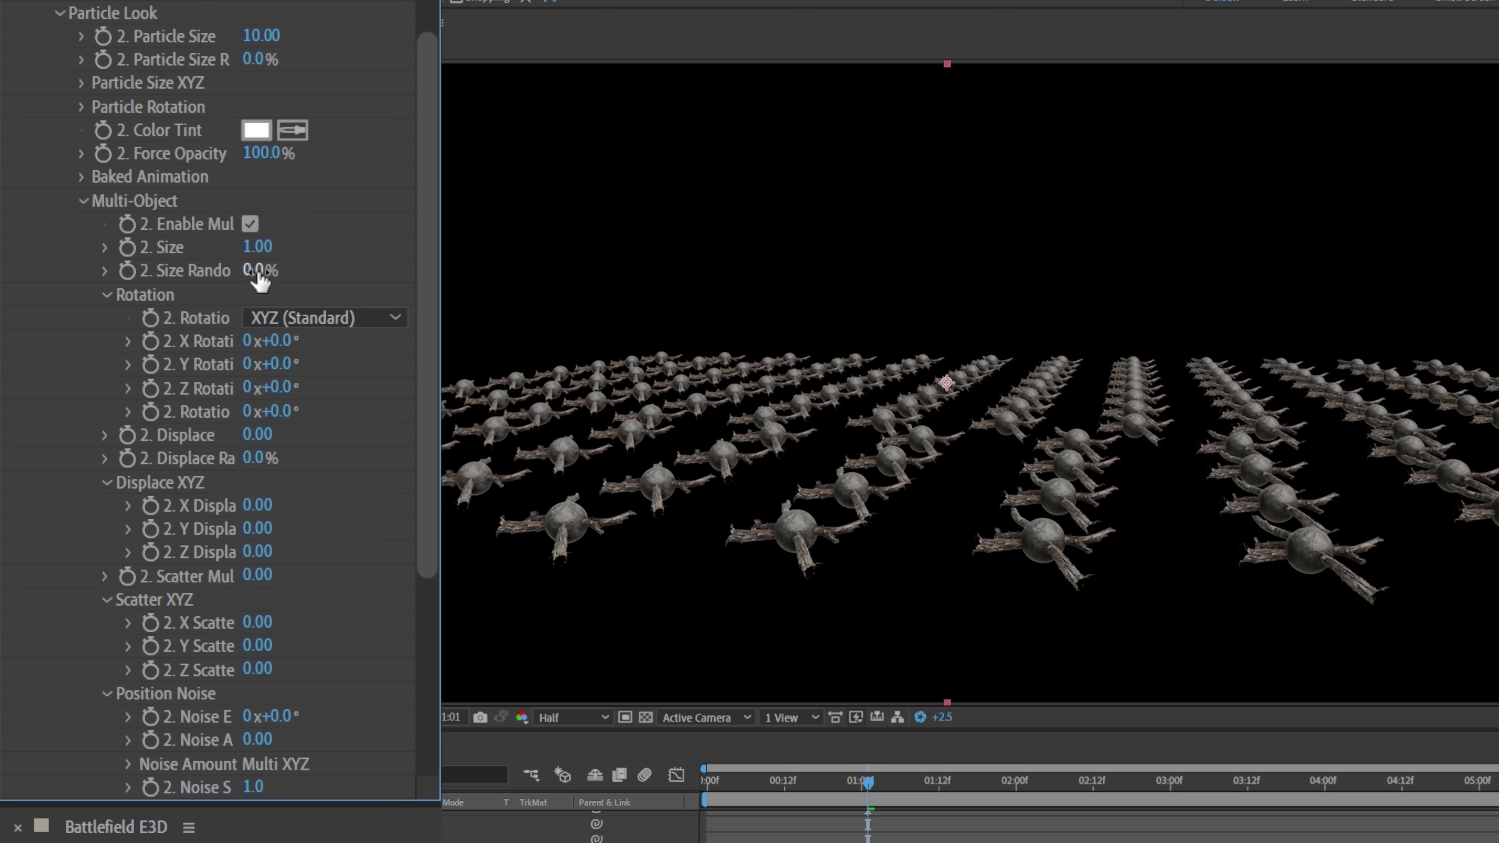
left_click_drag(258, 270, 368, 271)
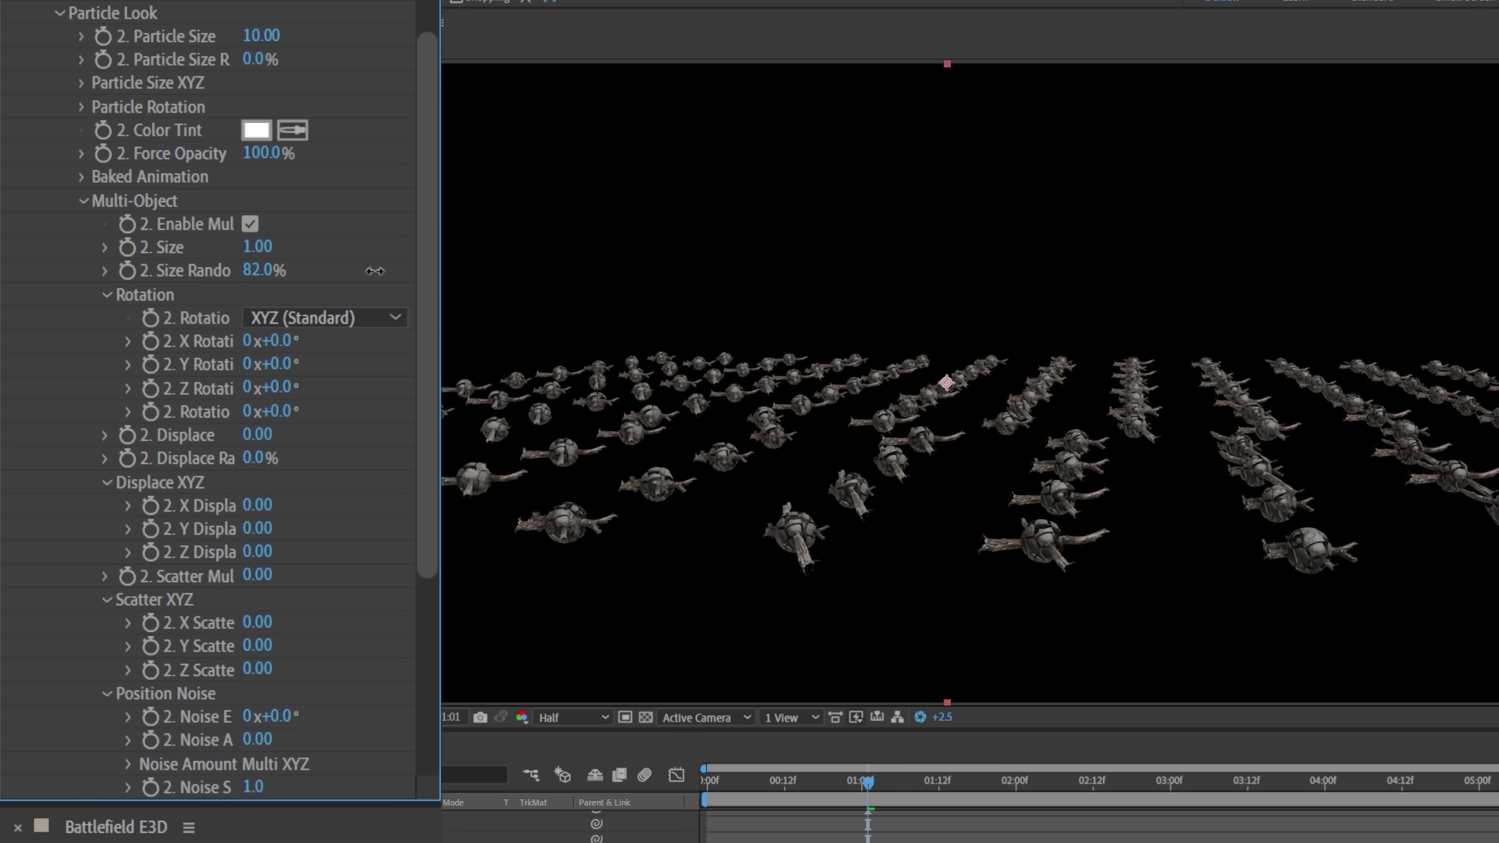
left_click_drag(257, 505, 319, 506)
left_click_drag(258, 552, 401, 552)
left_click_drag(259, 623, 695, 579)
left_click_drag(257, 669, 1372, 626)
Set Group 2's Multi-Object noise amount to 0.04 and its random seed to 5600.
scroll(265, 620, "down", 2)
left_click(263, 616)
key("Up")
key("Up")
key("Up")
key("Up")
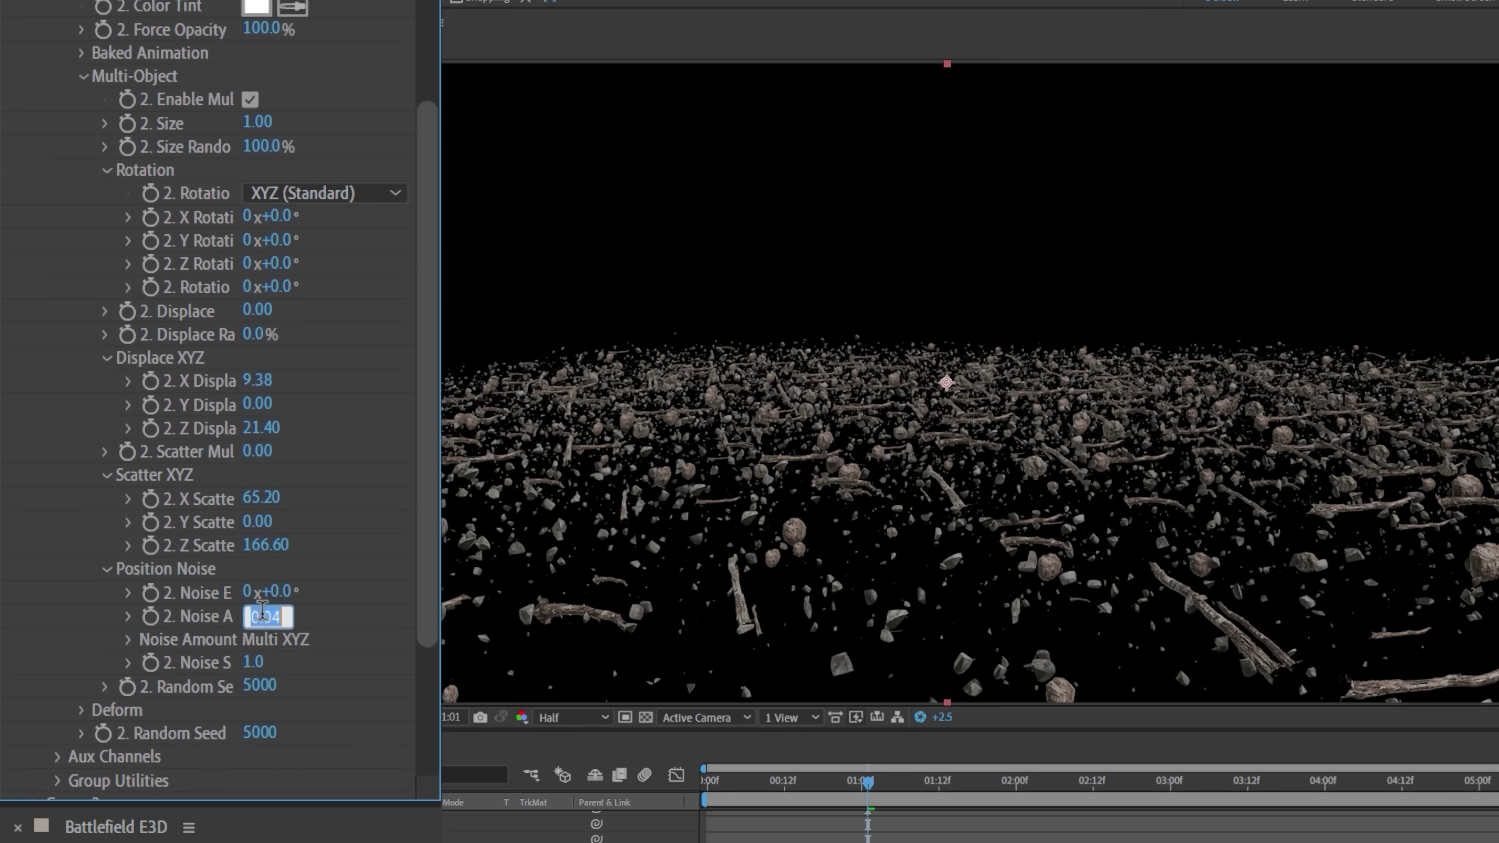
scroll(269, 624, "down", 1)
left_click(270, 626)
type("5600")
key("Return")
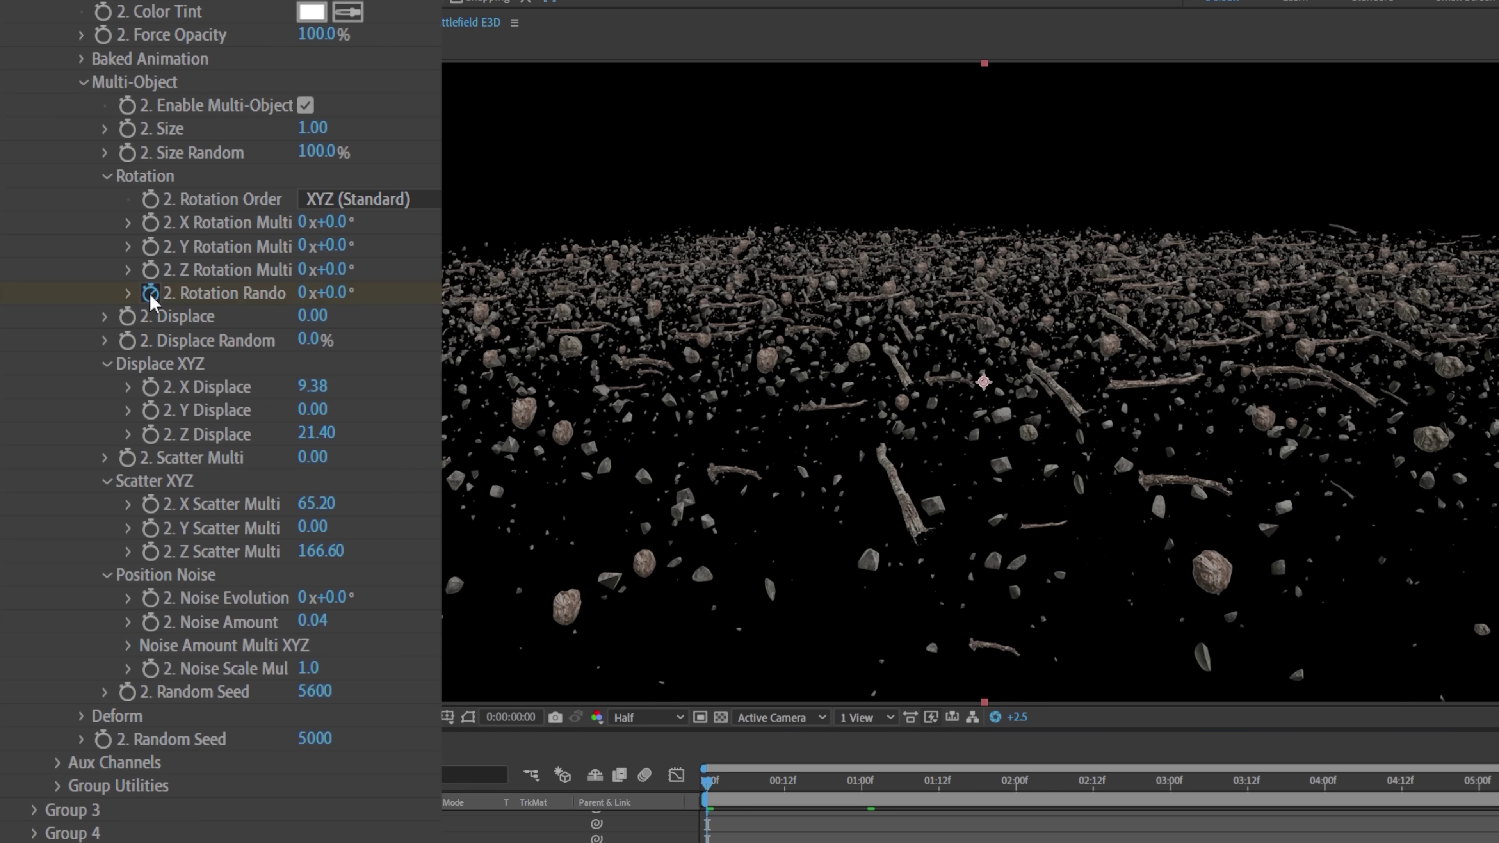
Animate Group 2's Multi-Object rotation random and Y displace with keyframes, and re-enable Group 1.
key("space")
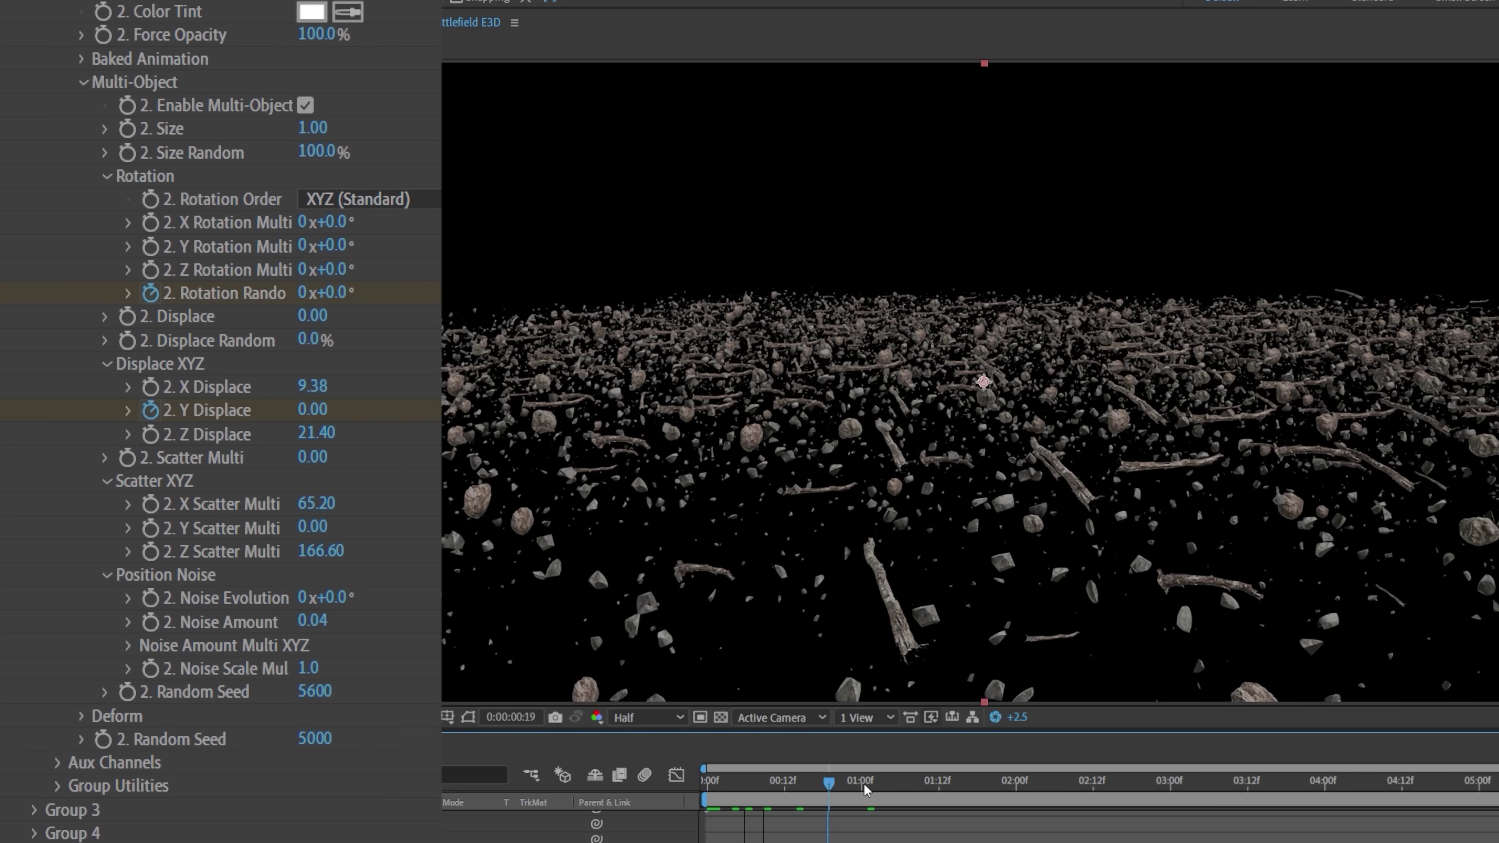
left_click_drag(333, 291, 450, 292)
left_click_drag(312, 410, 459, 369)
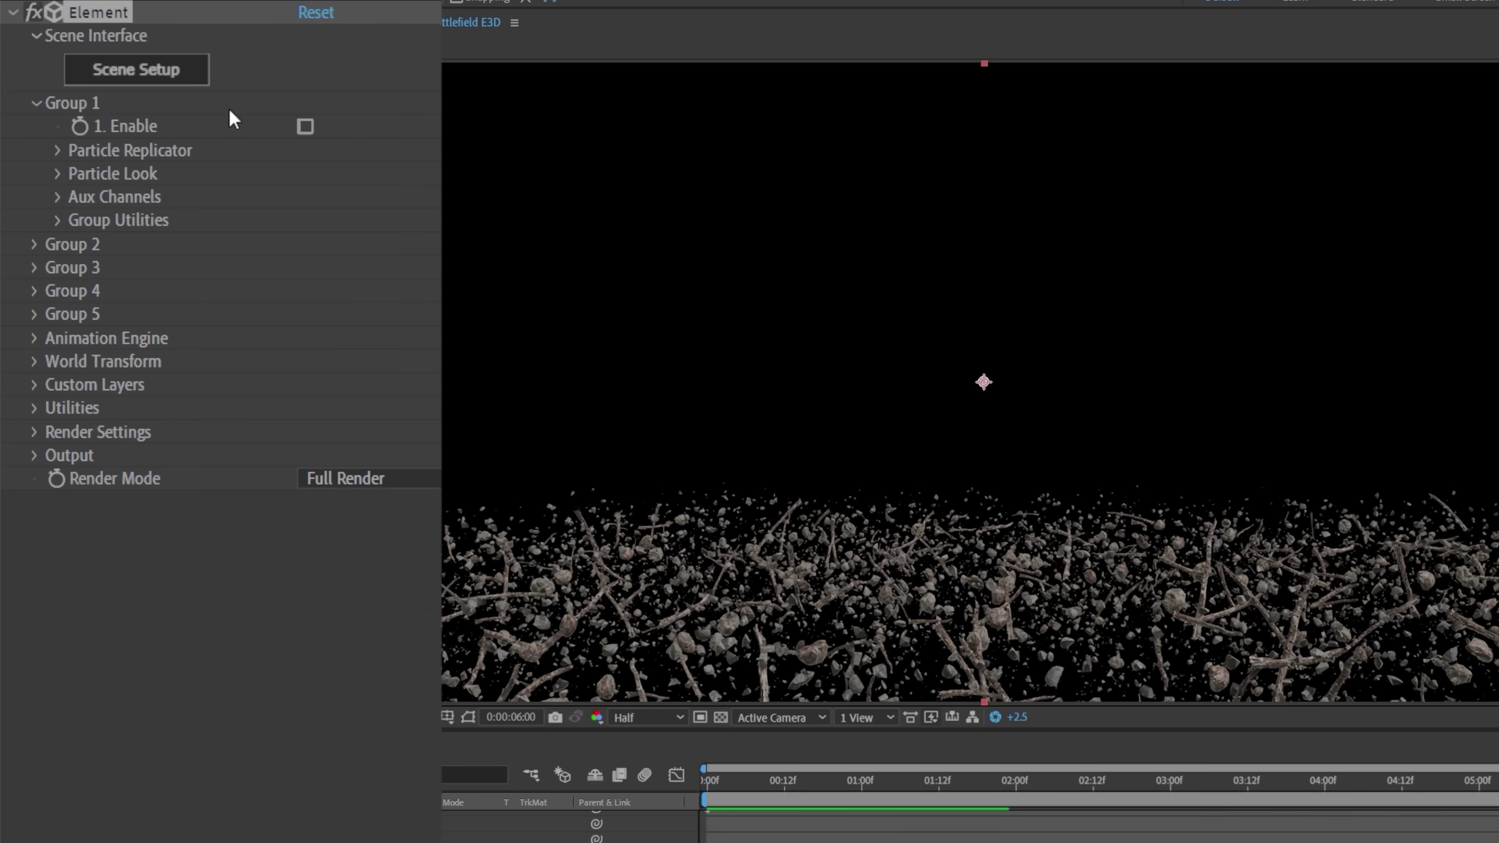
left_click(305, 127)
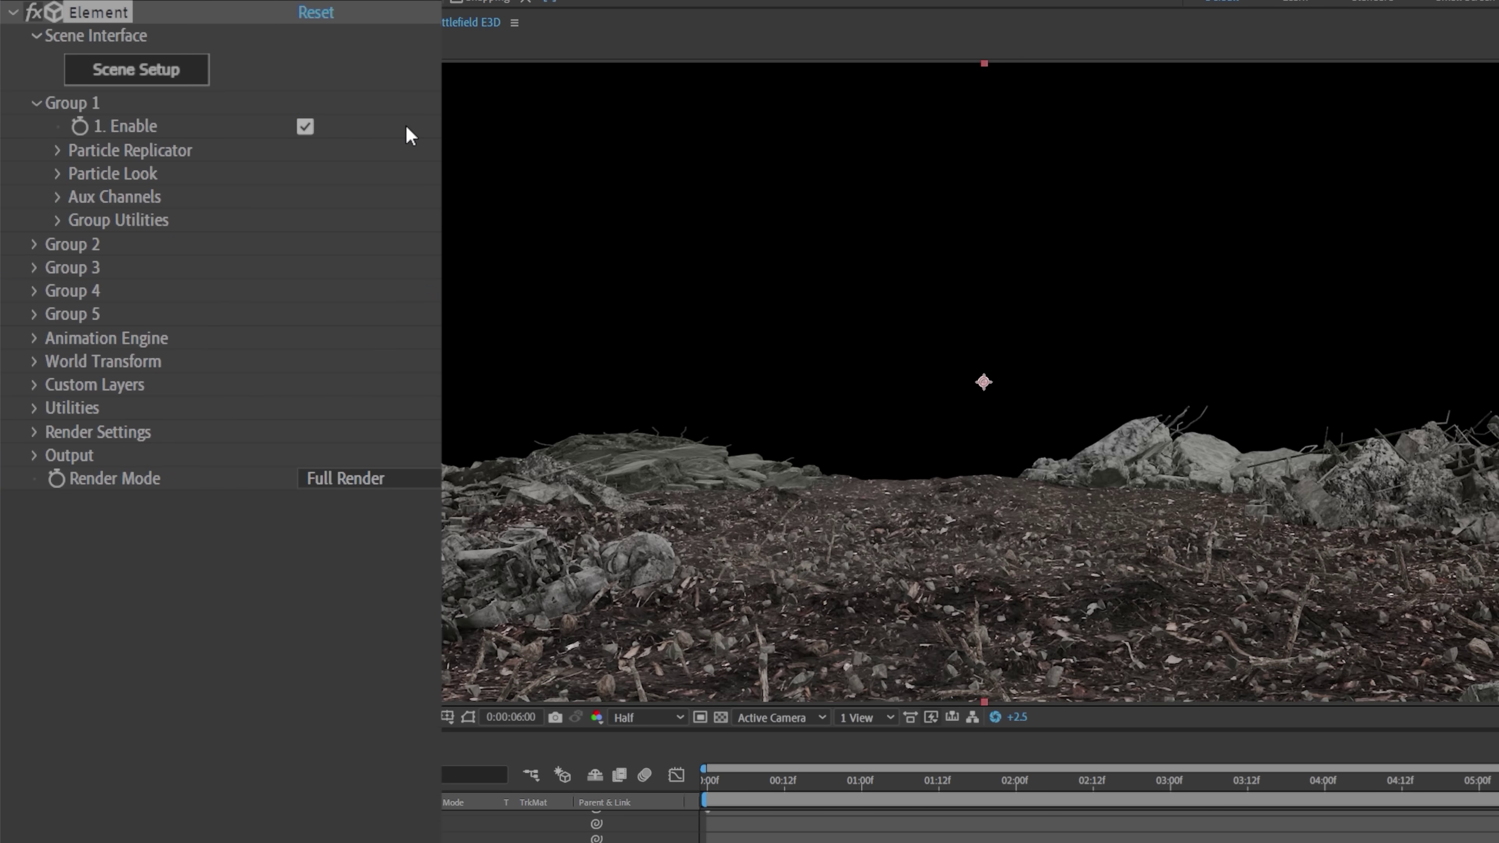
Add a light with colour 66D7AA and shift its position along the X axis in the scene.
left_click(164, 14)
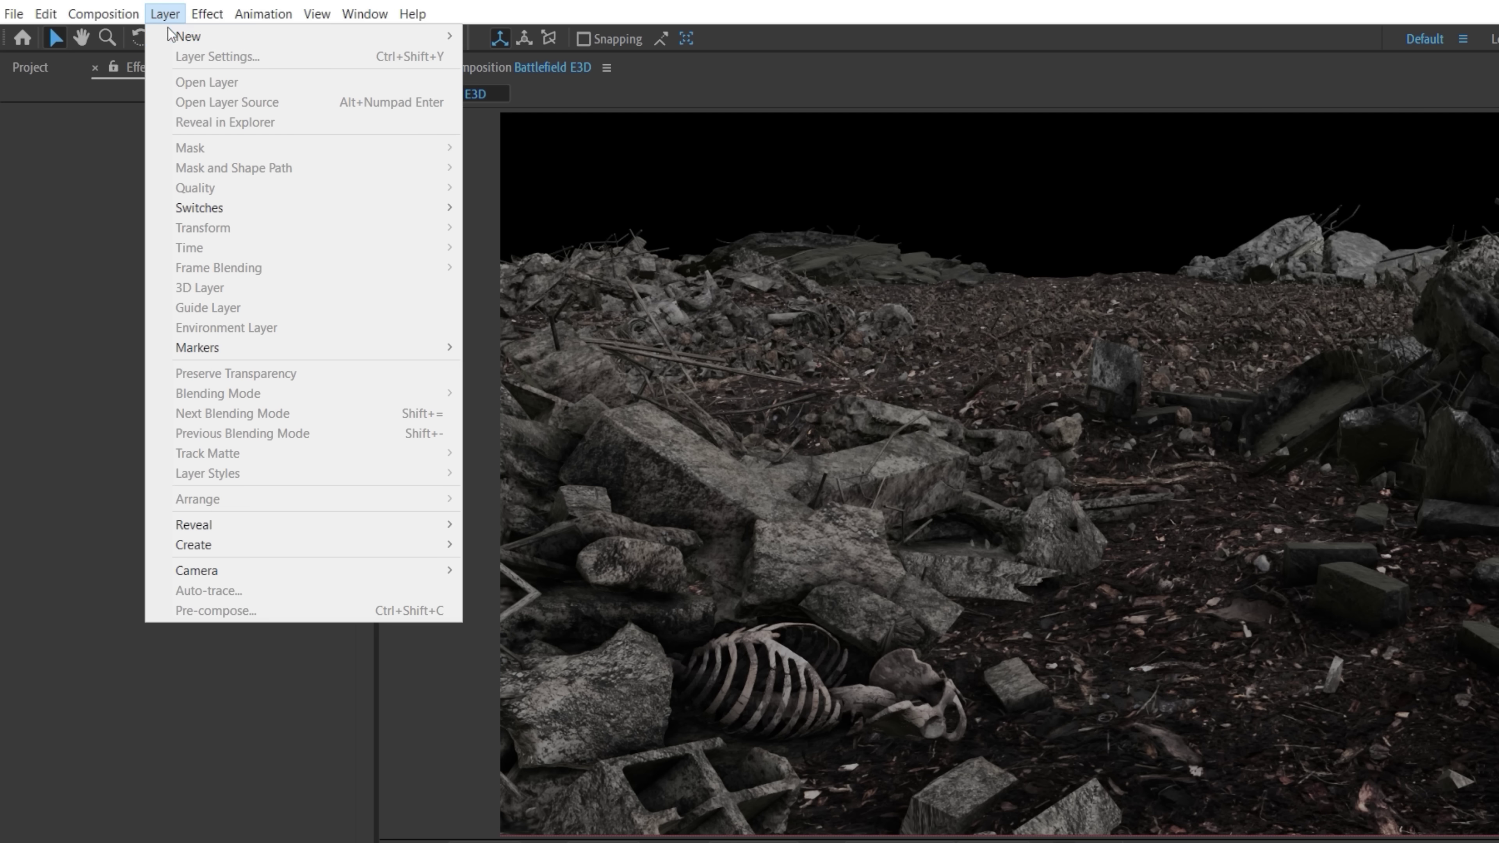
mouse_move(172, 37)
left_click(518, 76)
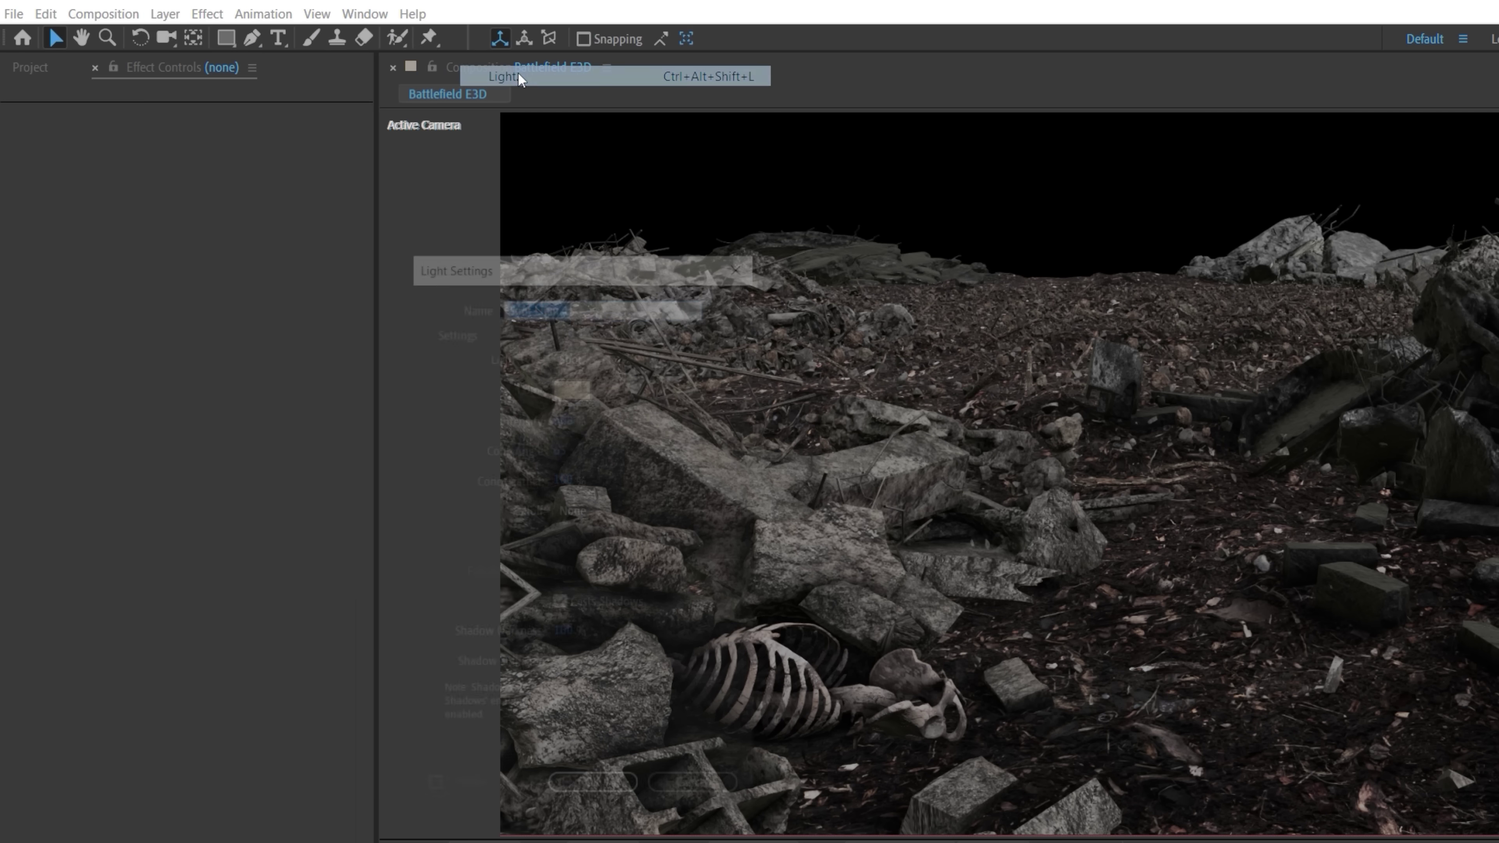
left_click(571, 384)
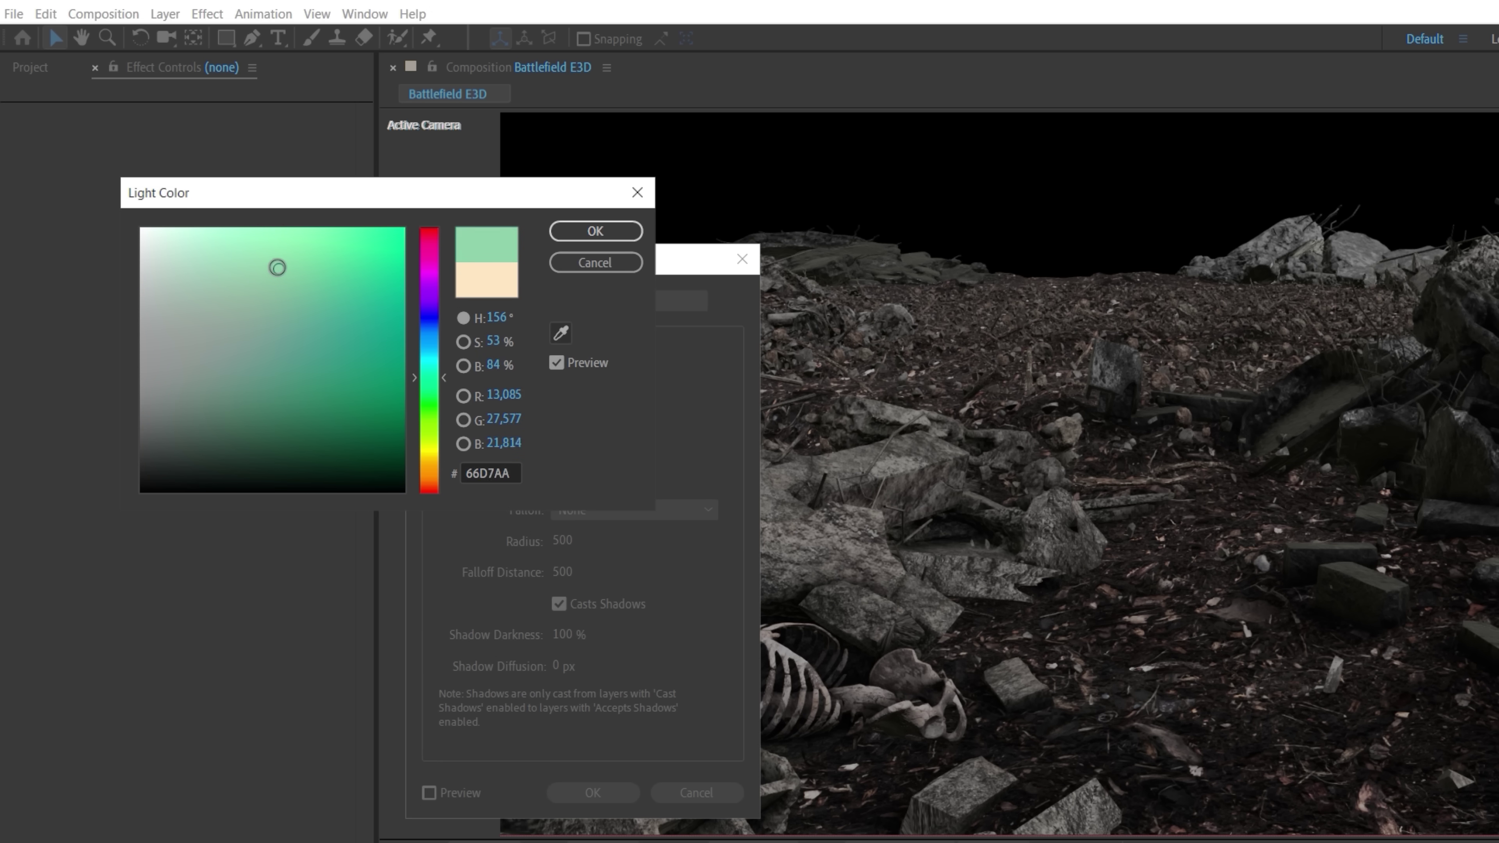
left_click(594, 231)
left_click(623, 793)
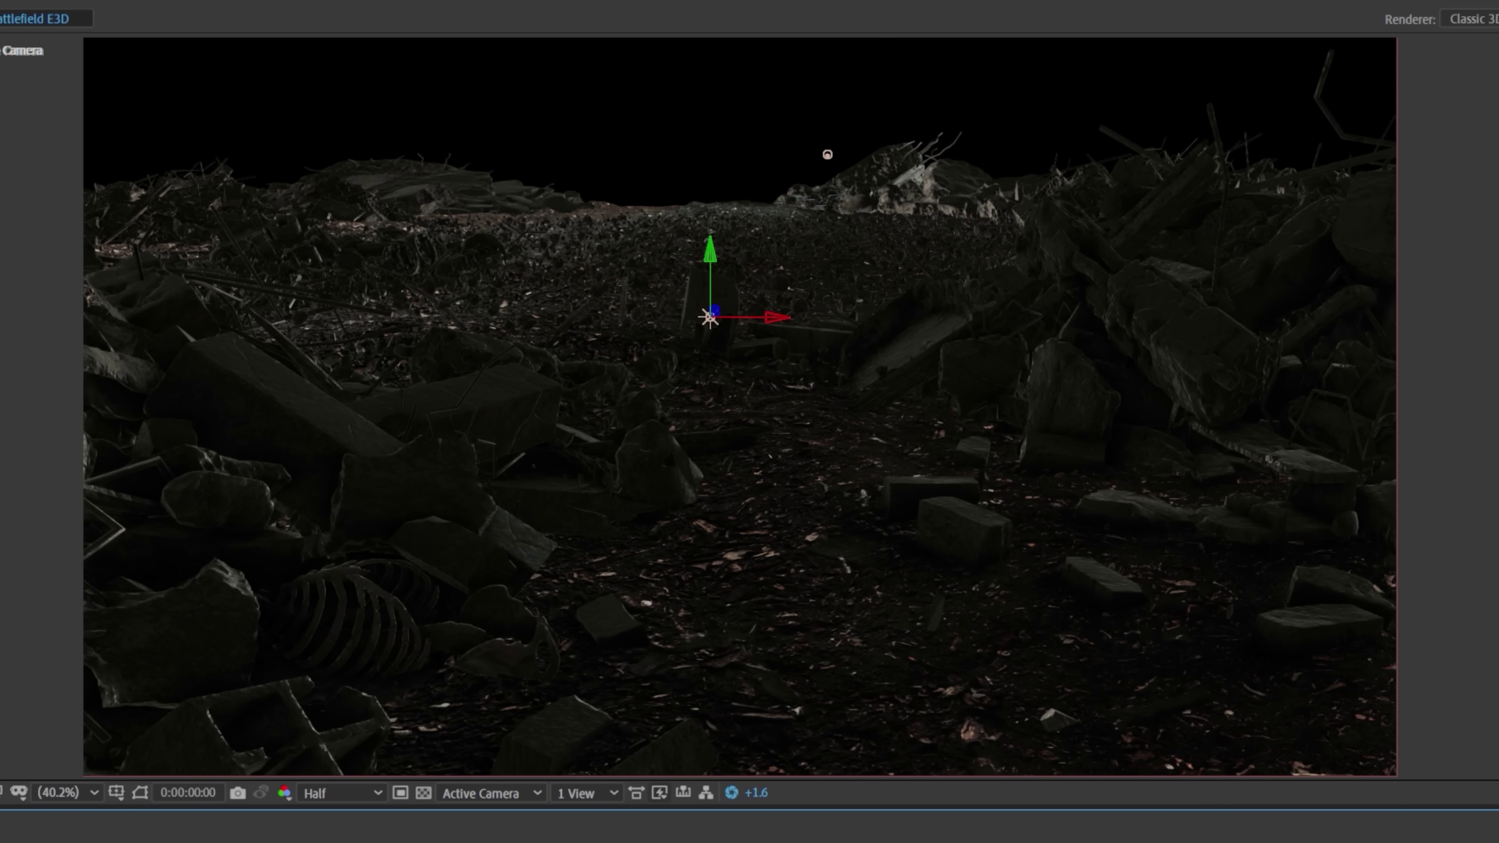
left_click_drag(775, 325, 593, 327)
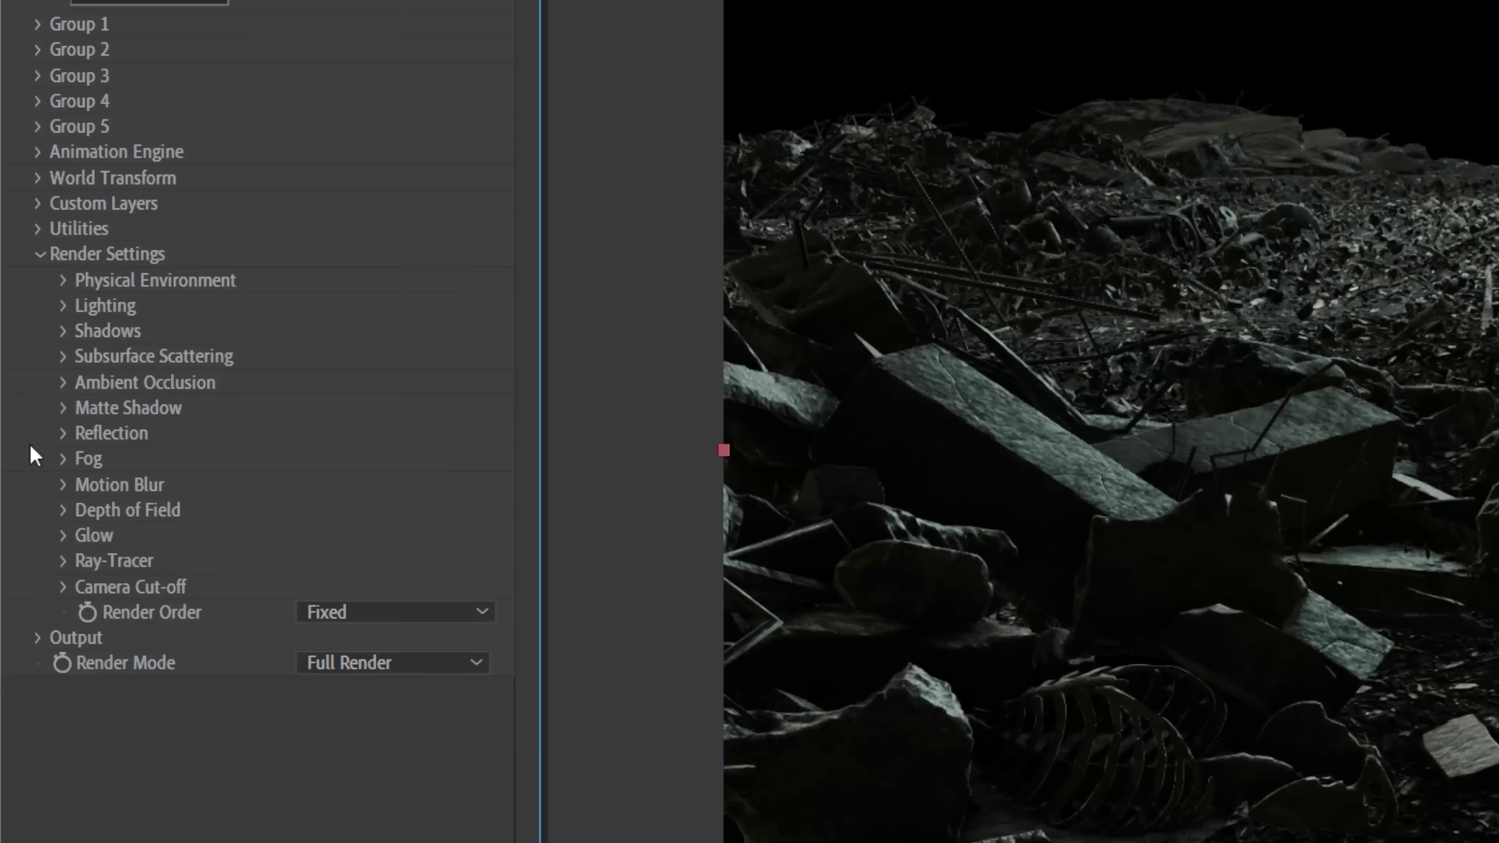
Enable fog in the Element render settings and set the fog color to dark green 1B382A.
left_click(62, 458)
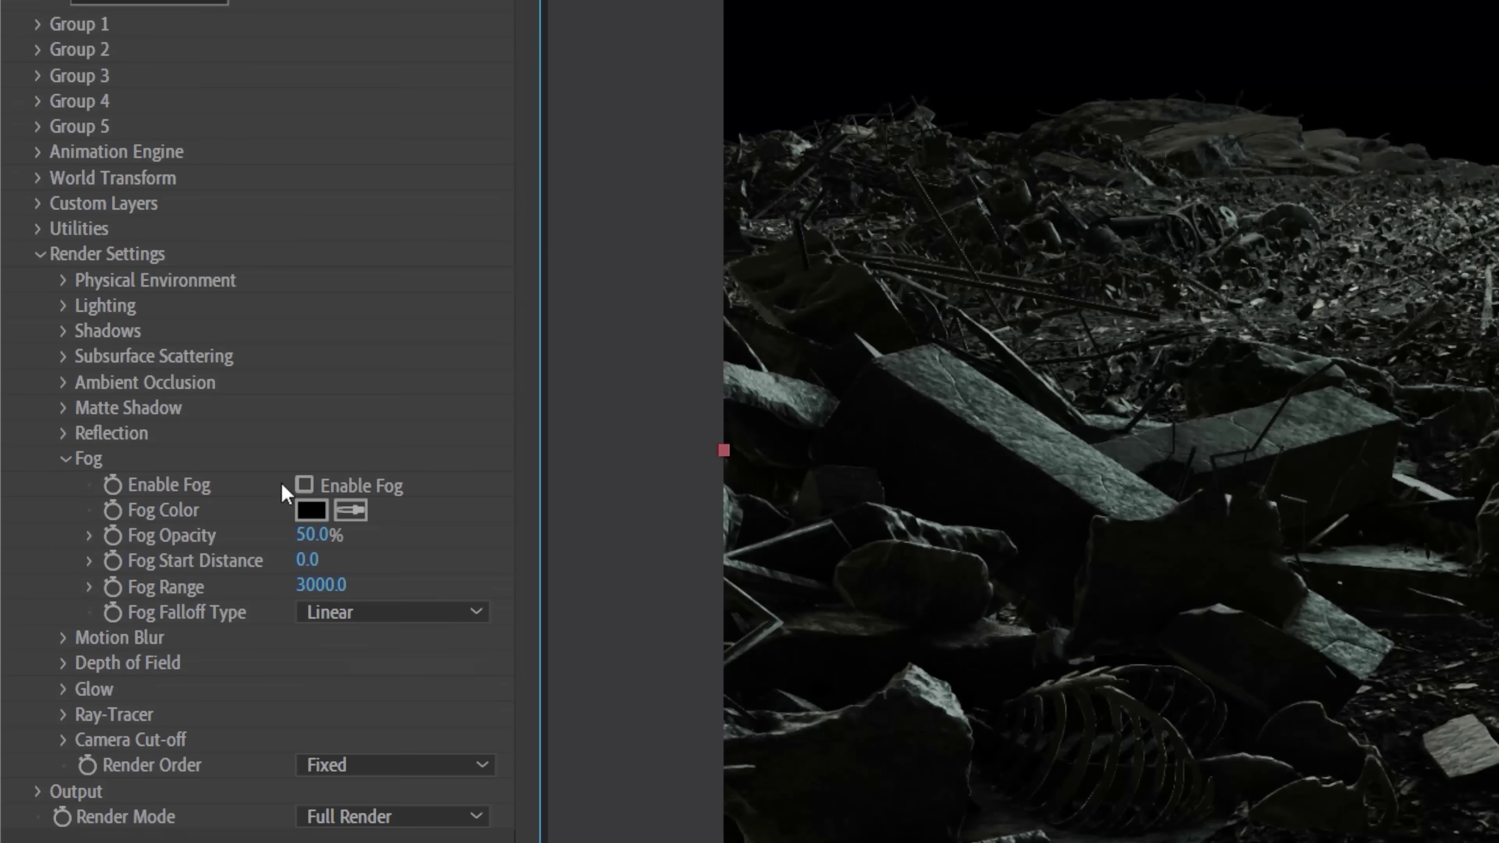
left_click(311, 485)
left_click(311, 510)
left_click_drag(552, 313, 405, 388)
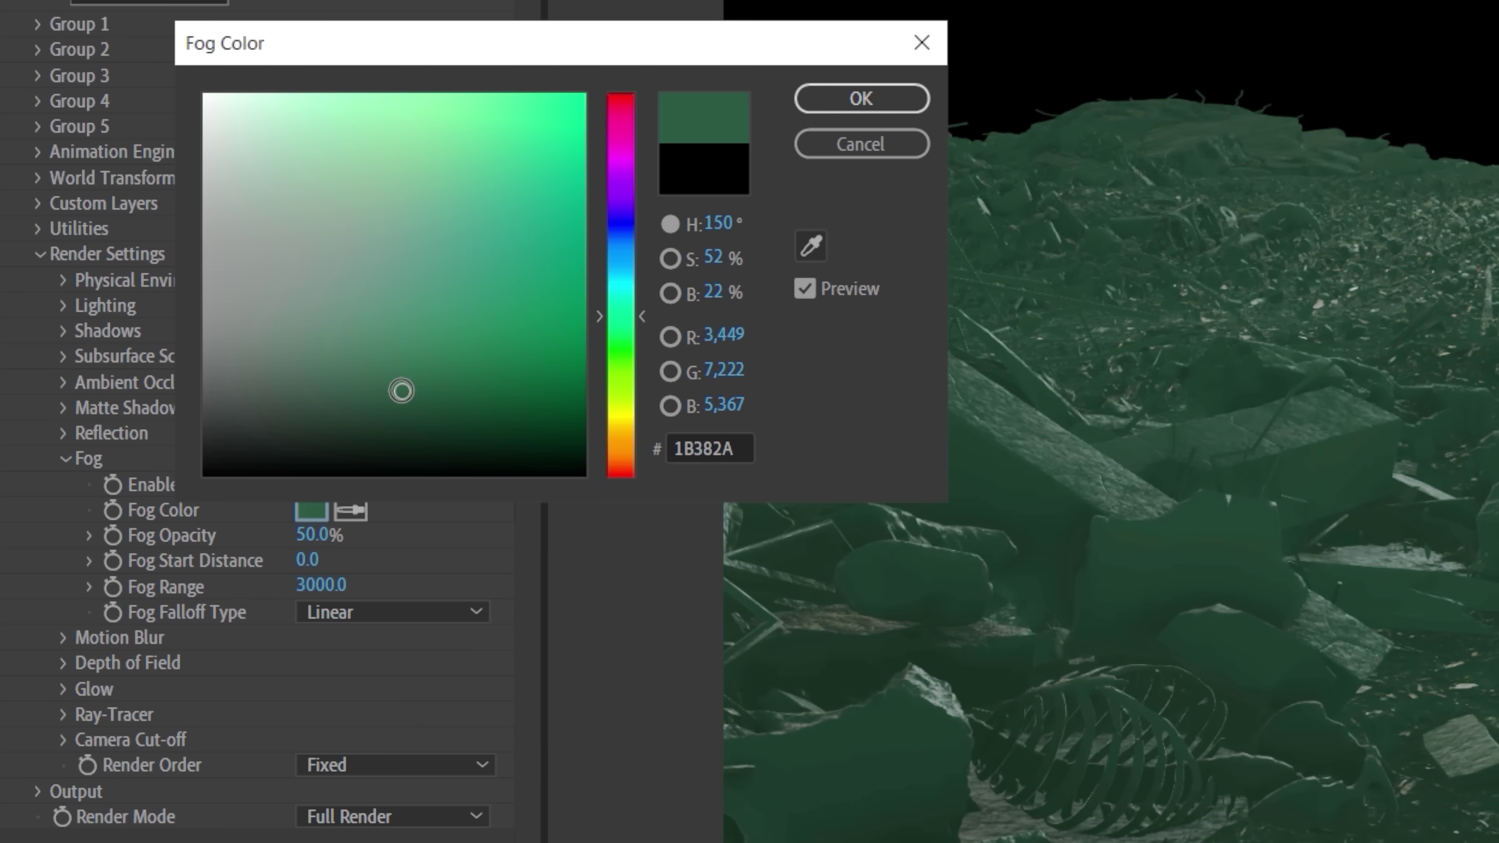
left_click(861, 103)
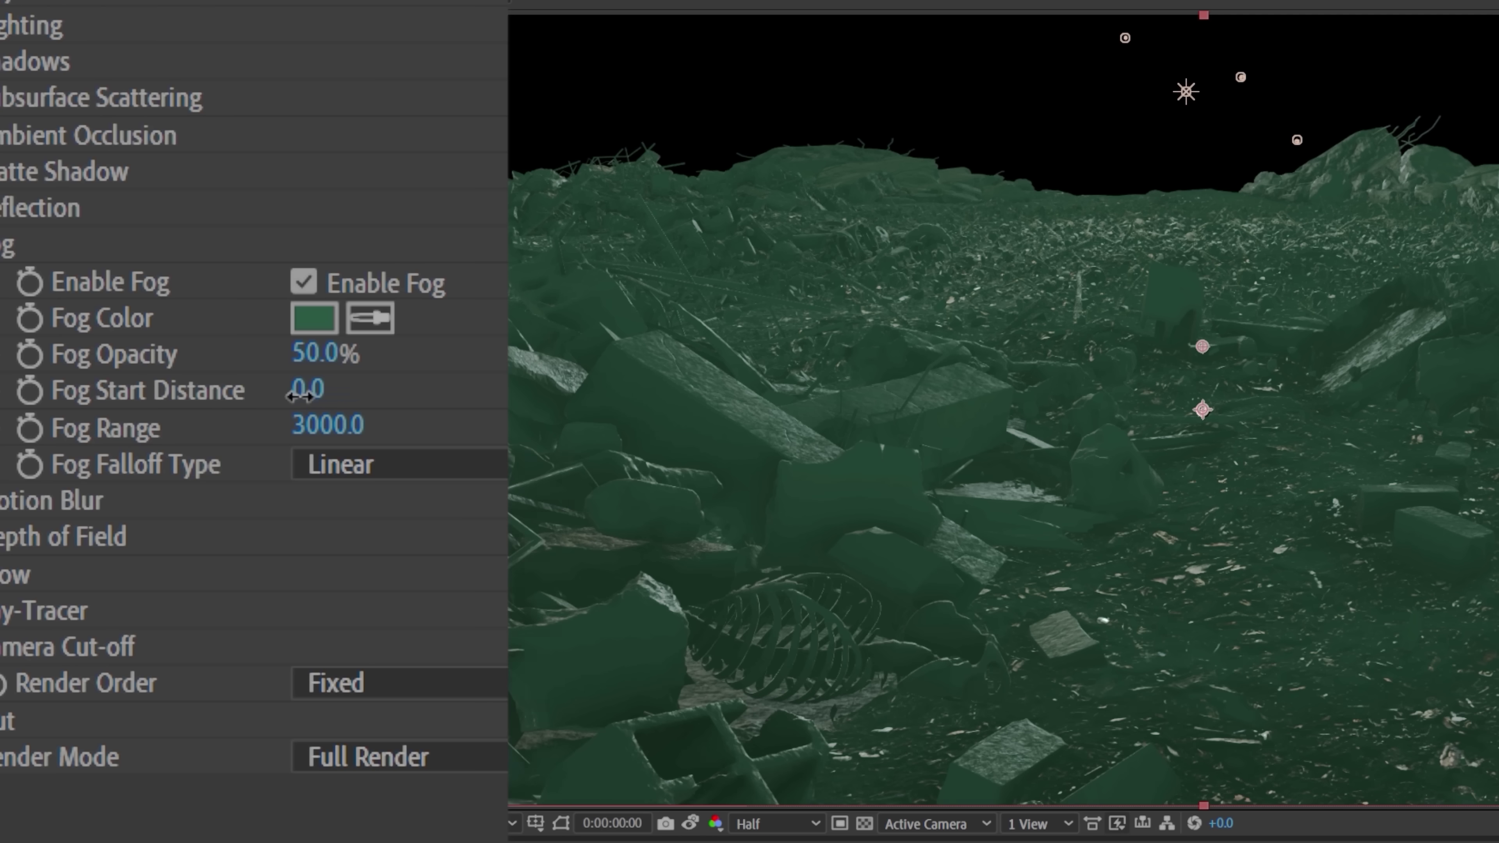
Increase the fog start distance and fog range, and reduce the fog opacity.
left_click_drag(307, 560, 626, 559)
left_click_drag(626, 389, 865, 389)
left_click_drag(327, 425, 1464, 426)
left_click_drag(315, 354, 210, 362)
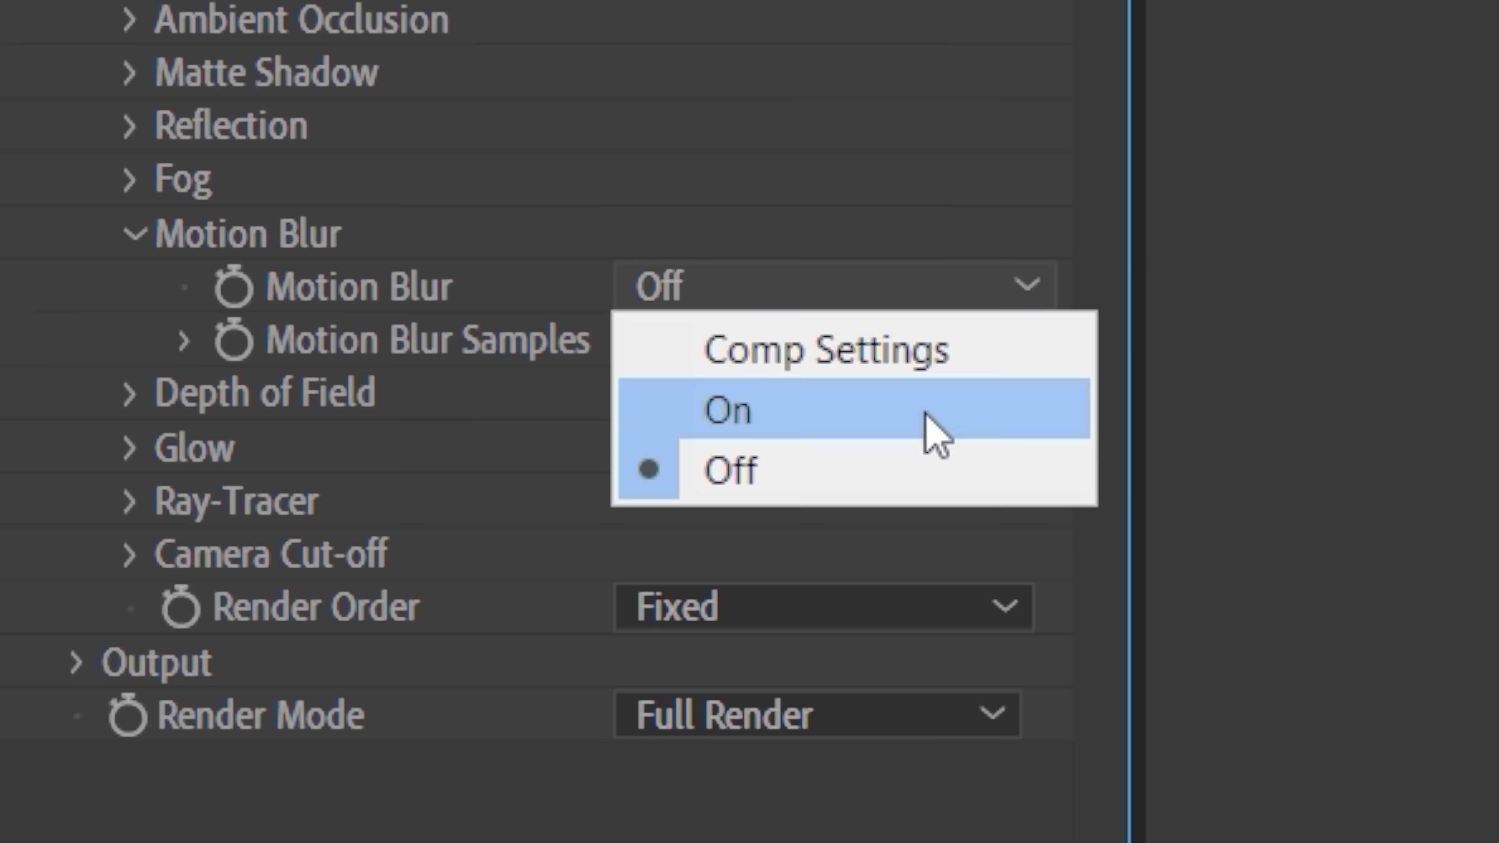
Set motion blur to On in the Element render settings.
left_click(924, 412)
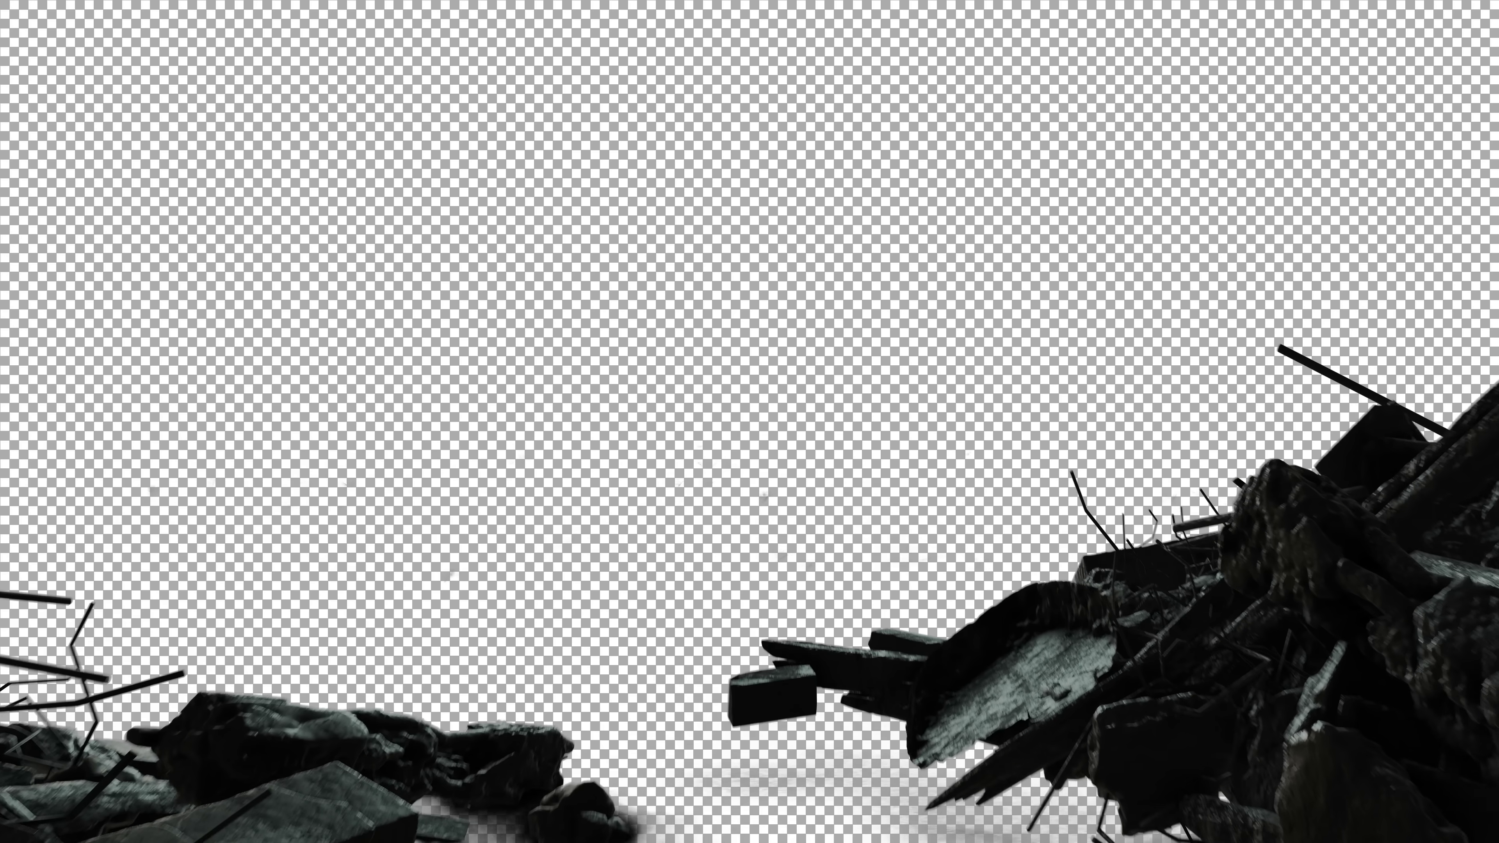
Create a composition from the E3D Ground.mov footage and copy the Battlefield E3D camera into it.
left_click_drag(100, 60, 80, 546)
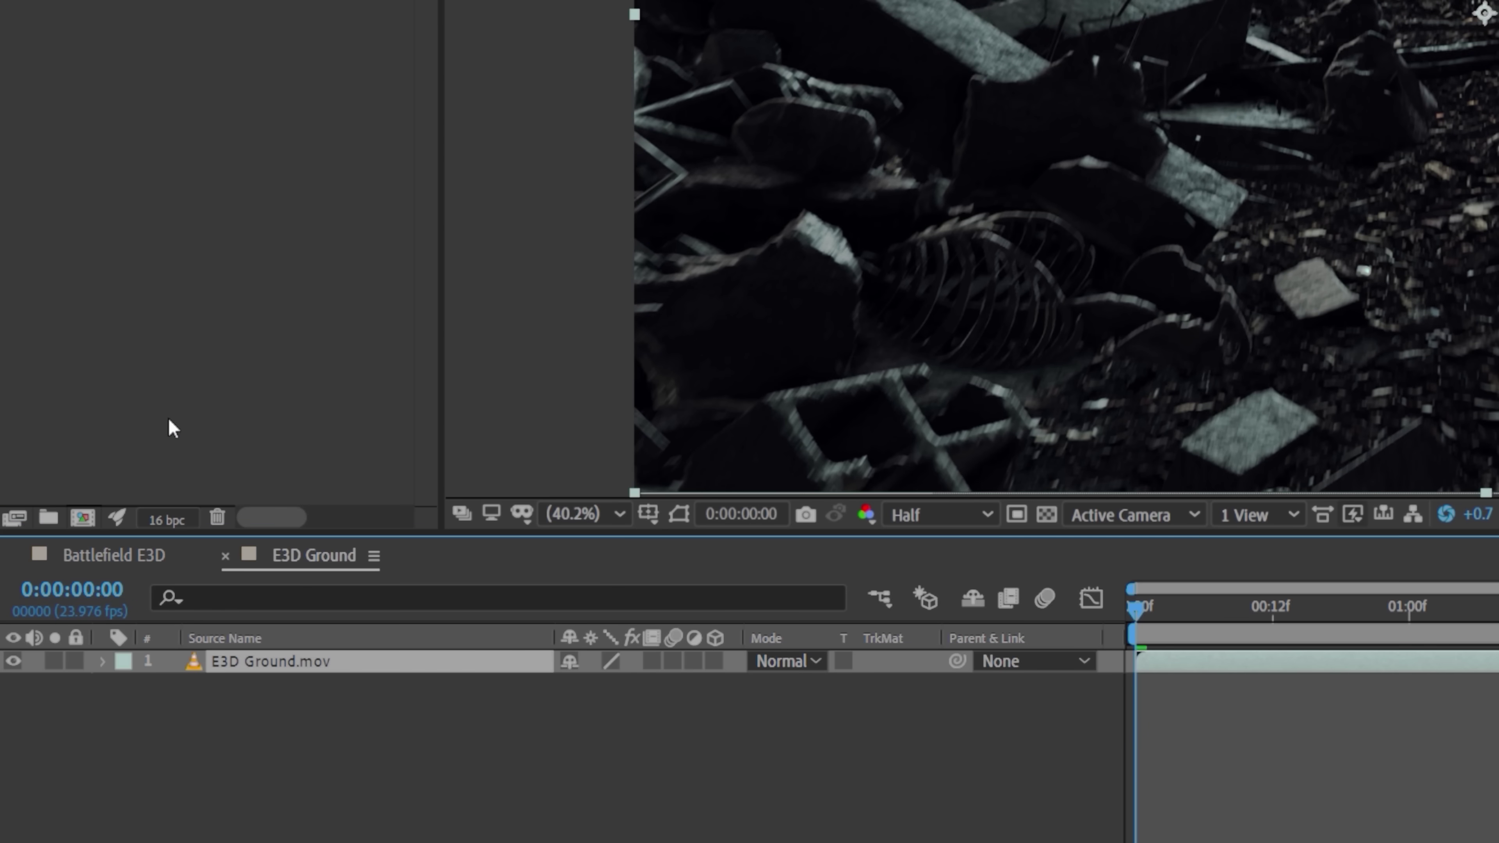
left_click(173, 560)
left_click(255, 658)
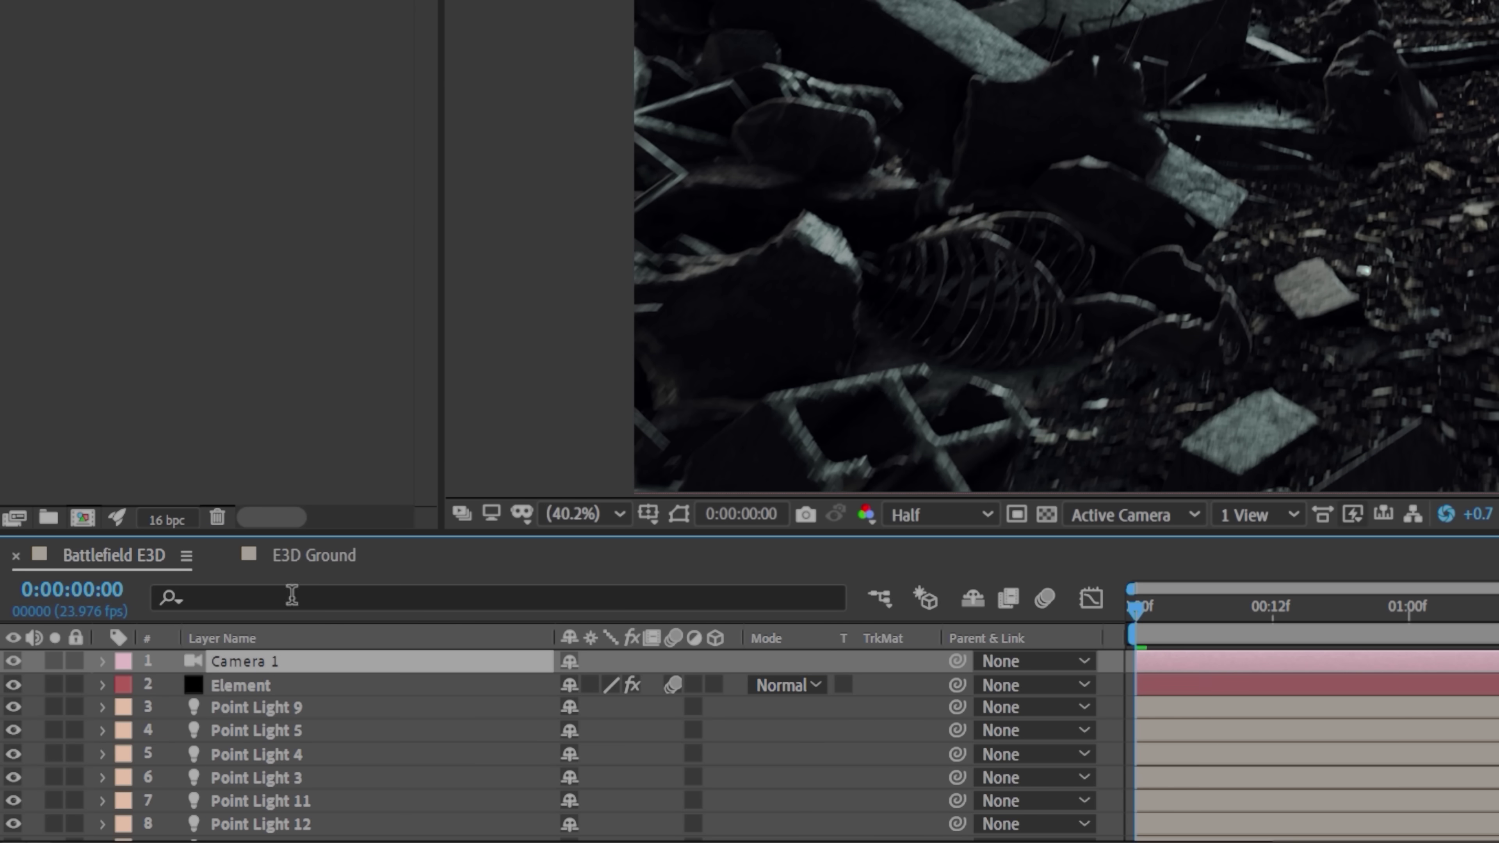
left_click(301, 558)
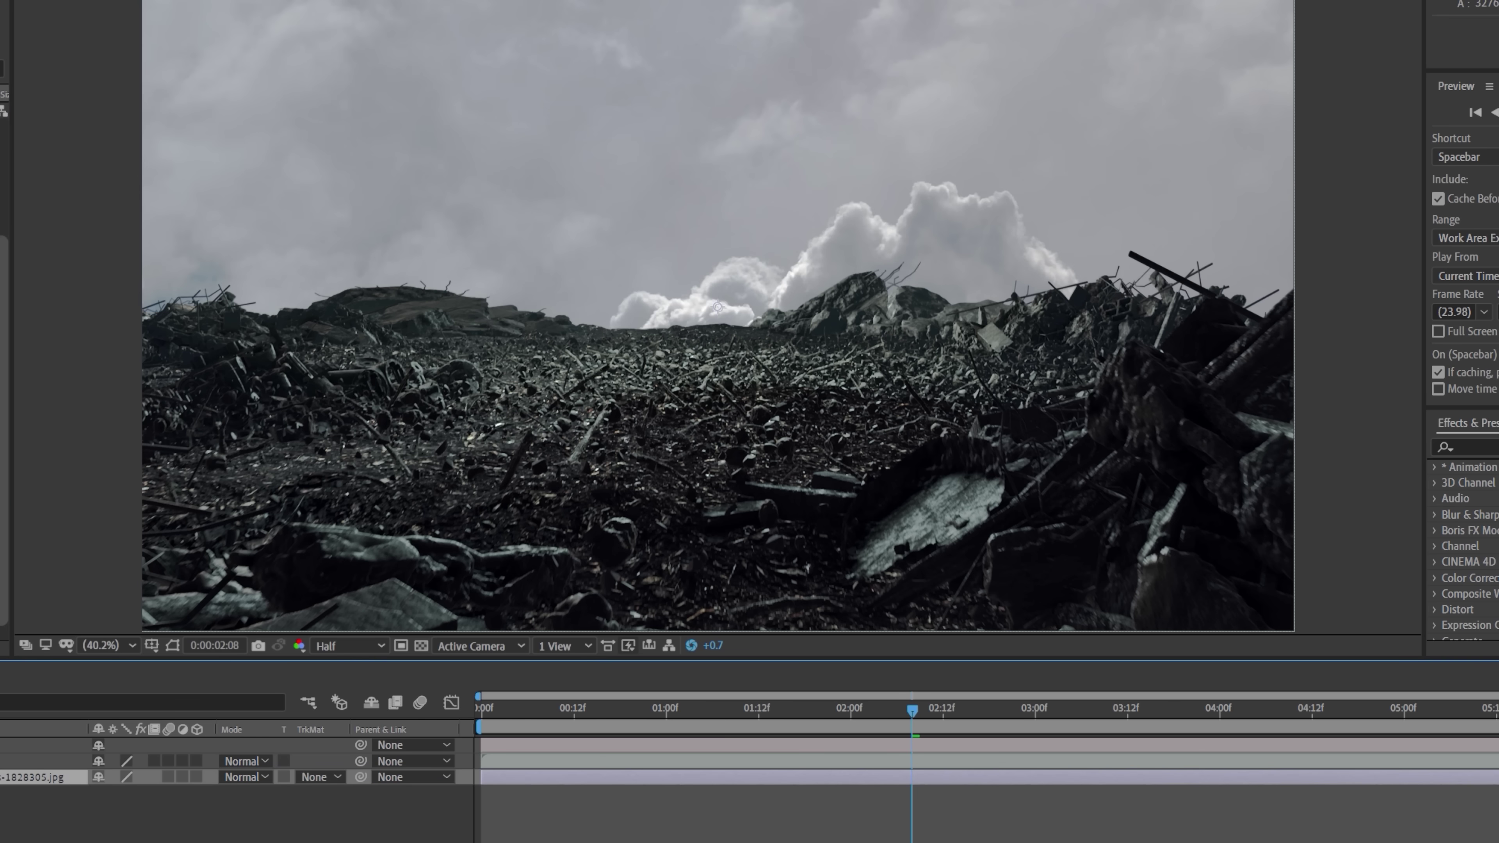
Make the sky image a 3D layer and scale it up until it fills the background behind the battlefield.
left_click(196, 780)
key("s")
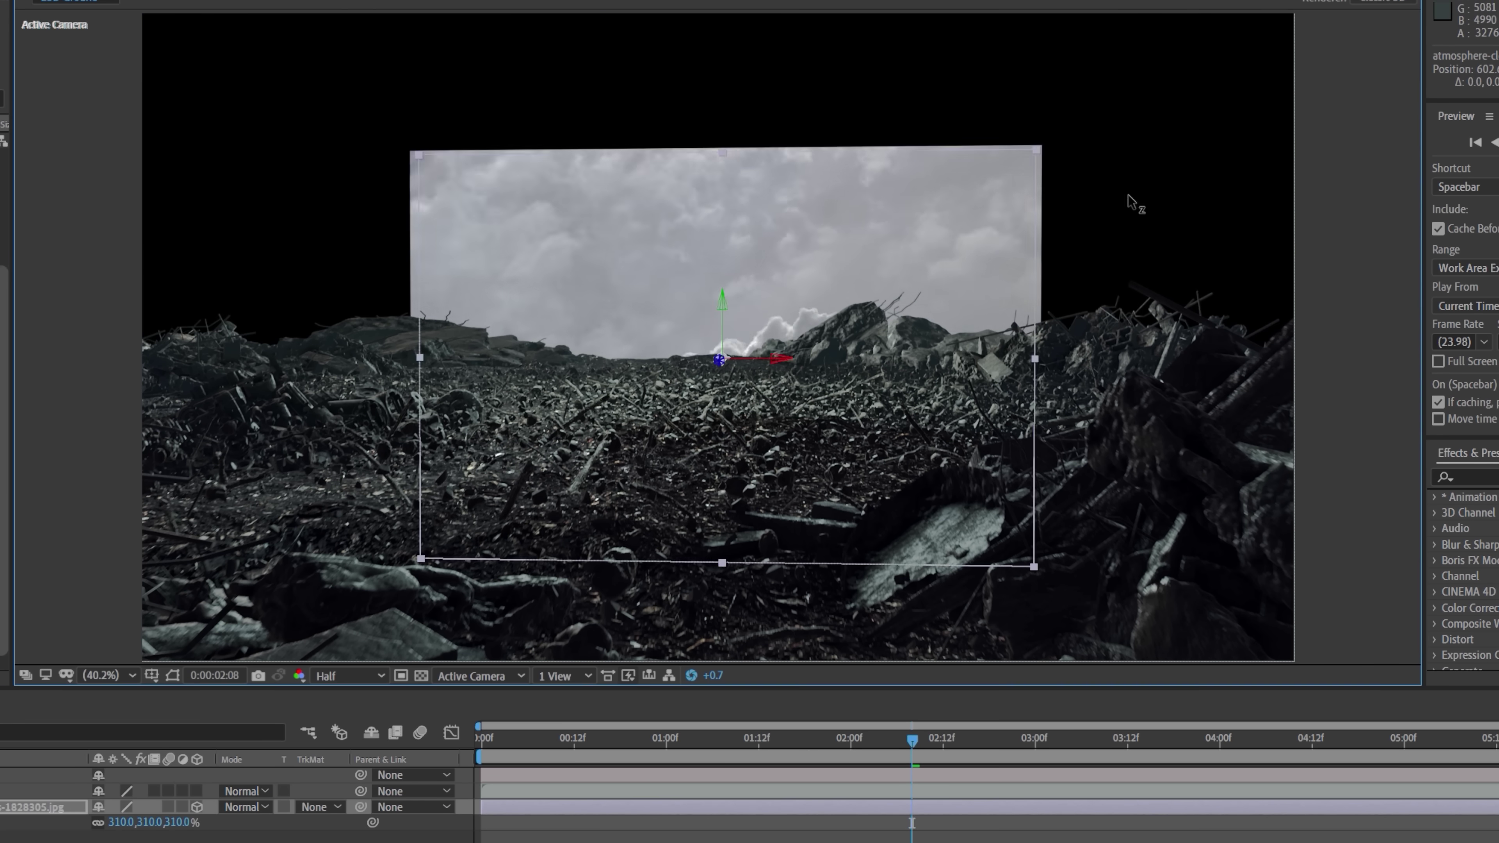
left_click_drag(116, 794, 1241, 569)
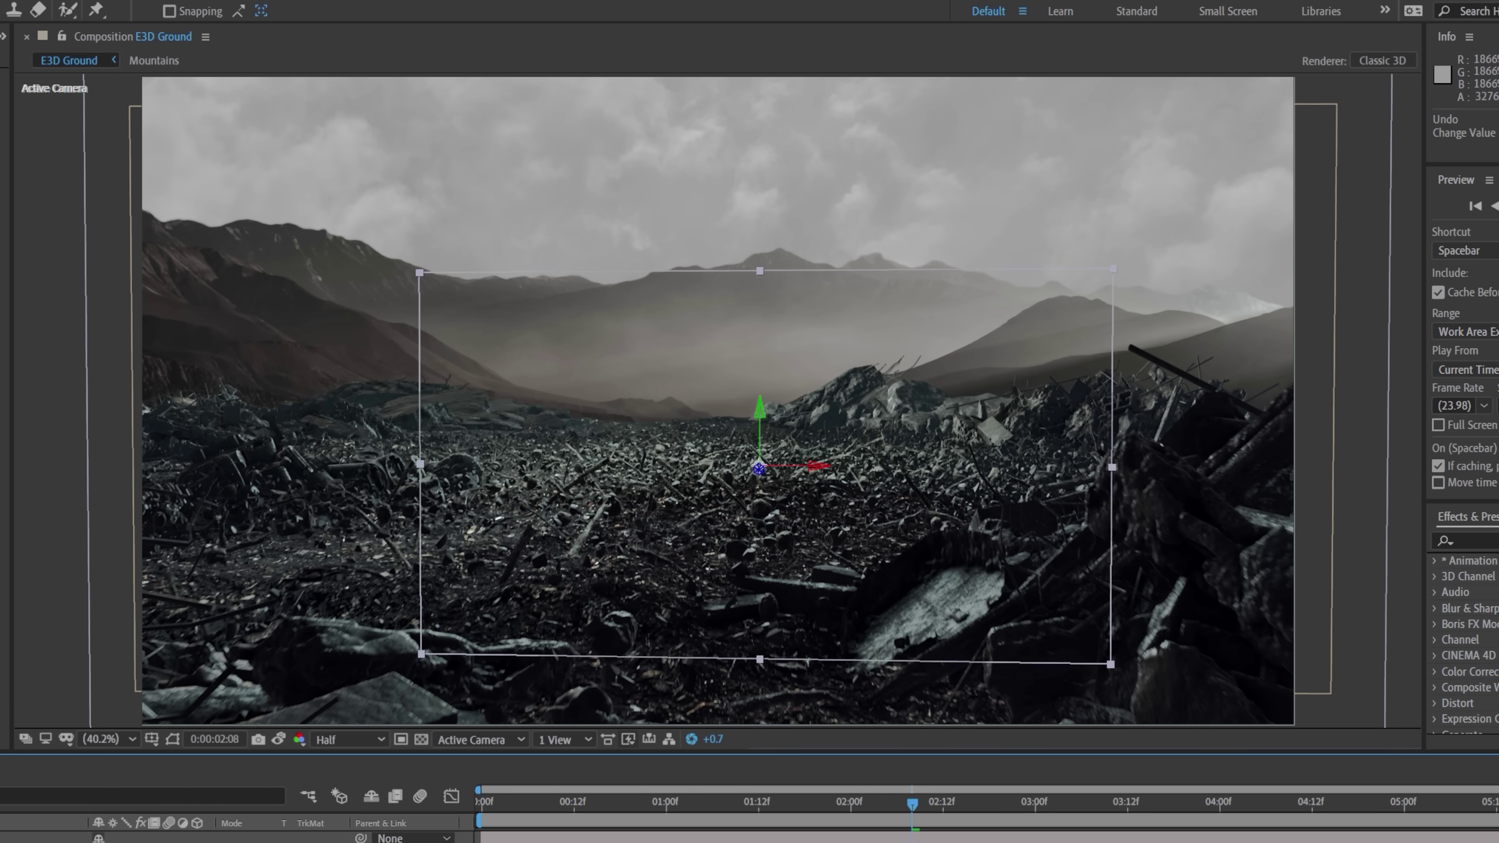
Change the Fog layer's blending mode and build up copies of the fog in front of the mountains.
left_click(172, 740)
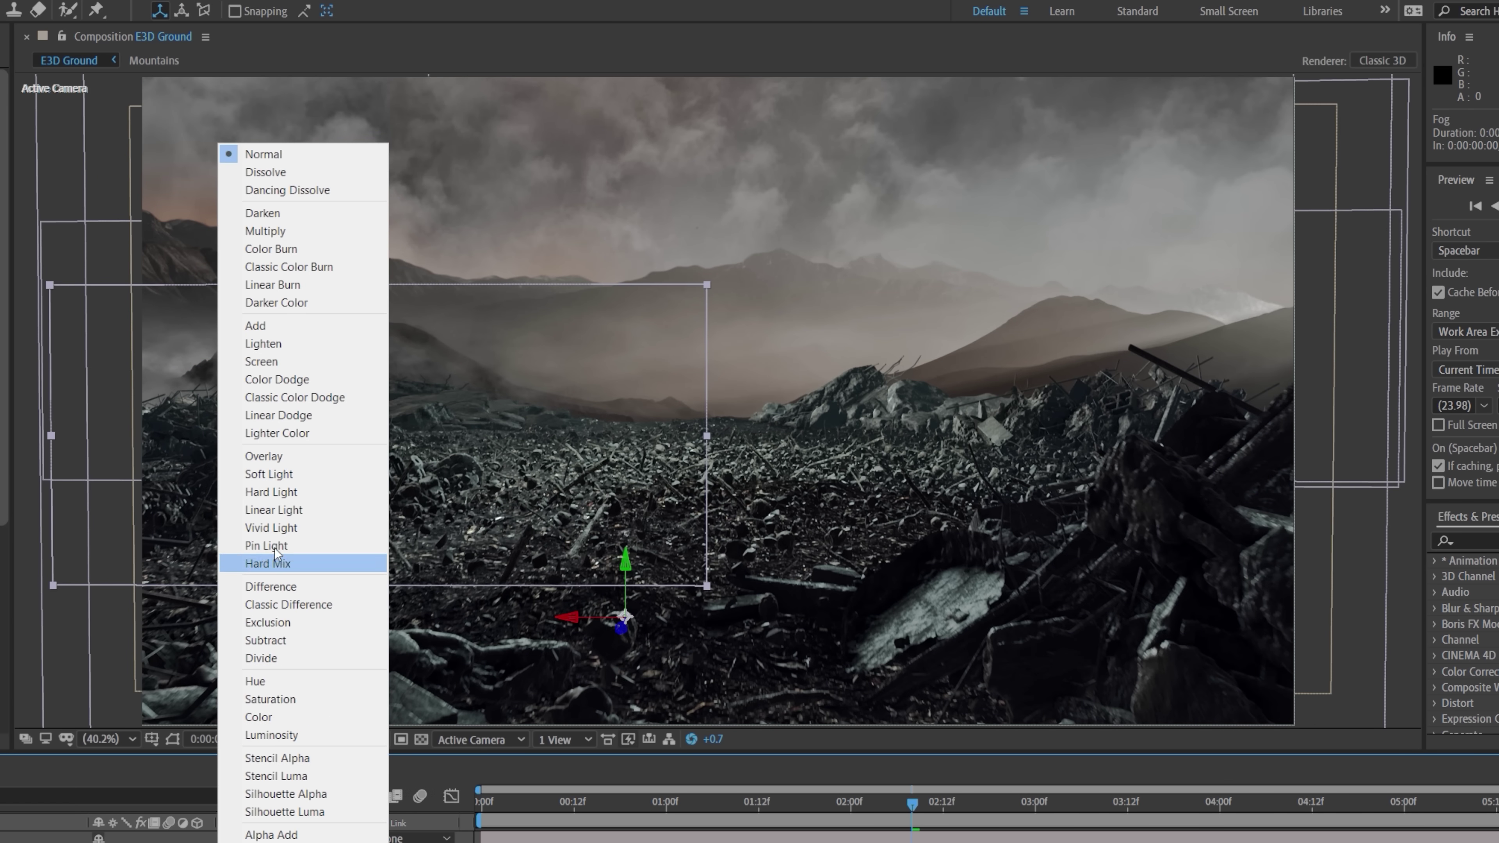
left_click(270, 380)
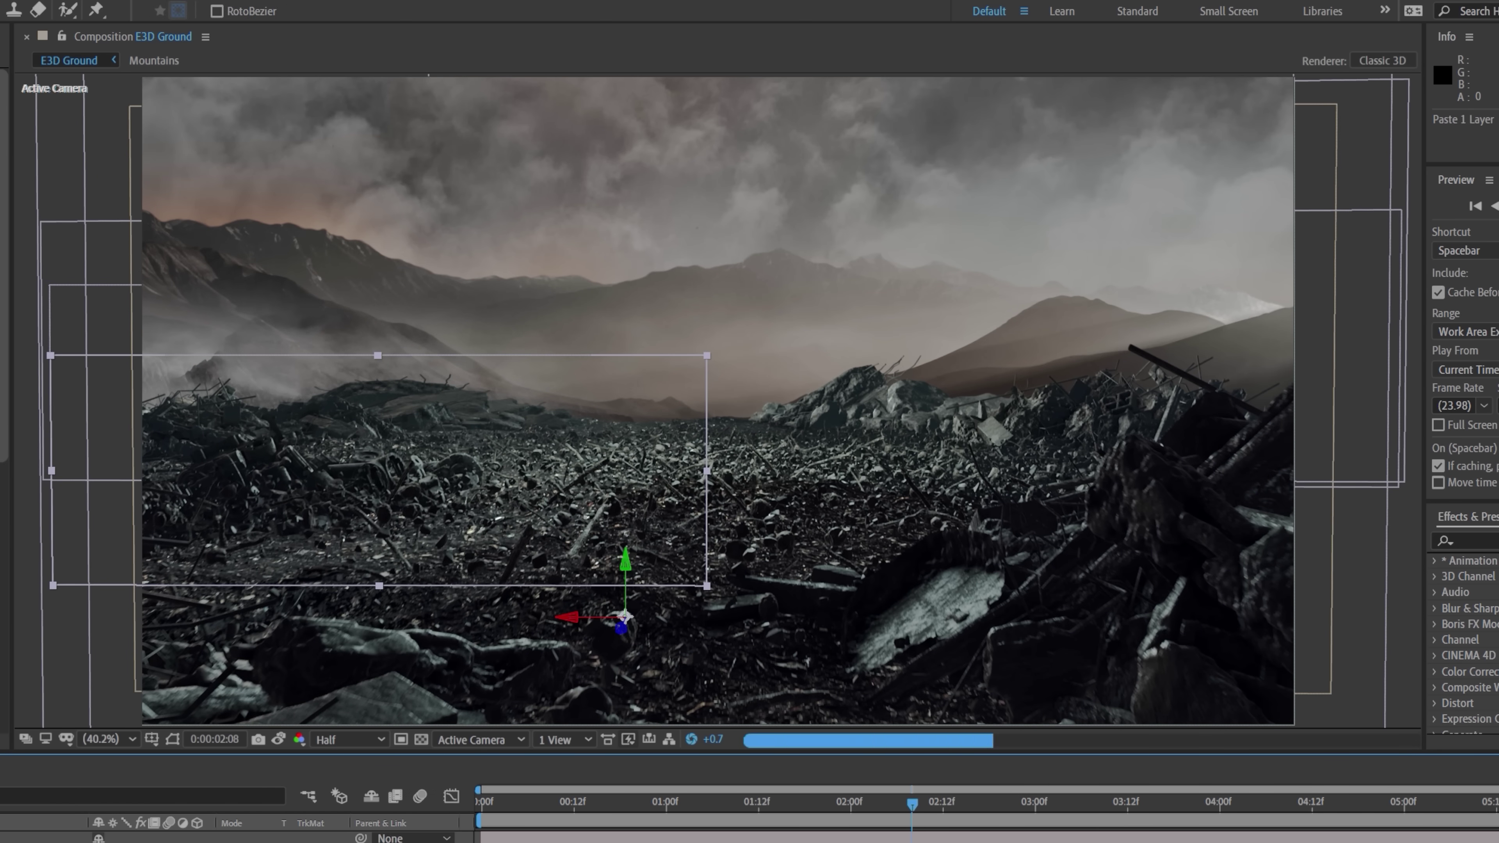
left_click(177, 741)
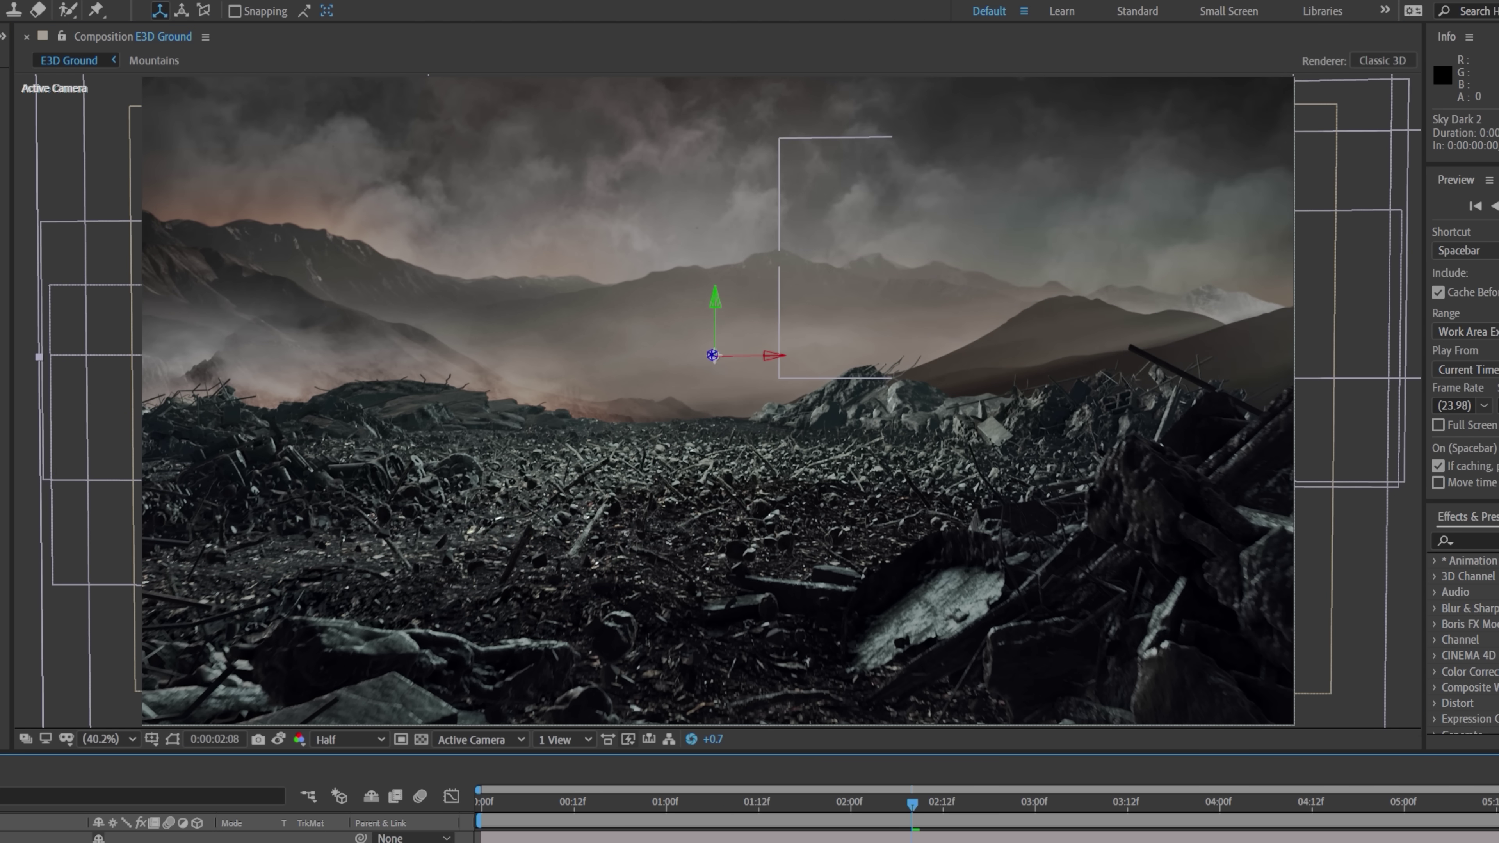
Place Tree 5.psd beside the large bare tree on the right-hand hill and paste more tree copies along the left side.
left_click_drag(656, 497, 1352, 502)
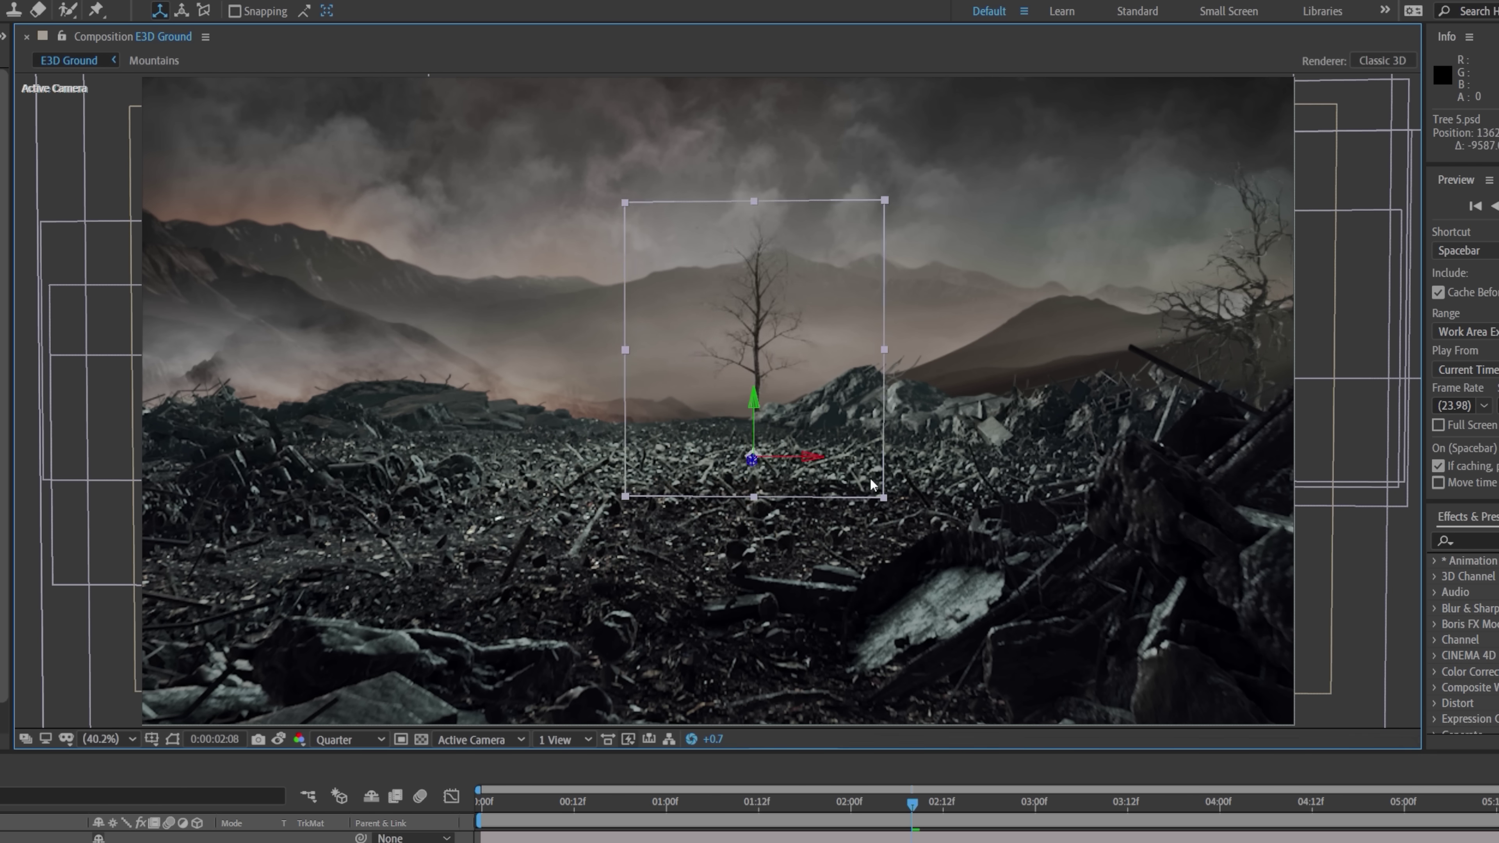
left_click_drag(871, 484, 980, 480)
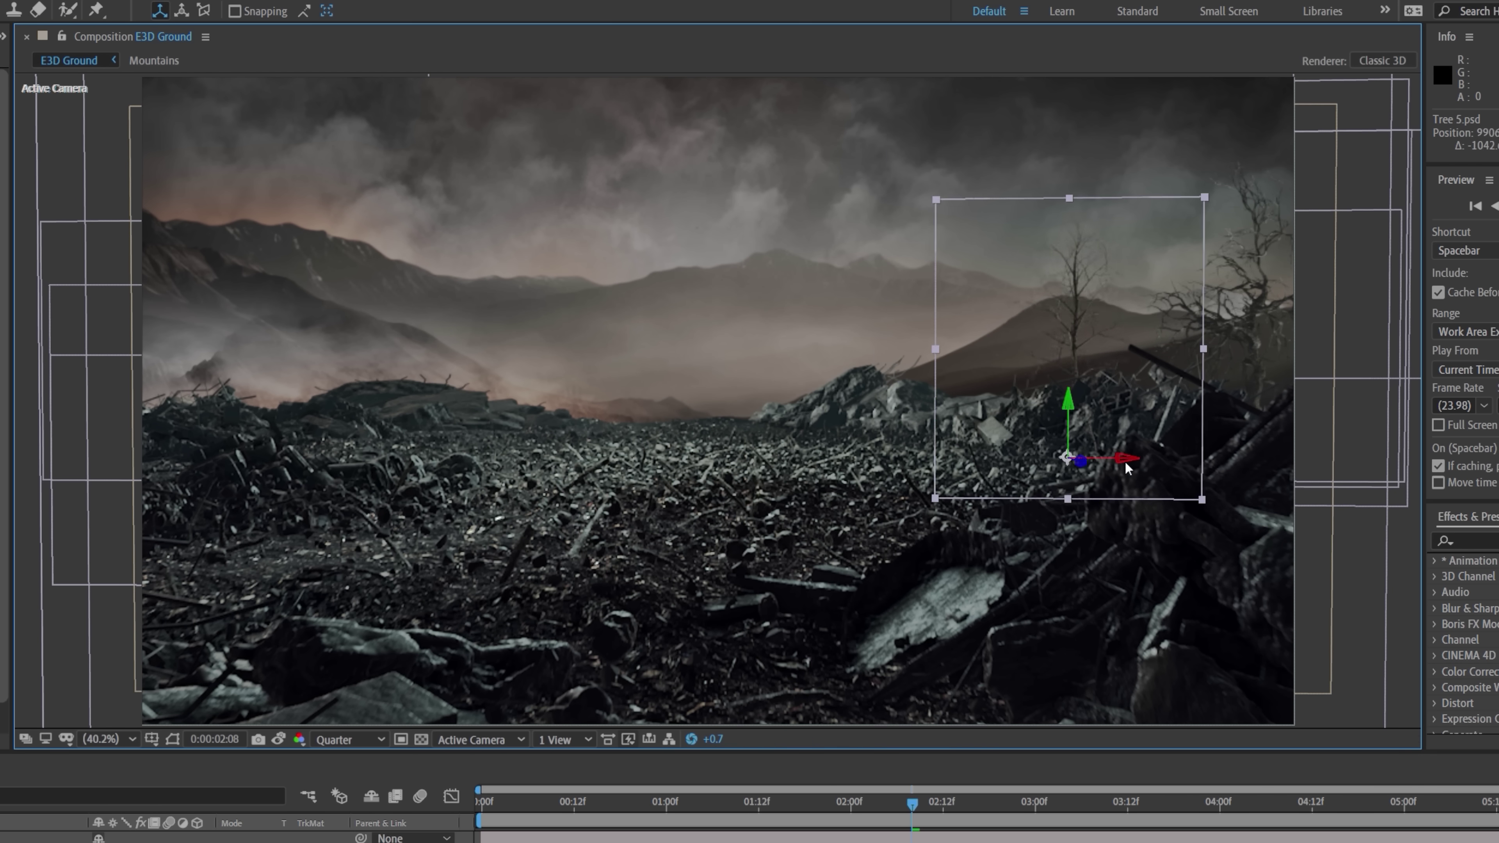
key("ctrl+v")
left_click_drag(646, 454, 221, 454)
key("ctrl+v")
left_click_drag(460, 553, 688, 566)
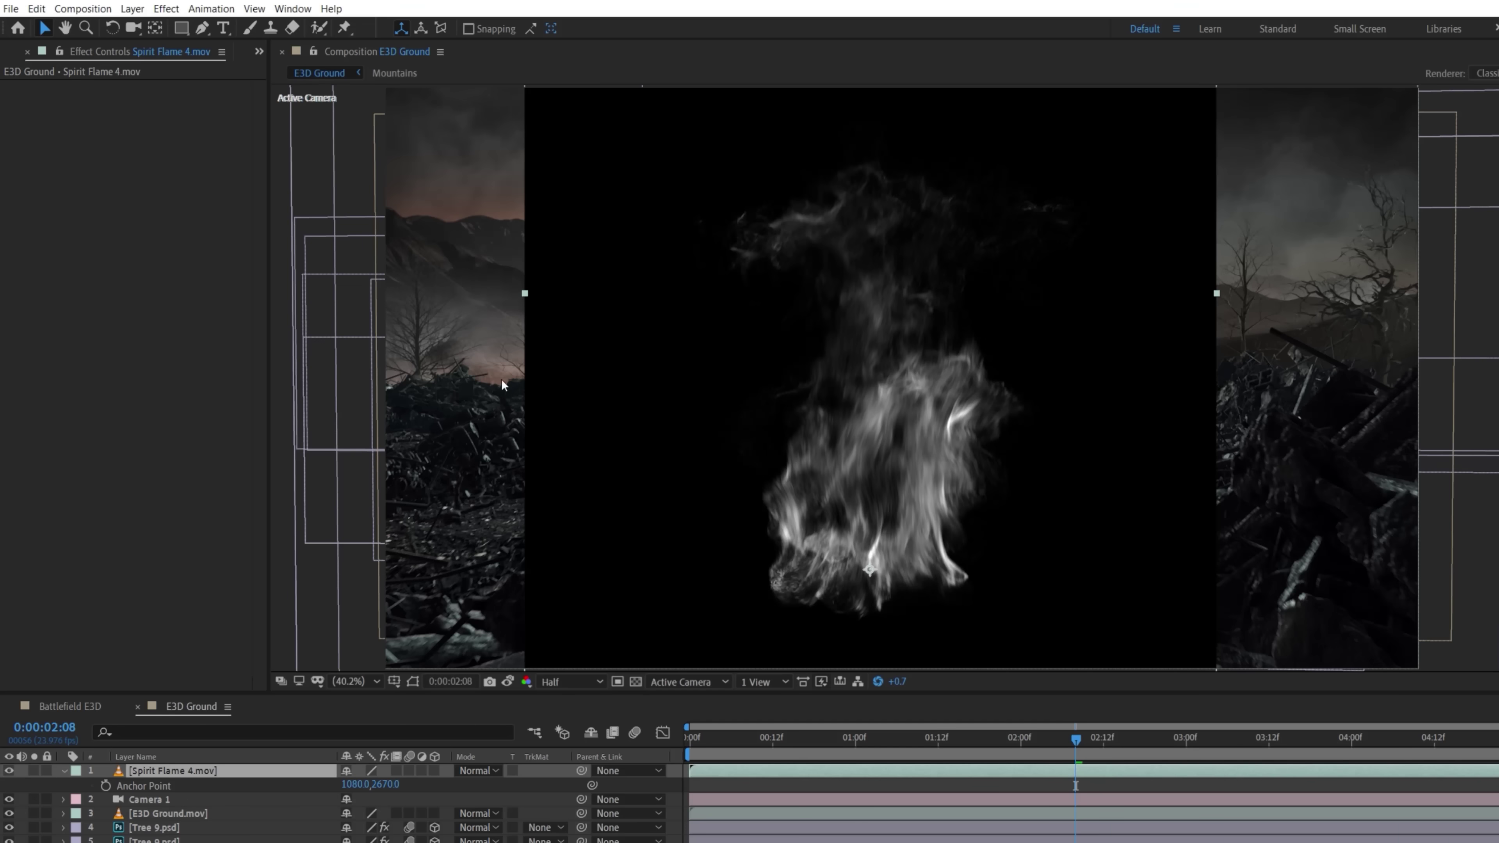
Apply a Levels effect to the Spirit Flame 4.mov layer.
left_click(165, 8)
mouse_move(225, 194)
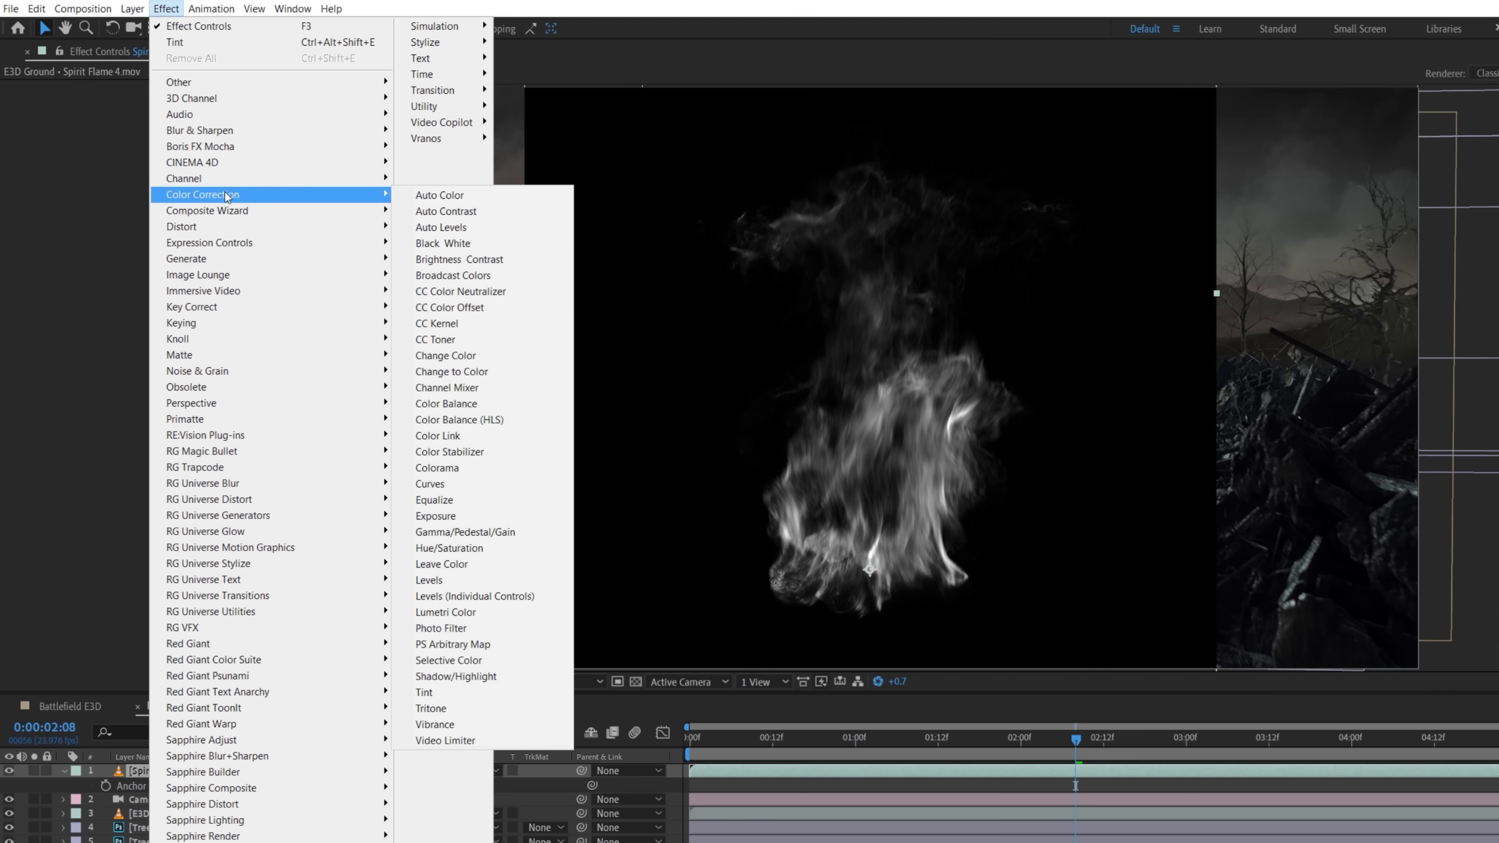
left_click(465, 582)
Apply VC Color Vibrance to the flame layer, set its color to orange and lower its gamma.
left_click(166, 9)
mouse_move(458, 123)
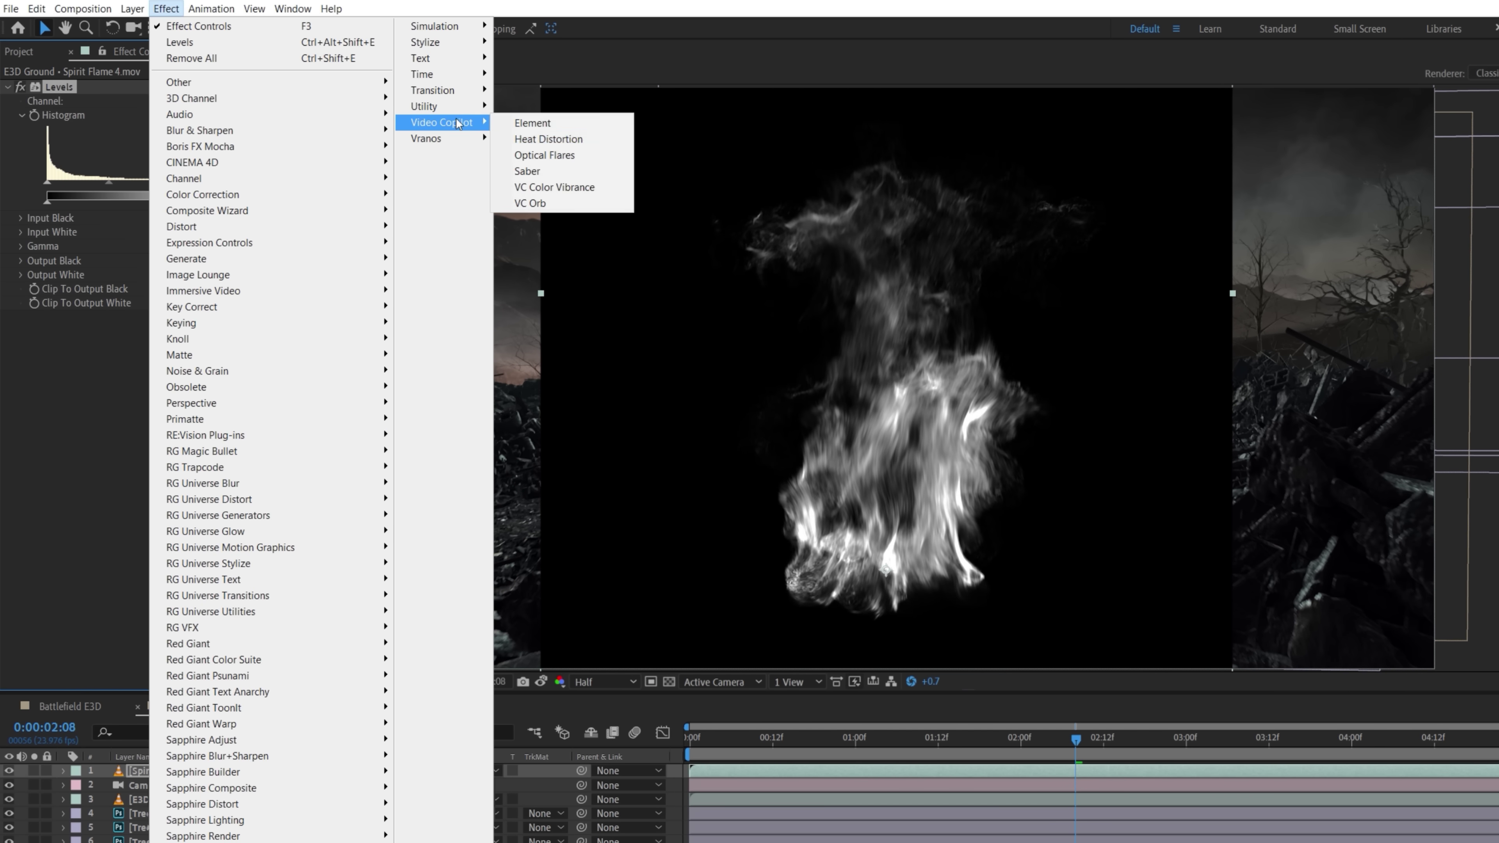
left_click(573, 188)
left_click(171, 331)
left_click(343, 371)
left_click(478, 184)
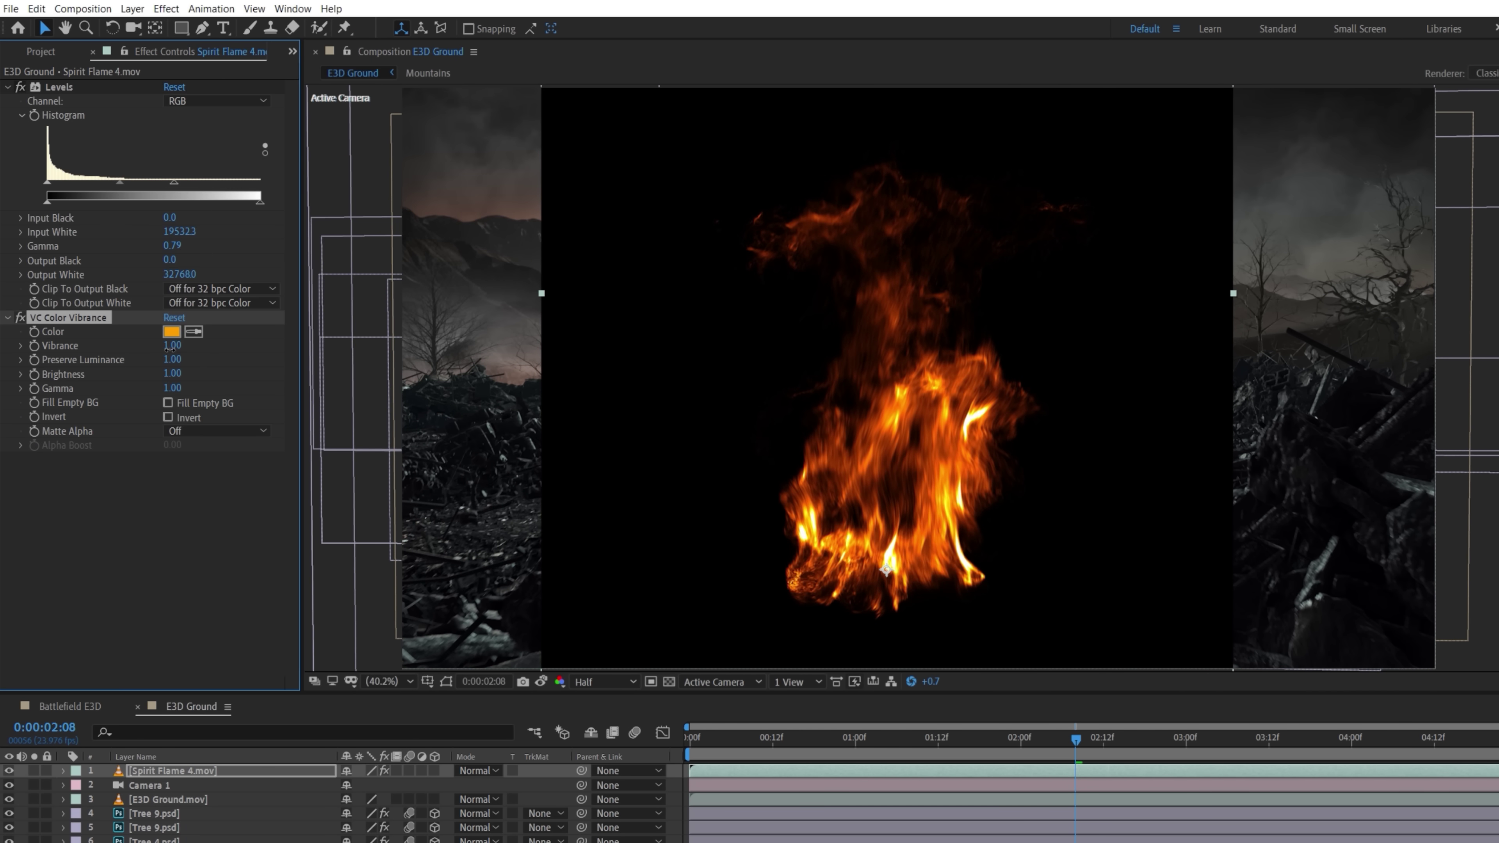
left_click_drag(167, 390, 145, 390)
Set Spirit Flame 4.mov to Screen blending as a 3D layer and offset a flame copy in time.
left_click(478, 771)
left_click(502, 319)
left_click(434, 771)
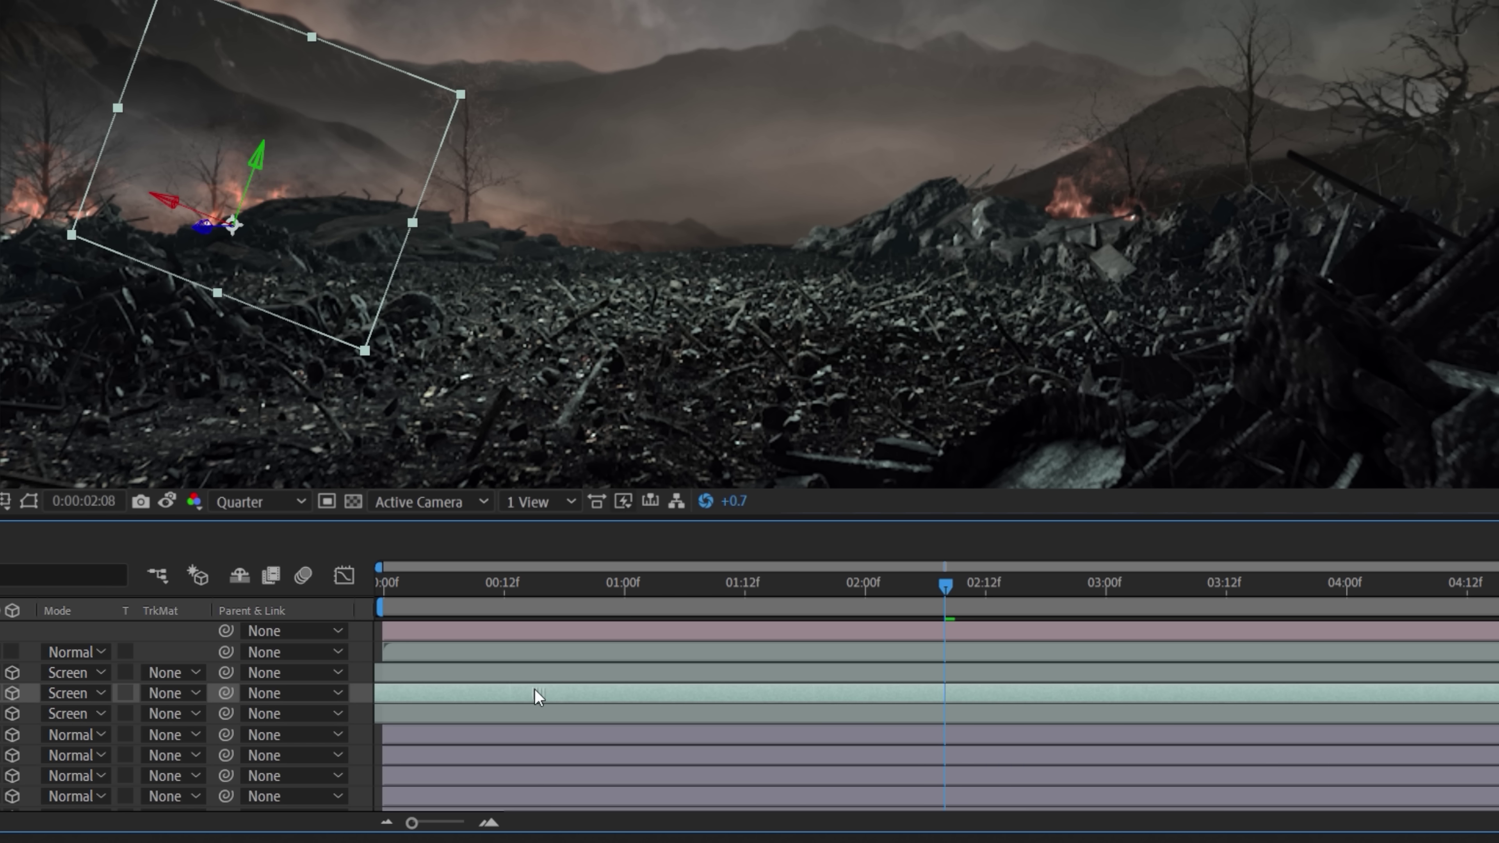
left_click(438, 670)
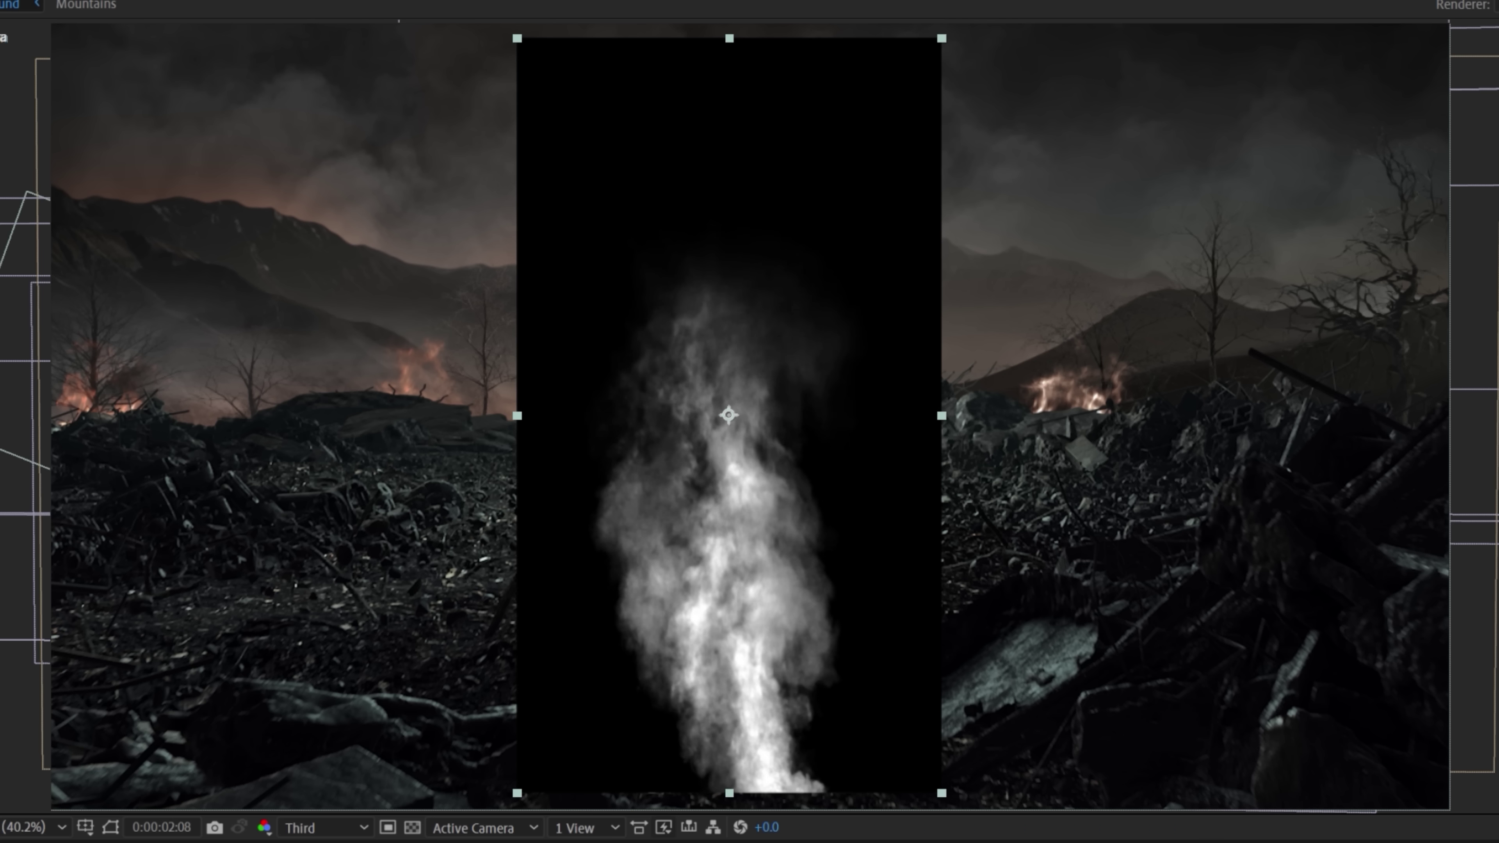
Tint the Smoke Plume 3.mov layer orange with VC Color Vibrance and position it over the fires on the hills.
left_click(167, 333)
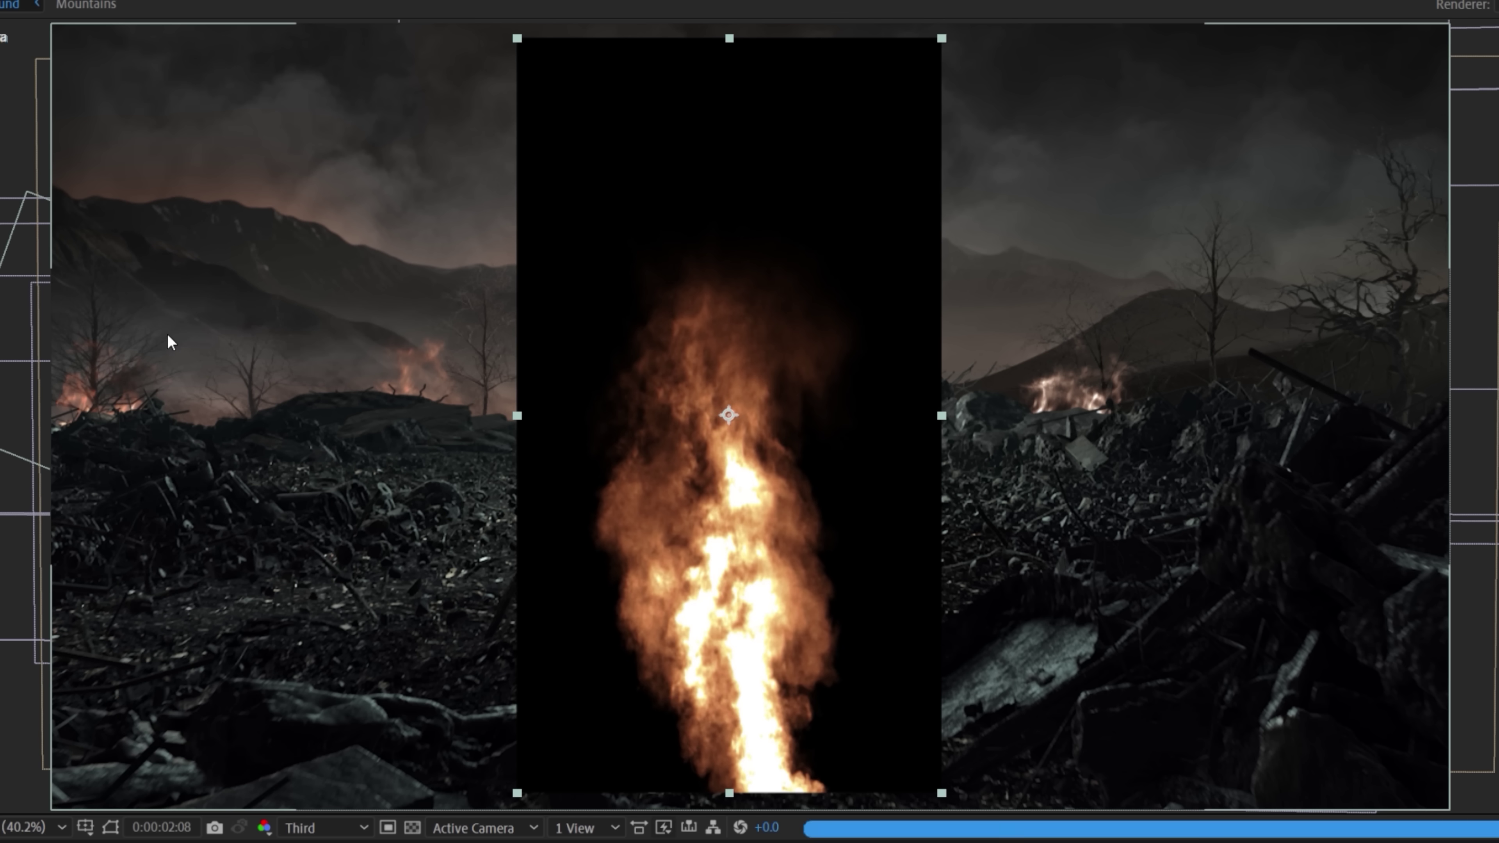
left_click_drag(797, 485, 446, 404)
key("space")
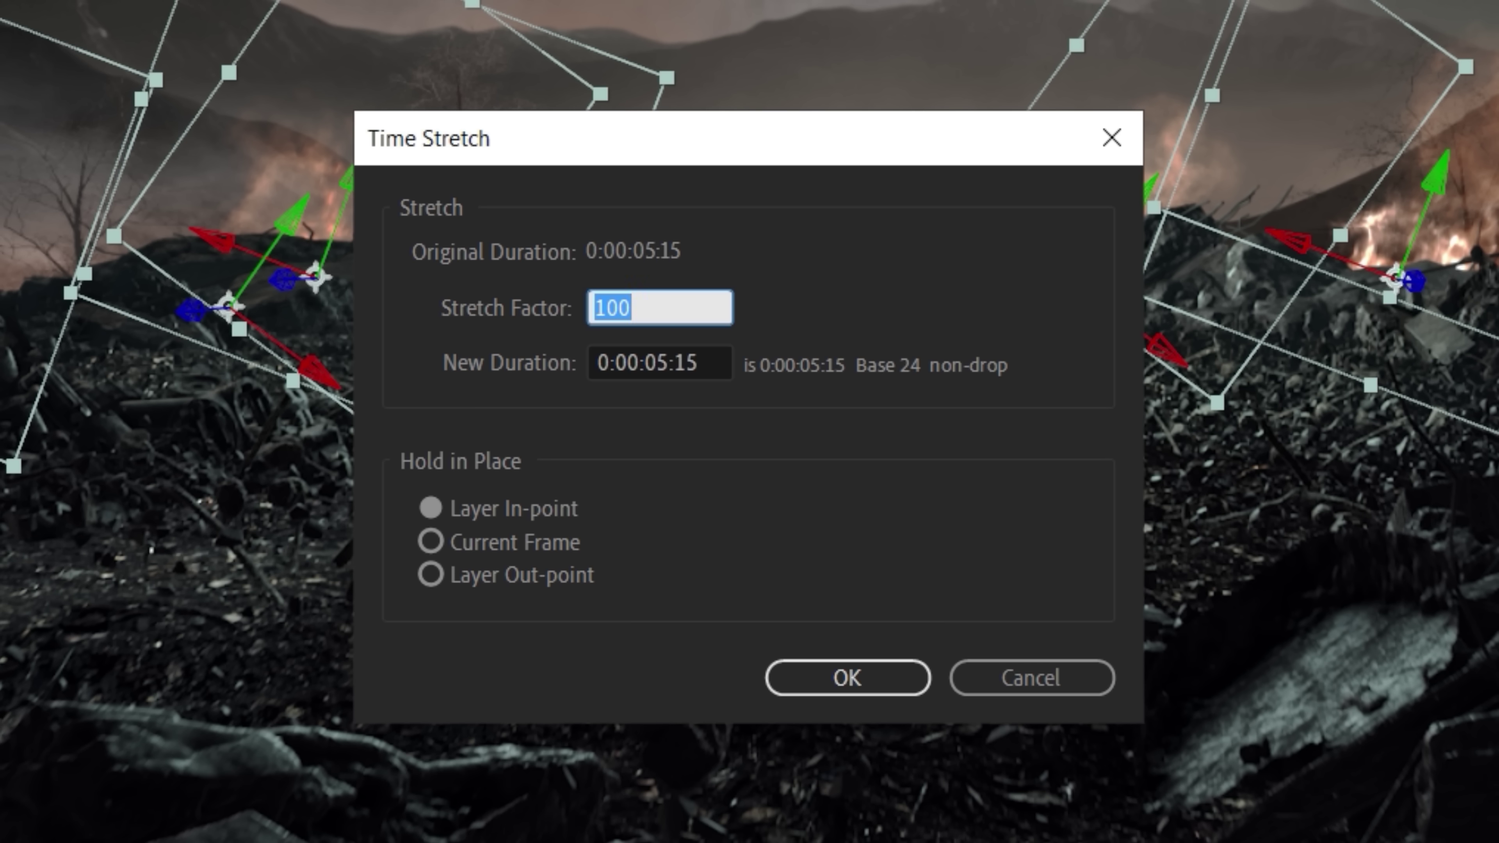
Time-stretch the selected fire and smoke layers and set the Smoke Plume 3.mov layers' frame blending to Pixel Motion.
left_click(785, 685)
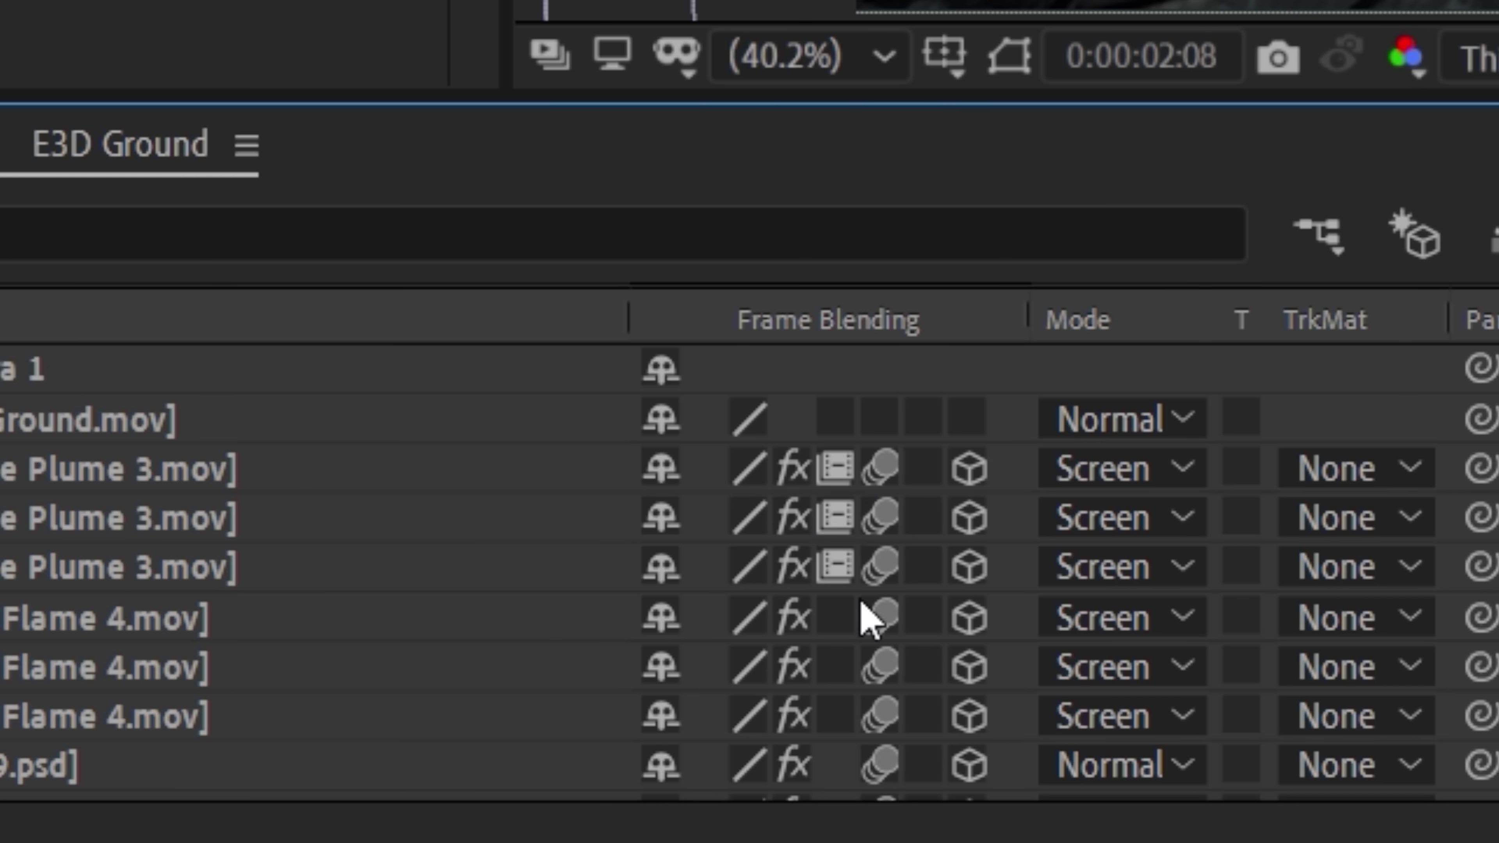
left_click_drag(835, 468, 835, 518)
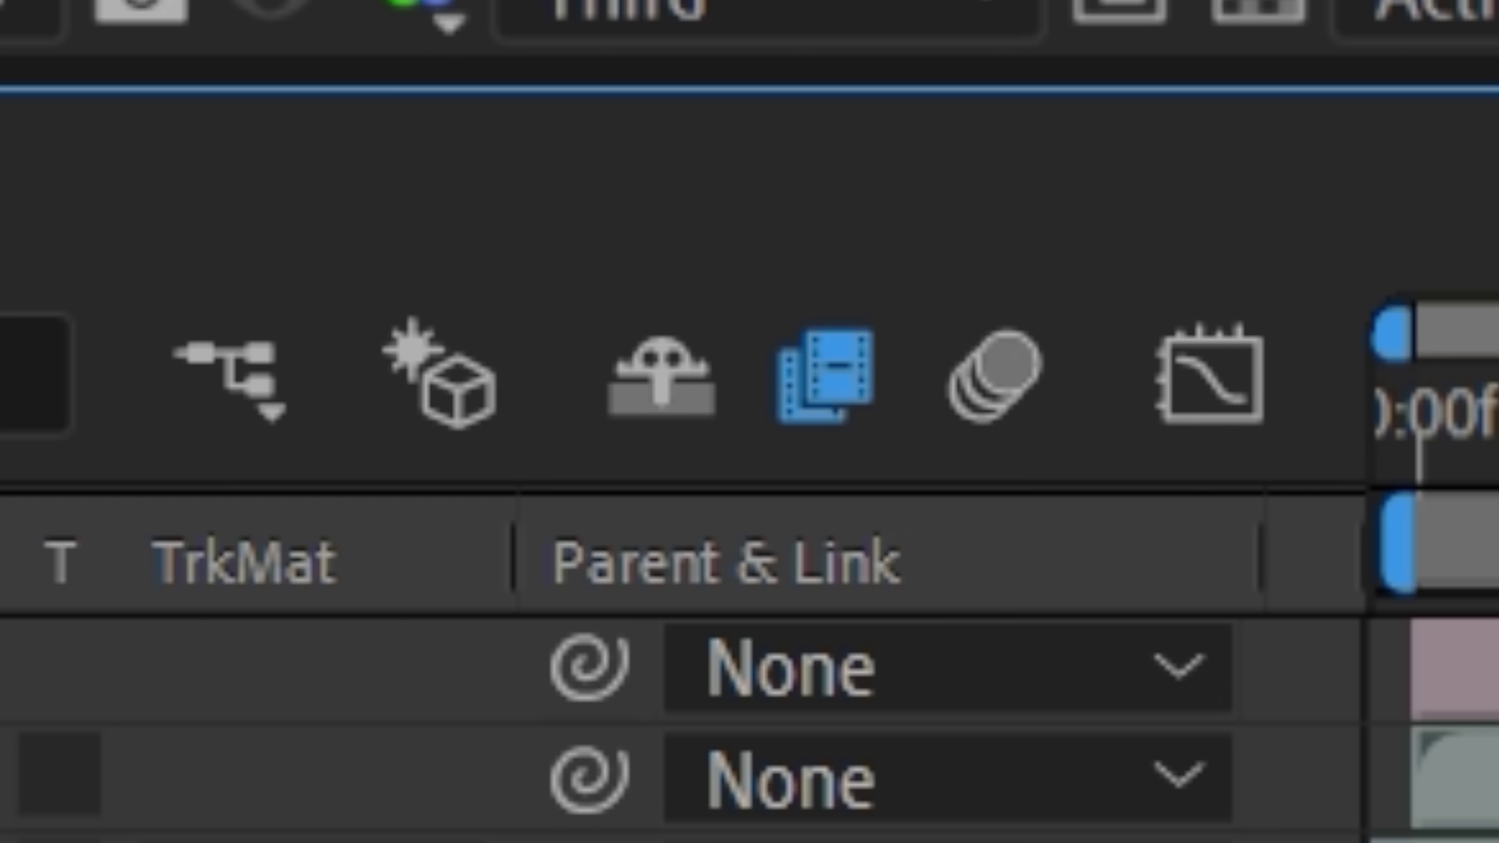
Create a new square composition named Energy Orb, 2259 x 2259 px.
left_click(70, 22)
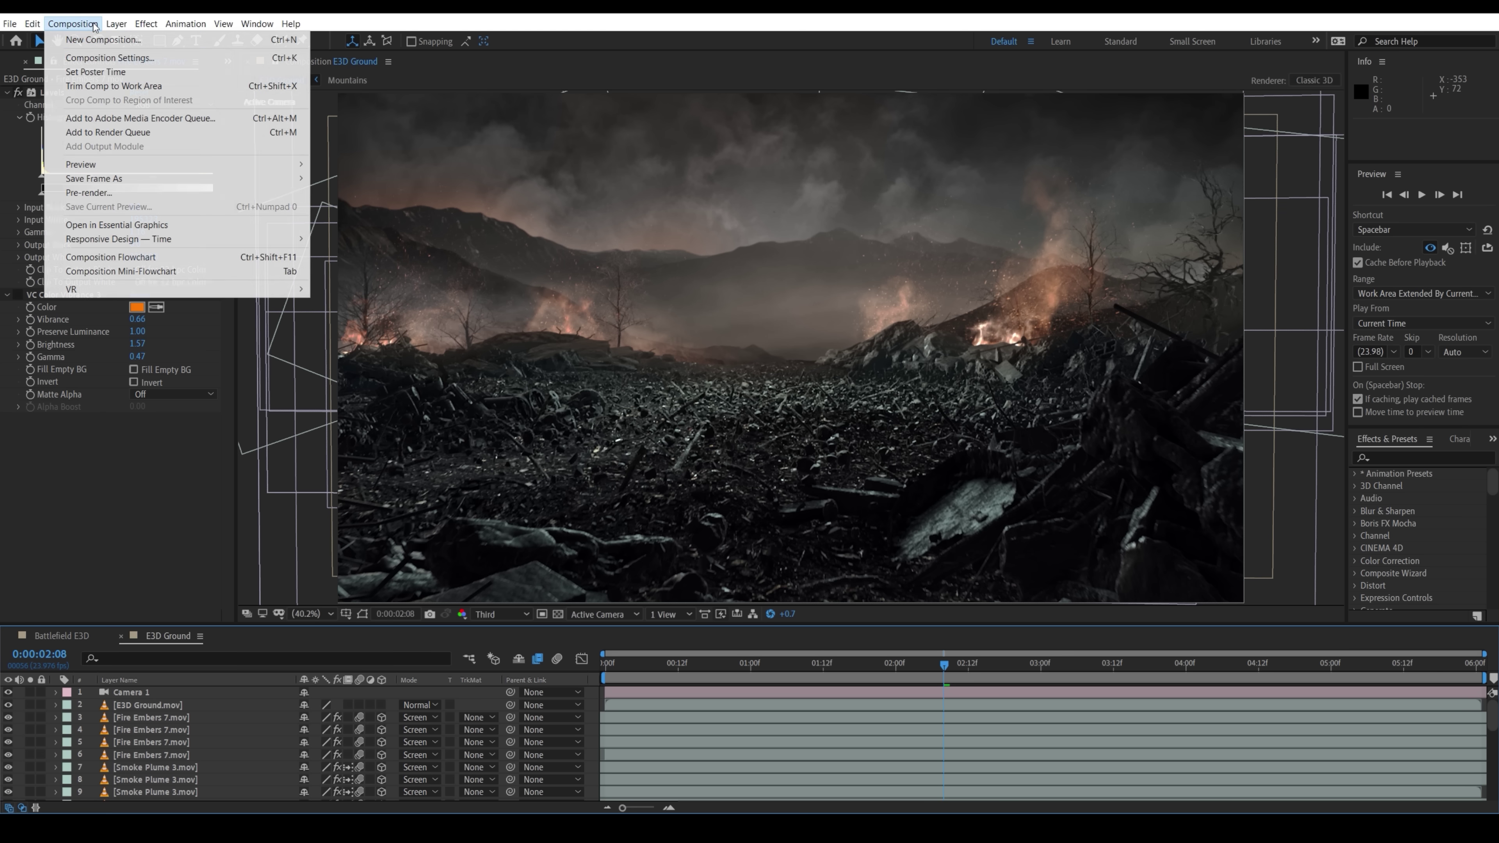
left_click(135, 40)
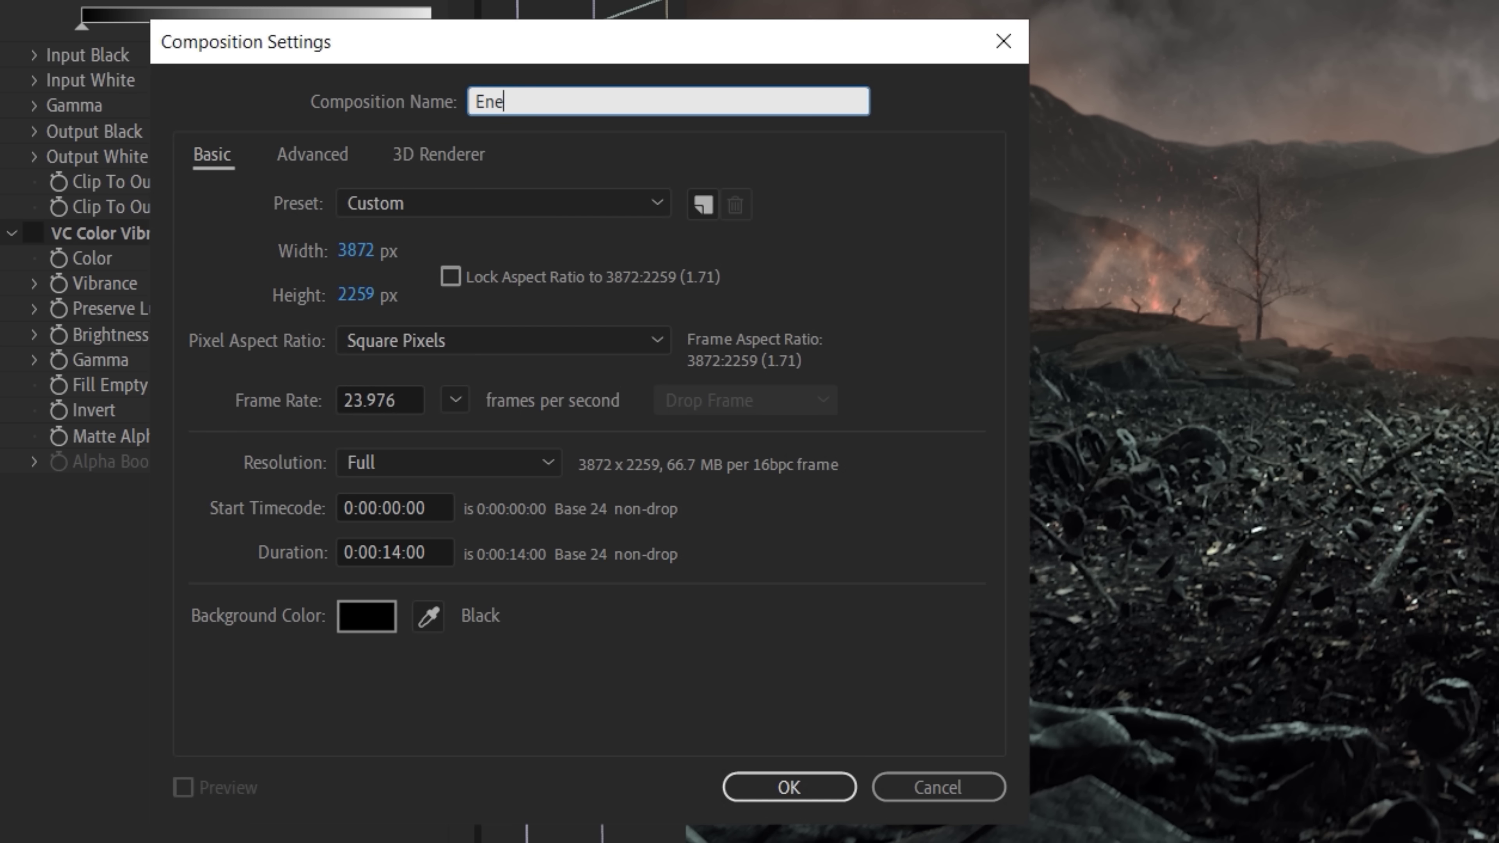
left_click(362, 294)
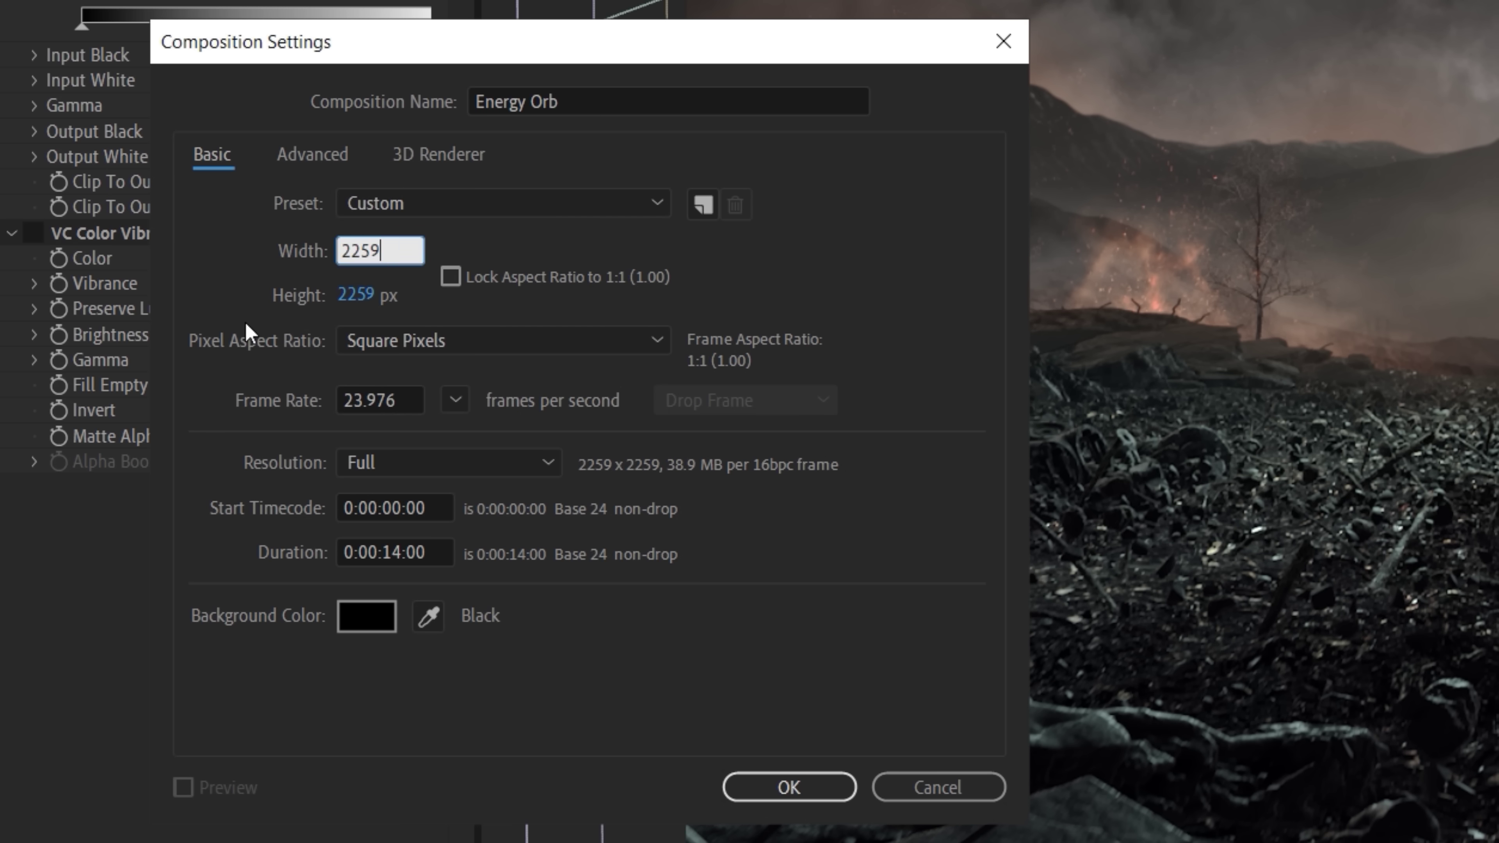
left_click(759, 781)
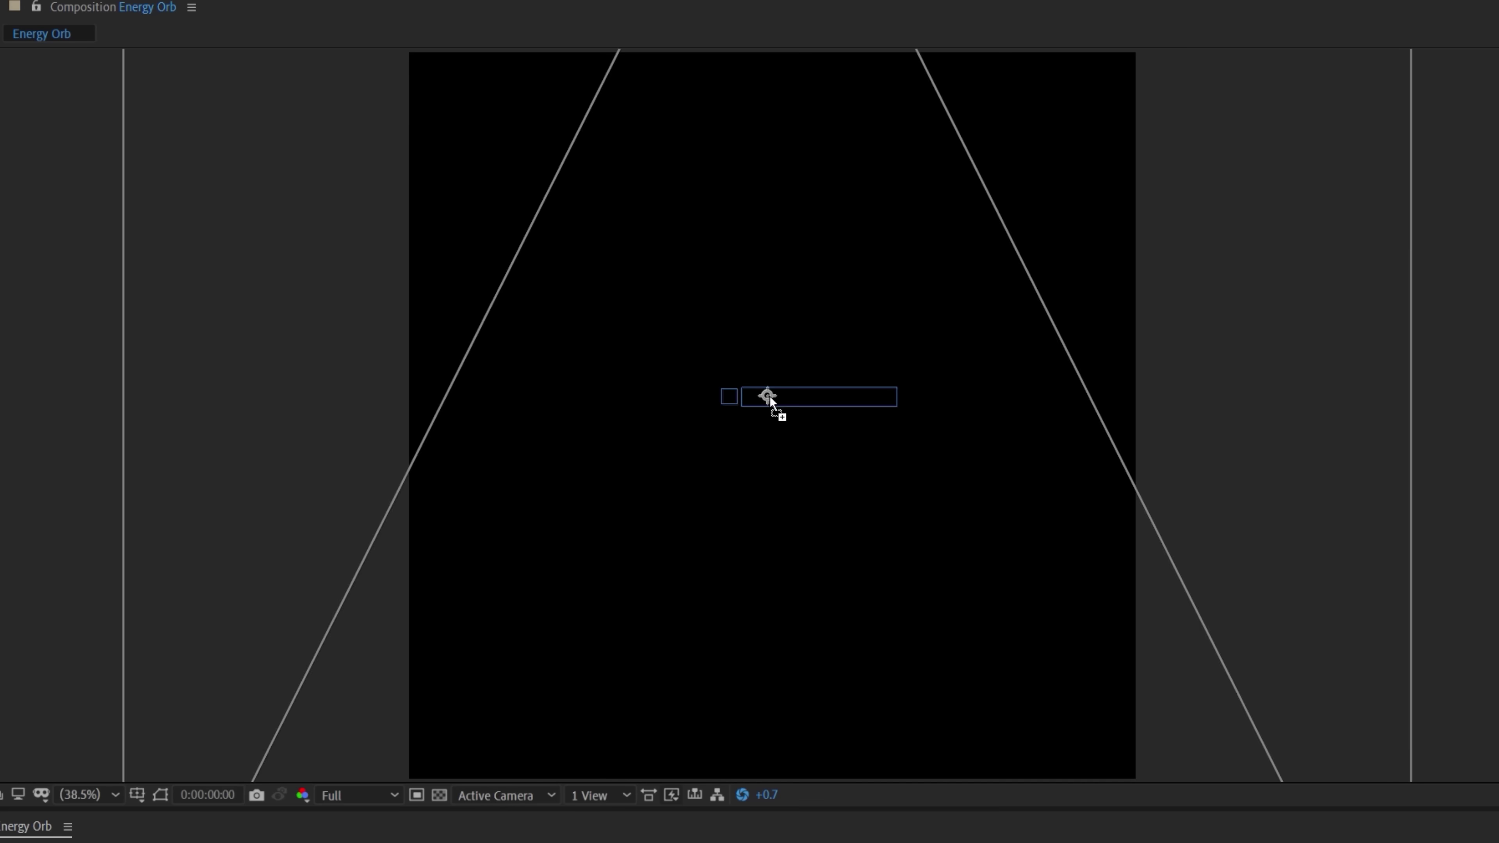
Place the Halo Energy clips overlapping near the center of the Energy Orb composition to form a round orb.
left_click_drag(770, 398, 766, 325)
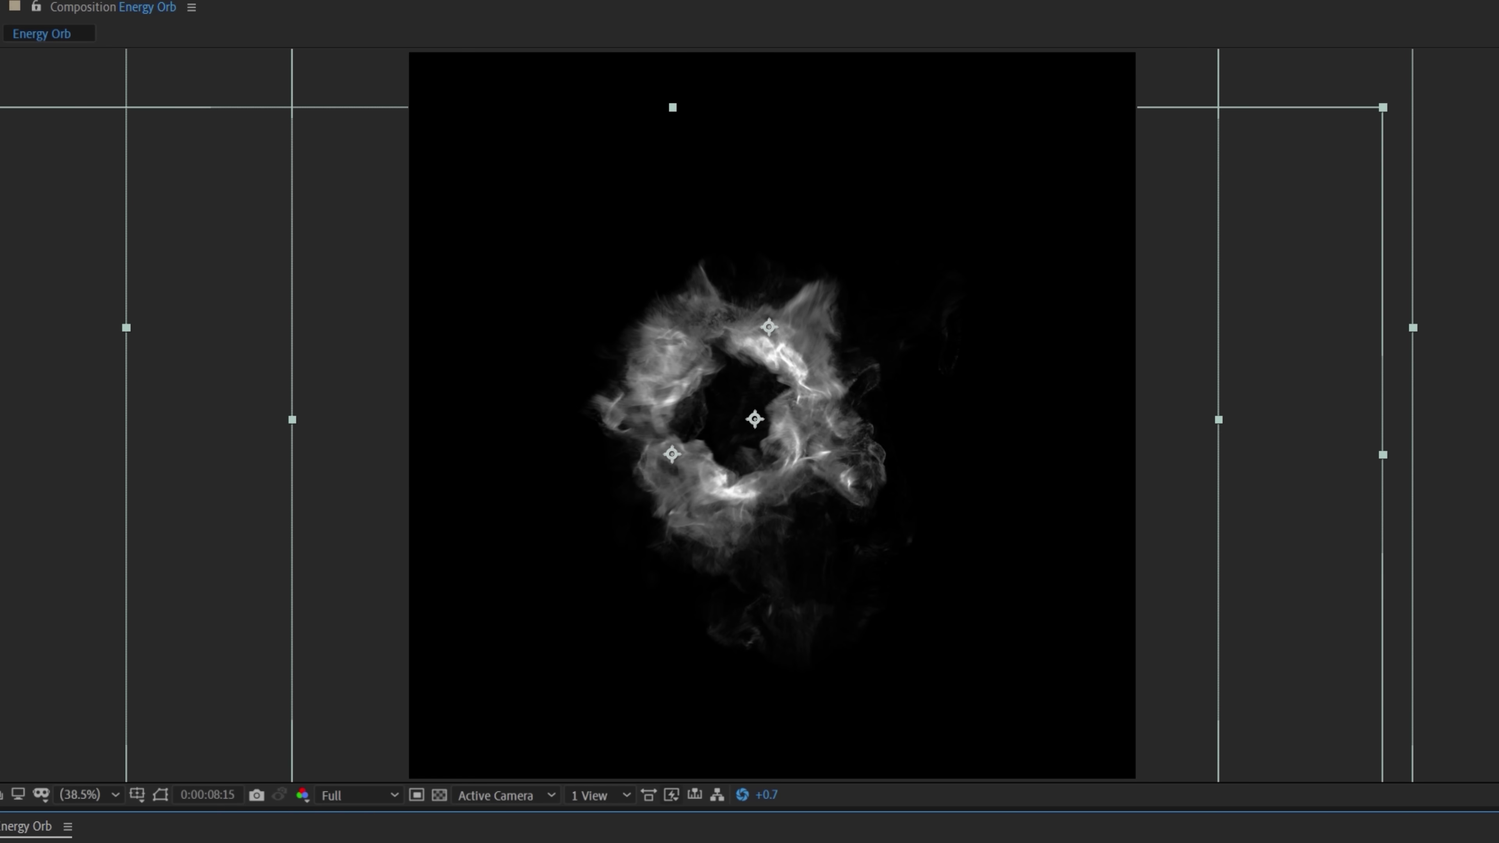
left_click(273, 372)
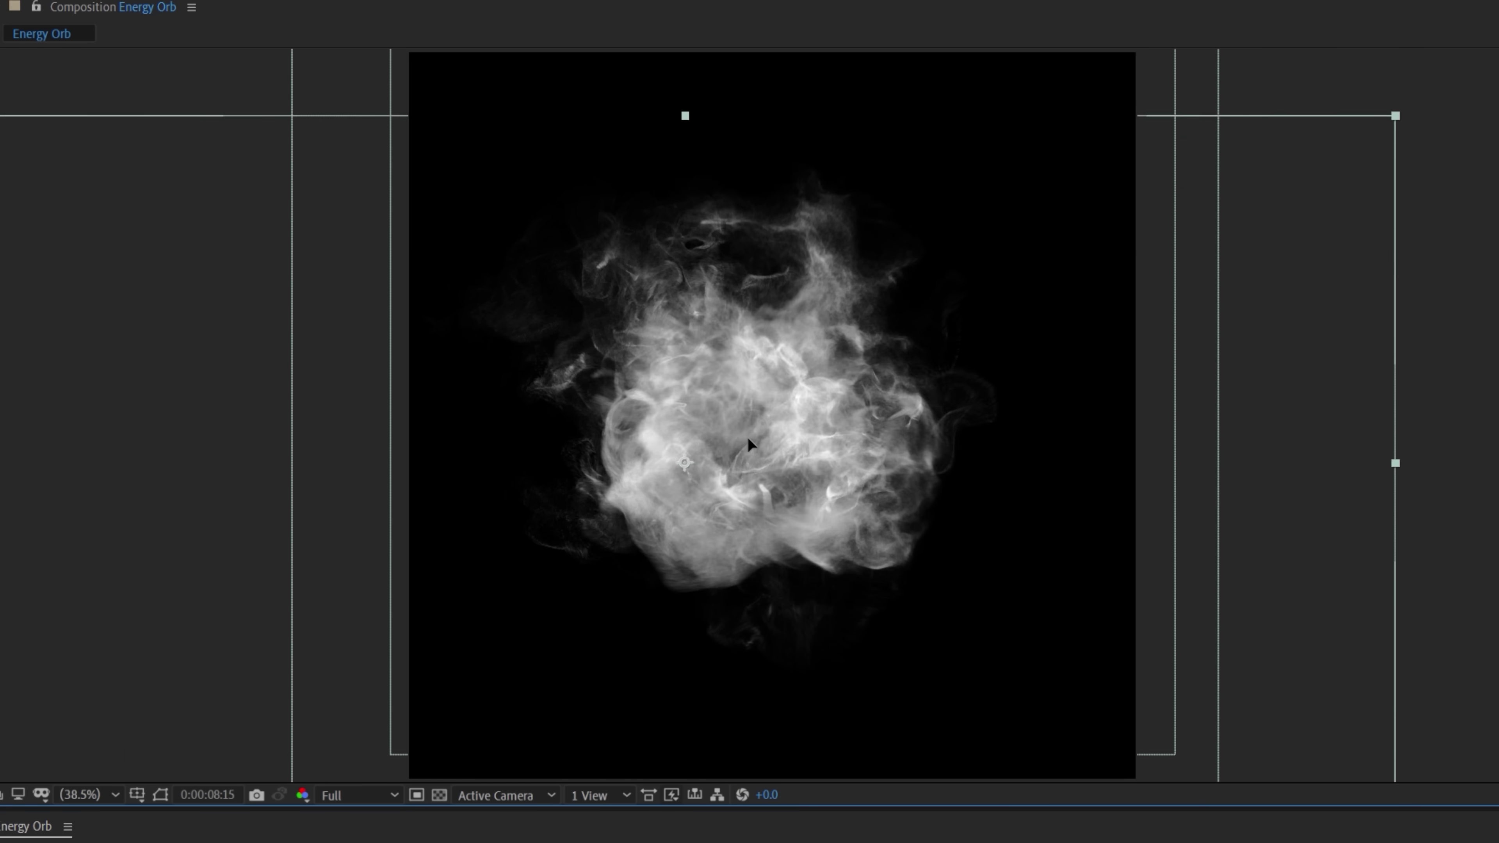
Change the selected energy layer's speed with Time Stretch and darken Halo Energy 2.mov's midtones with Curves.
right_click(6, 402)
mouse_move(97, 509)
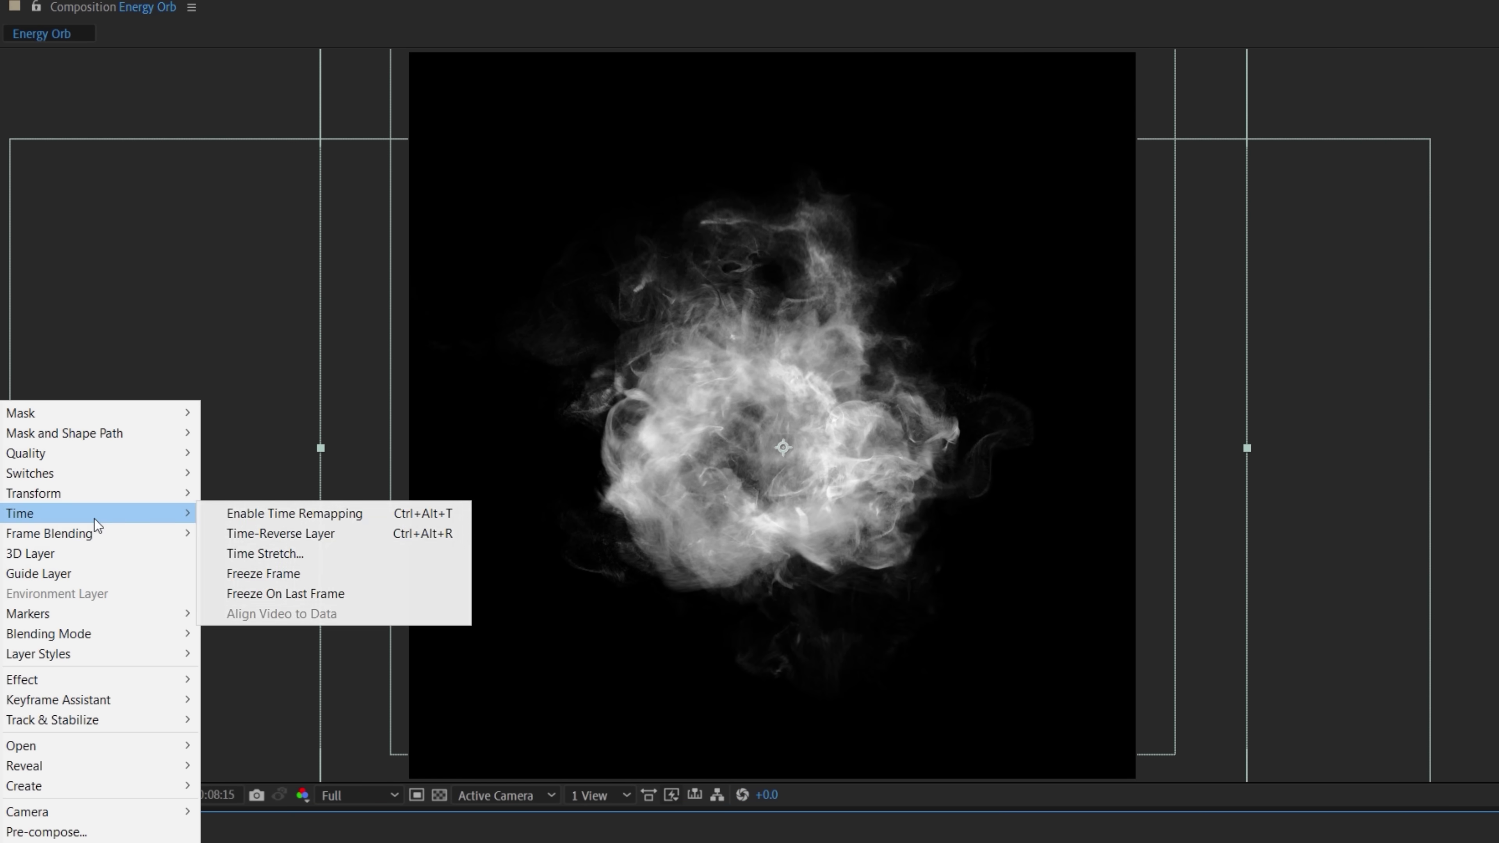
left_click(251, 552)
type("2")
key("Return")
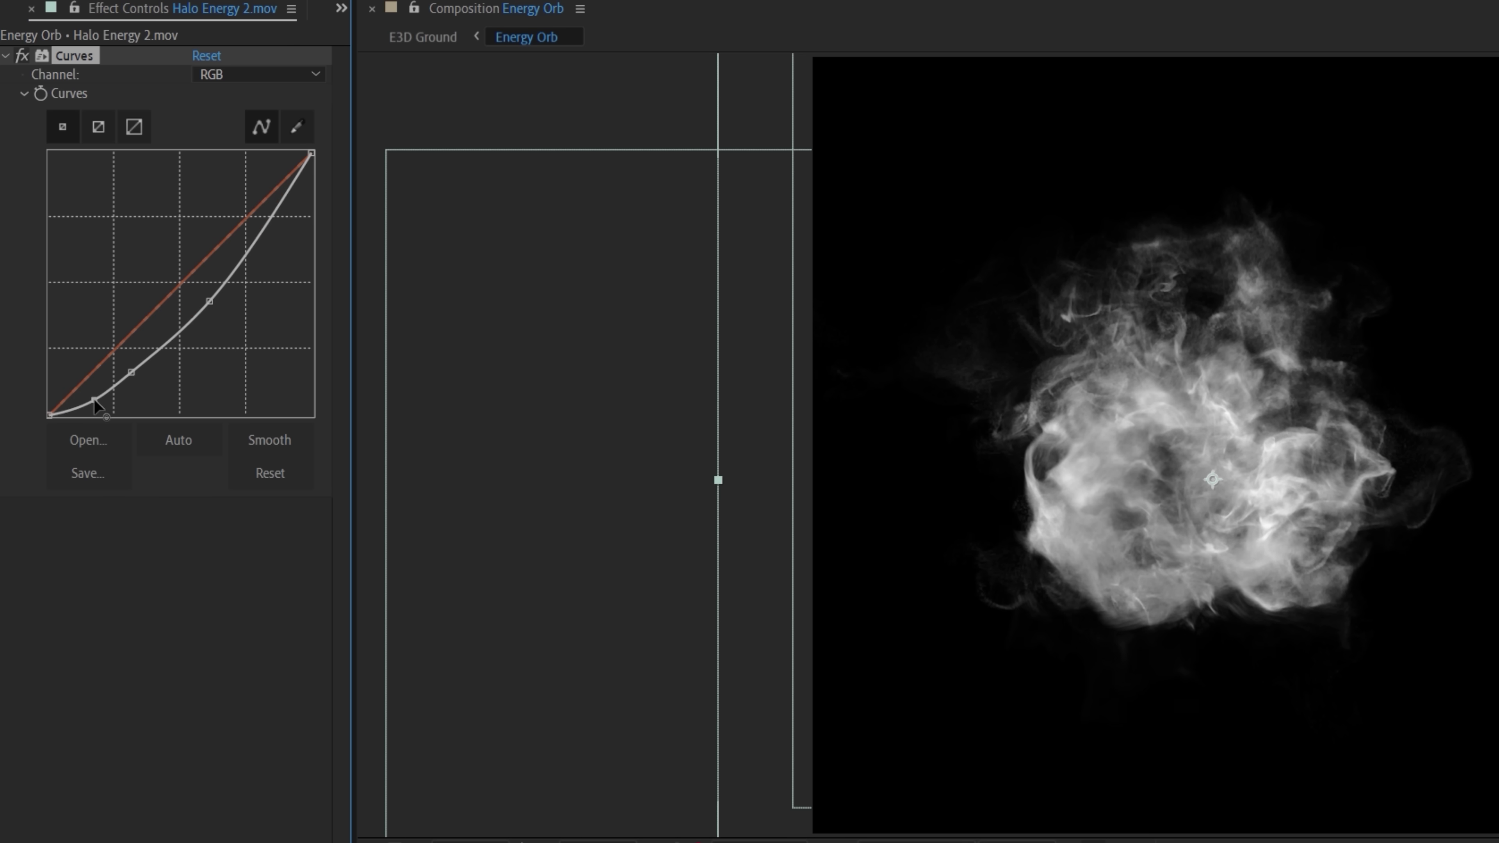
left_click_drag(207, 294, 210, 319)
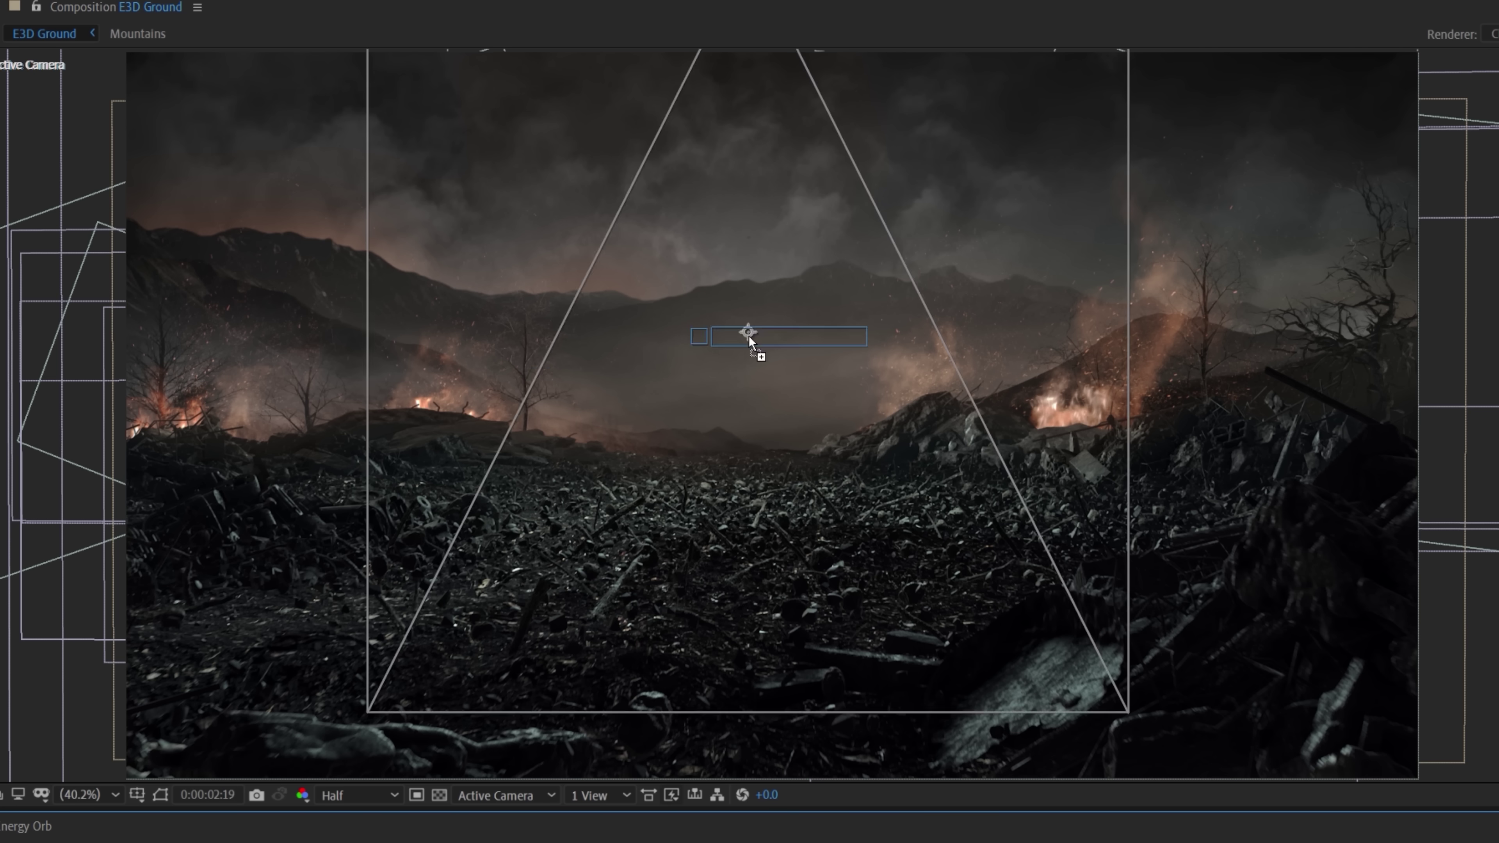
Add the Energy Orb to the middle of the E3D Ground composition and tint it pale green using VC Color Vibrance with reduced vibrance.
left_click_drag(749, 337, 752, 340)
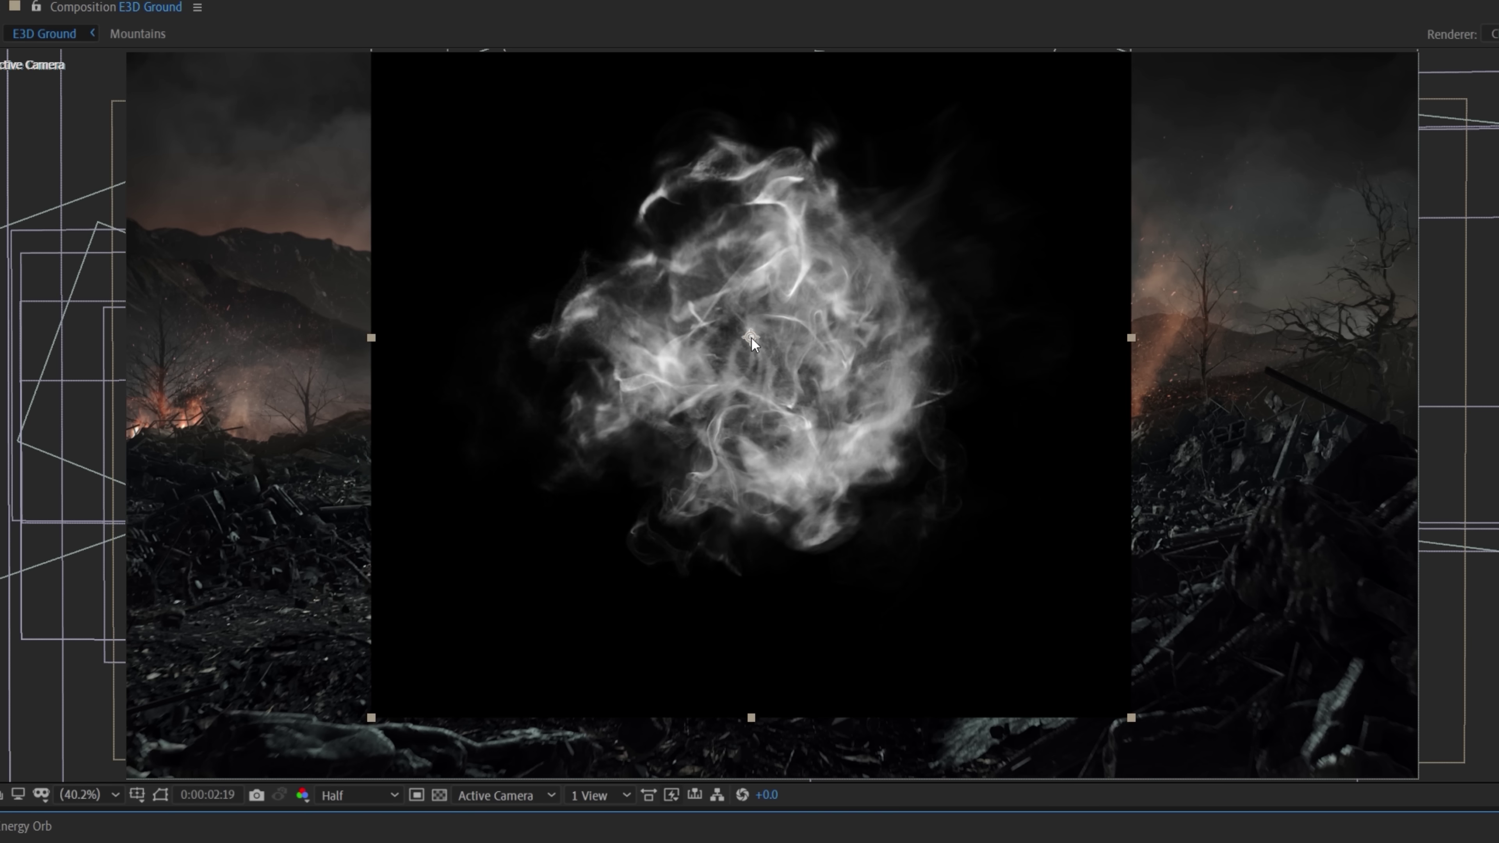
left_click(251, 348)
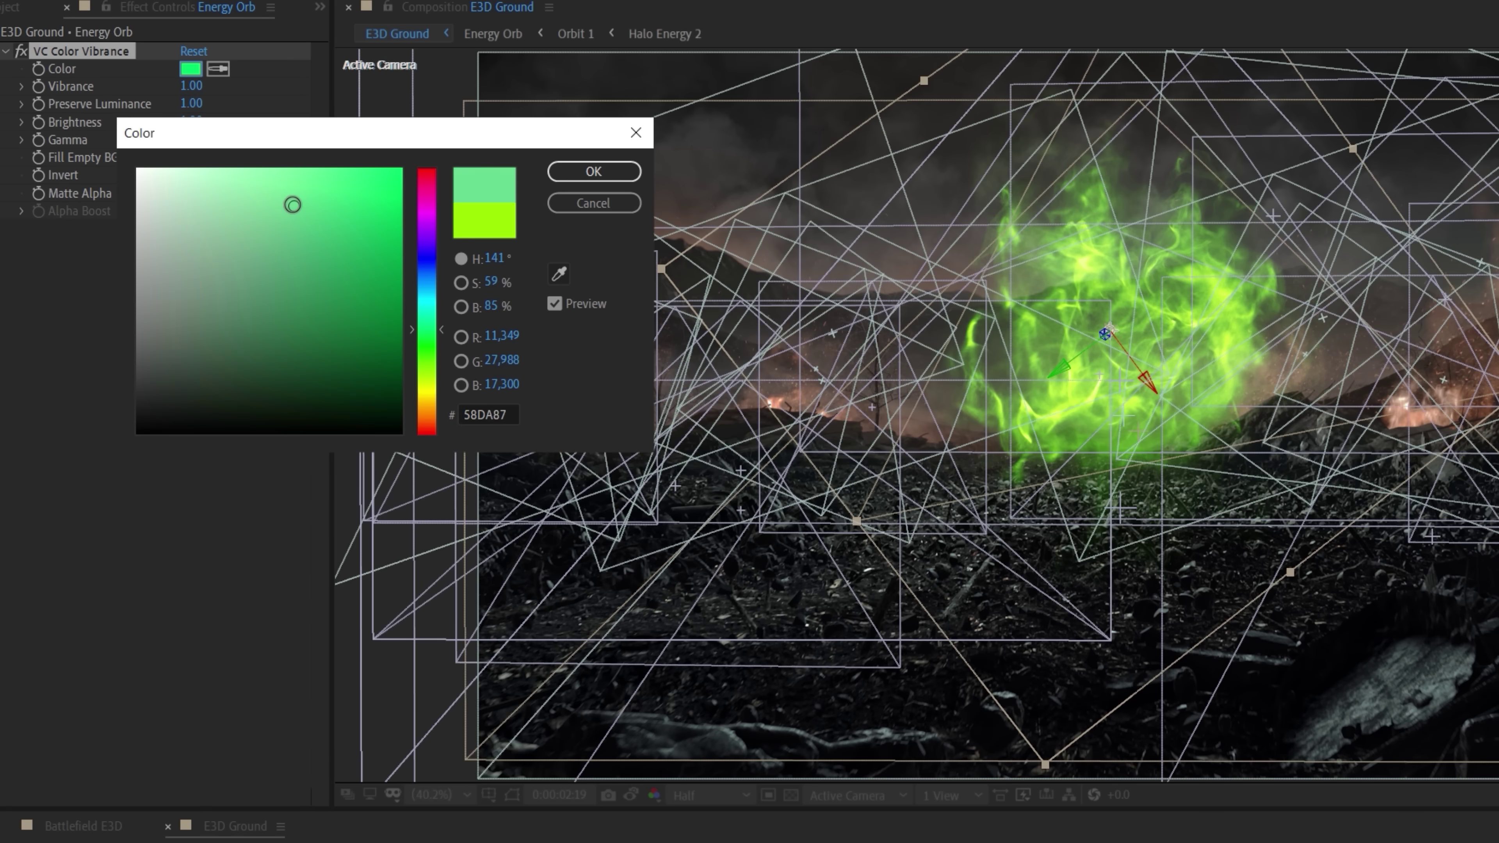
left_click(595, 167)
left_click_drag(192, 86, 120, 96)
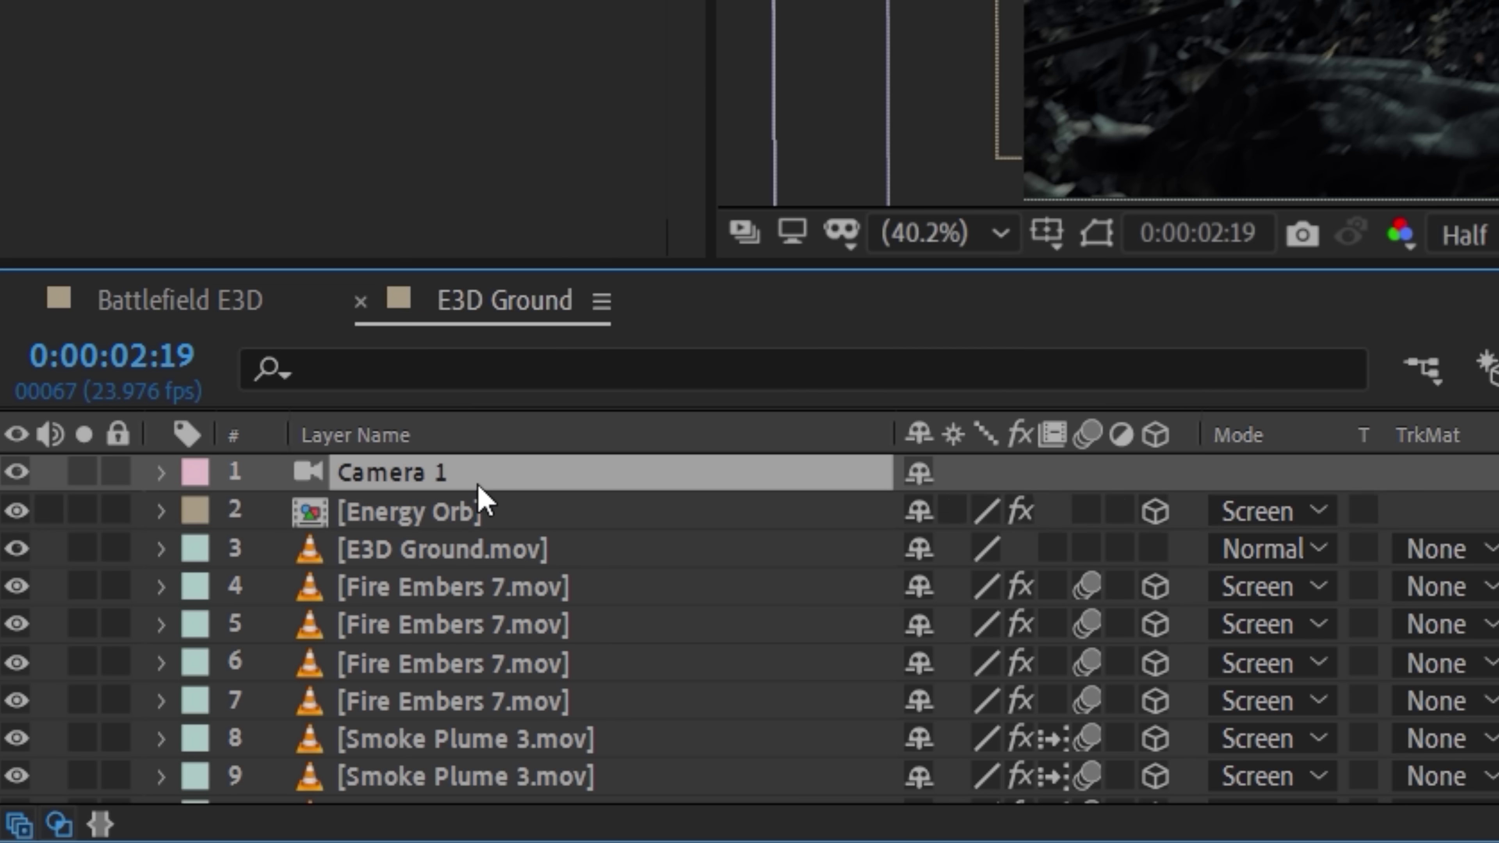
Duplicate Camera 1, then pre-compose Camera 1 and the Energy Orb layer together as Energy Orb Camera.
key("ctrl+d")
left_click(476, 522)
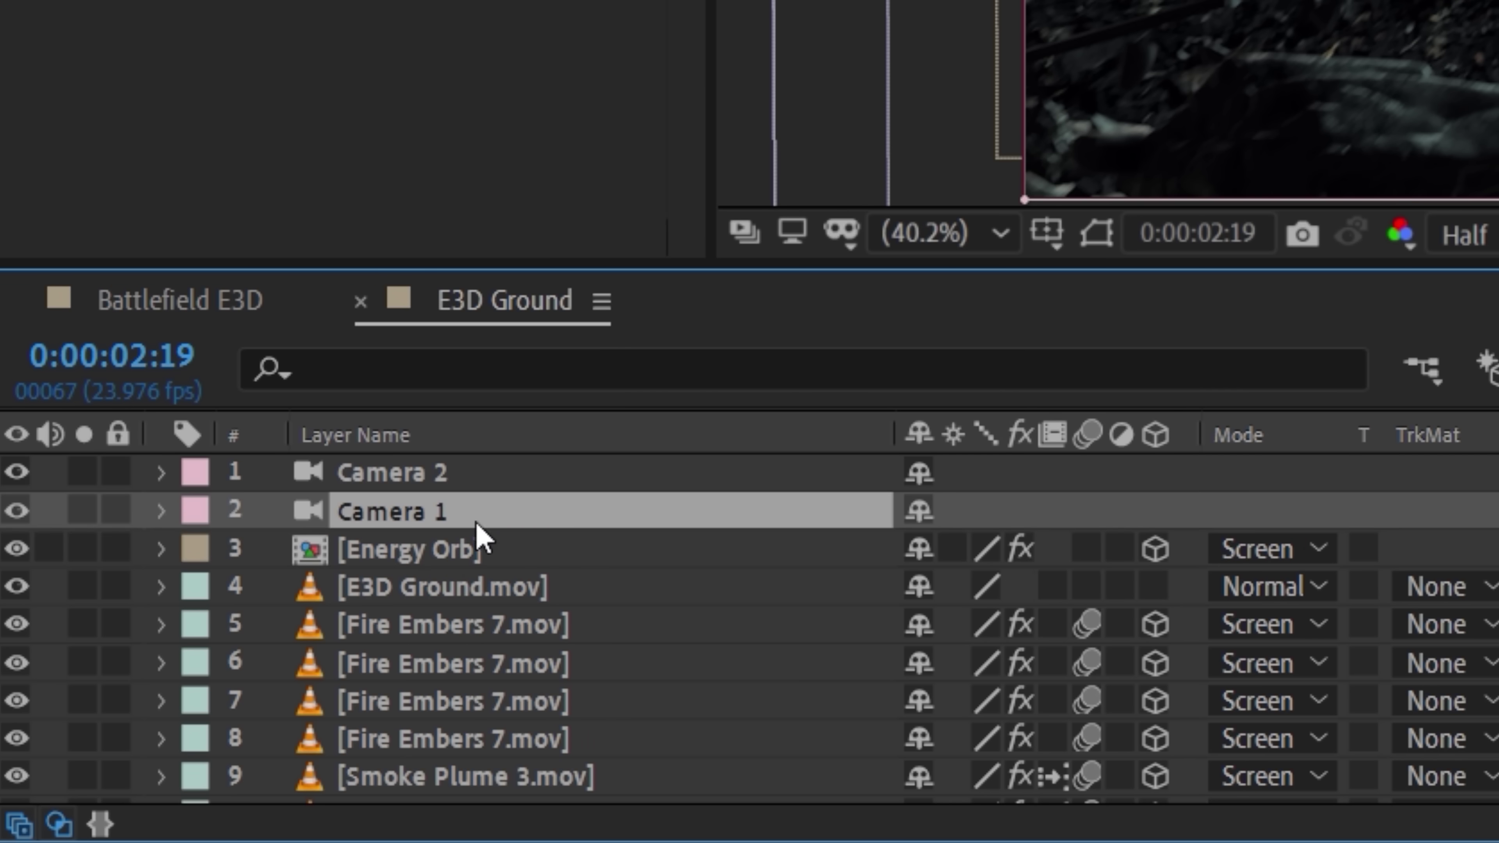
left_click(490, 552, "shift")
right_click(492, 556)
left_click(618, 373)
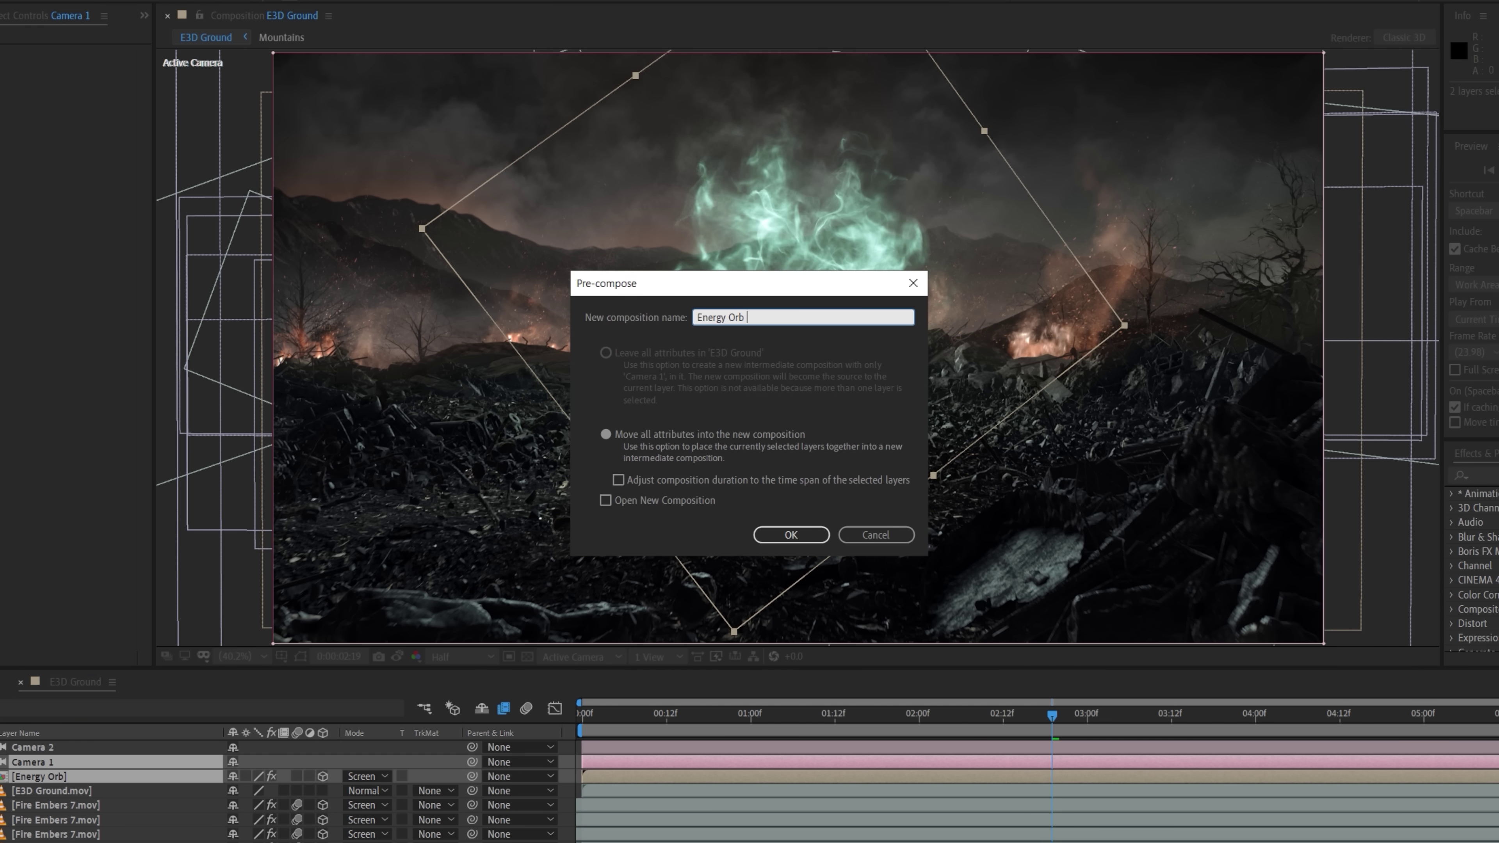
key("Return")
Set the Energy Orb Camera layer's blending mode to Screen.
left_click(366, 762)
left_click(379, 330)
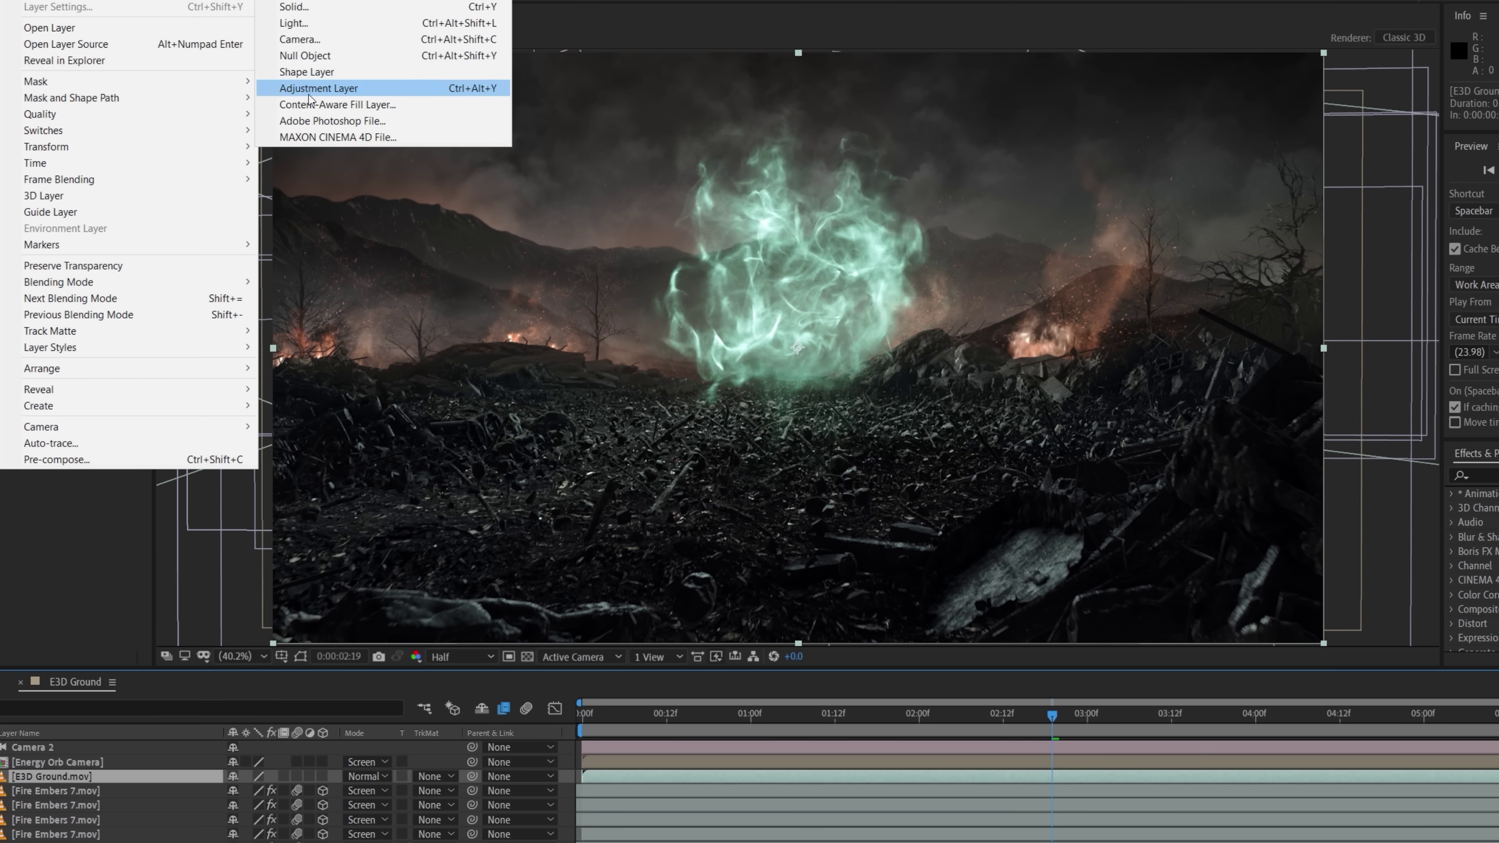
Add an adjustment layer above E3D Ground.mov and rename it Displacement.
left_click(385, 86)
key("Return")
type("Displacement")
key("Return")
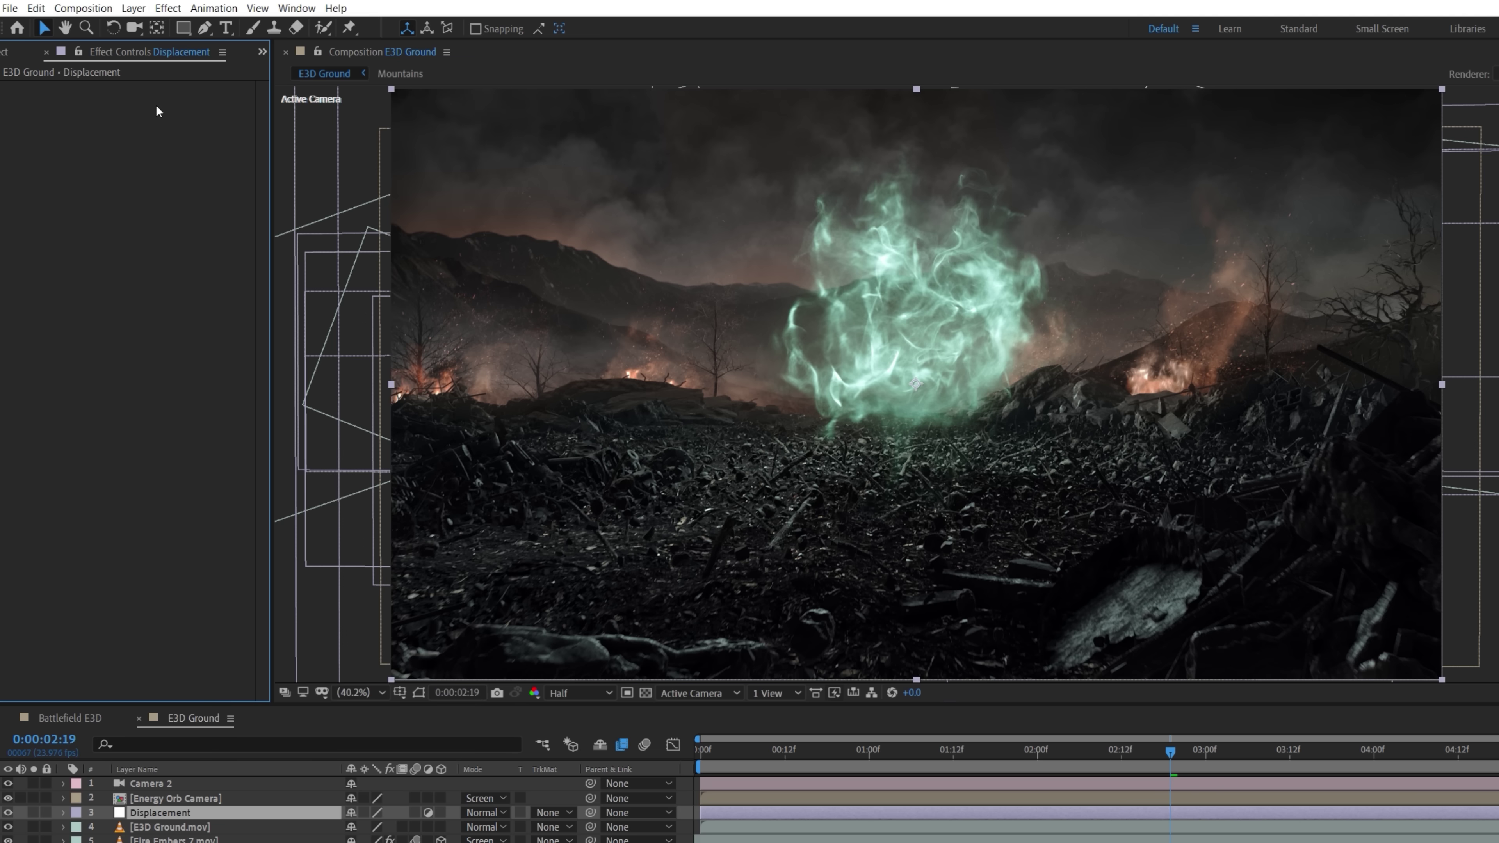
Apply the VFX Chromatic Displacement effect to the Displacement layer.
left_click(168, 8)
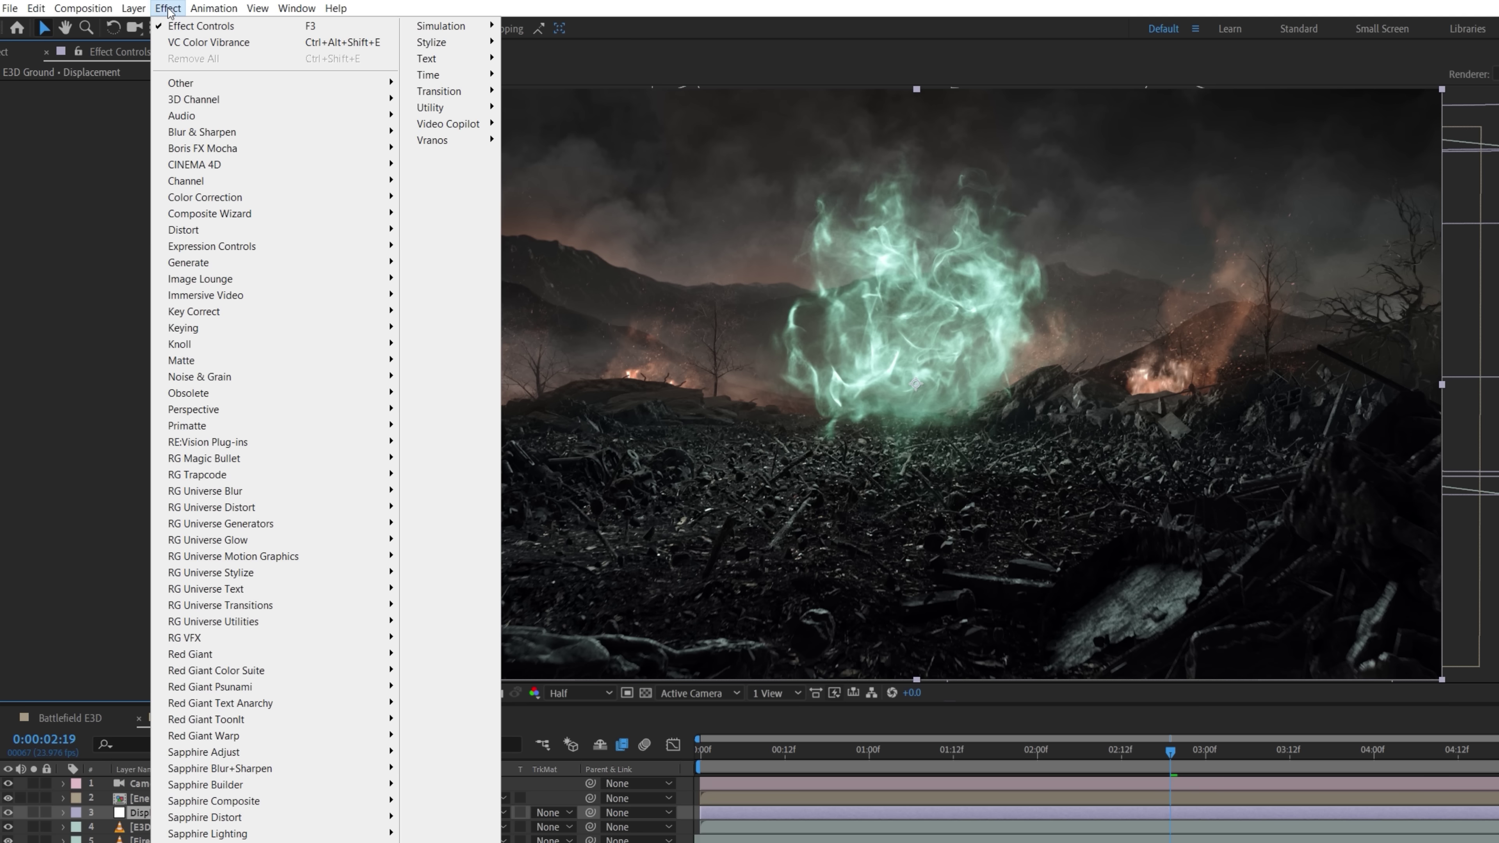
mouse_move(237, 639)
left_click(466, 639)
left_click(187, 148)
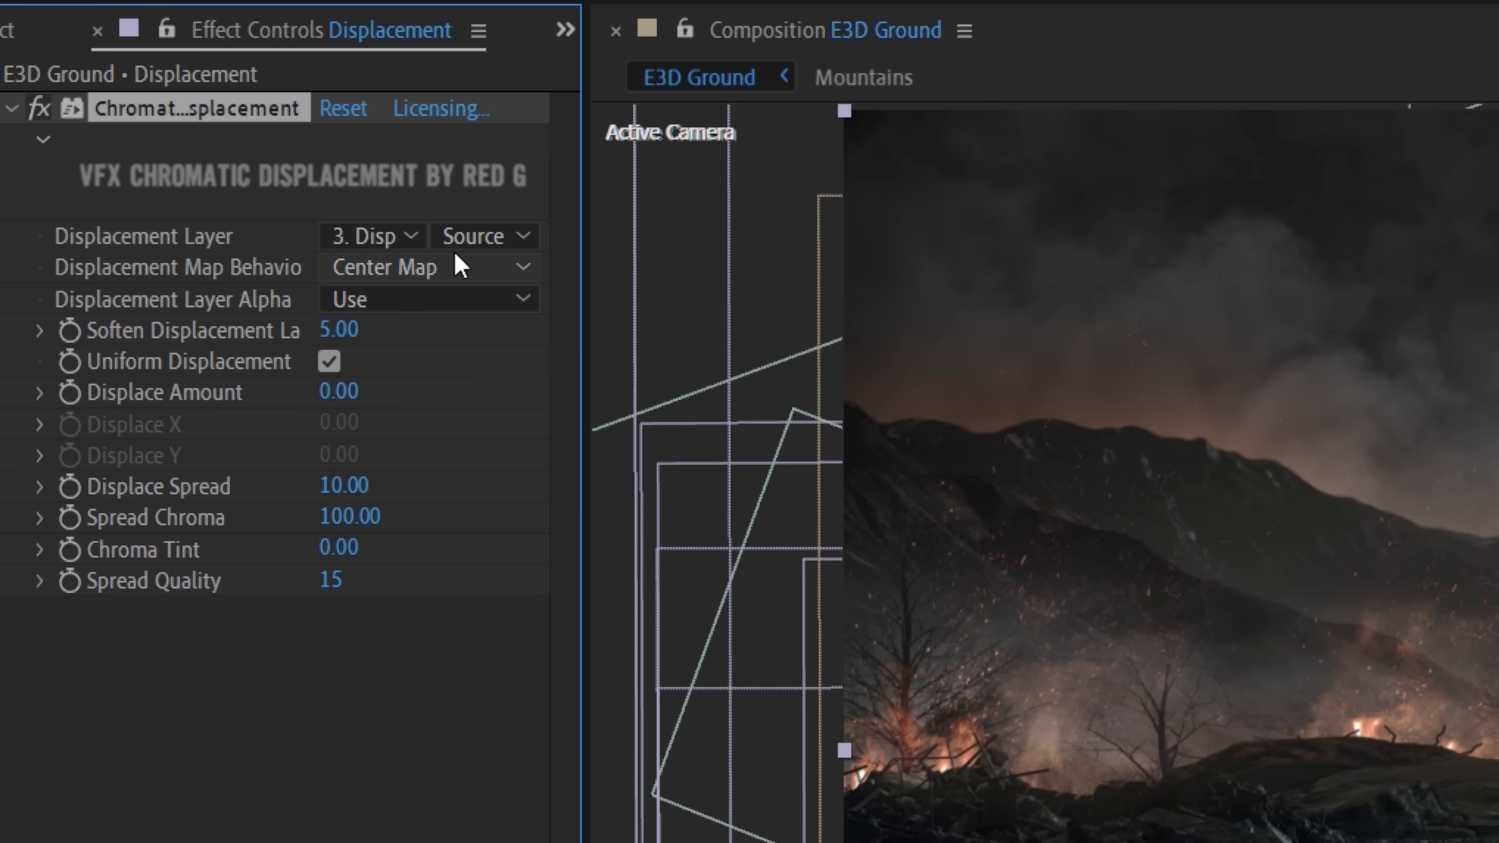
Use Energy Orb Camera as the displacement layer, with softening 4, Displace Amount -14 and Displace Spread 6.
left_click(478, 319)
left_click_drag(338, 392, 268, 413)
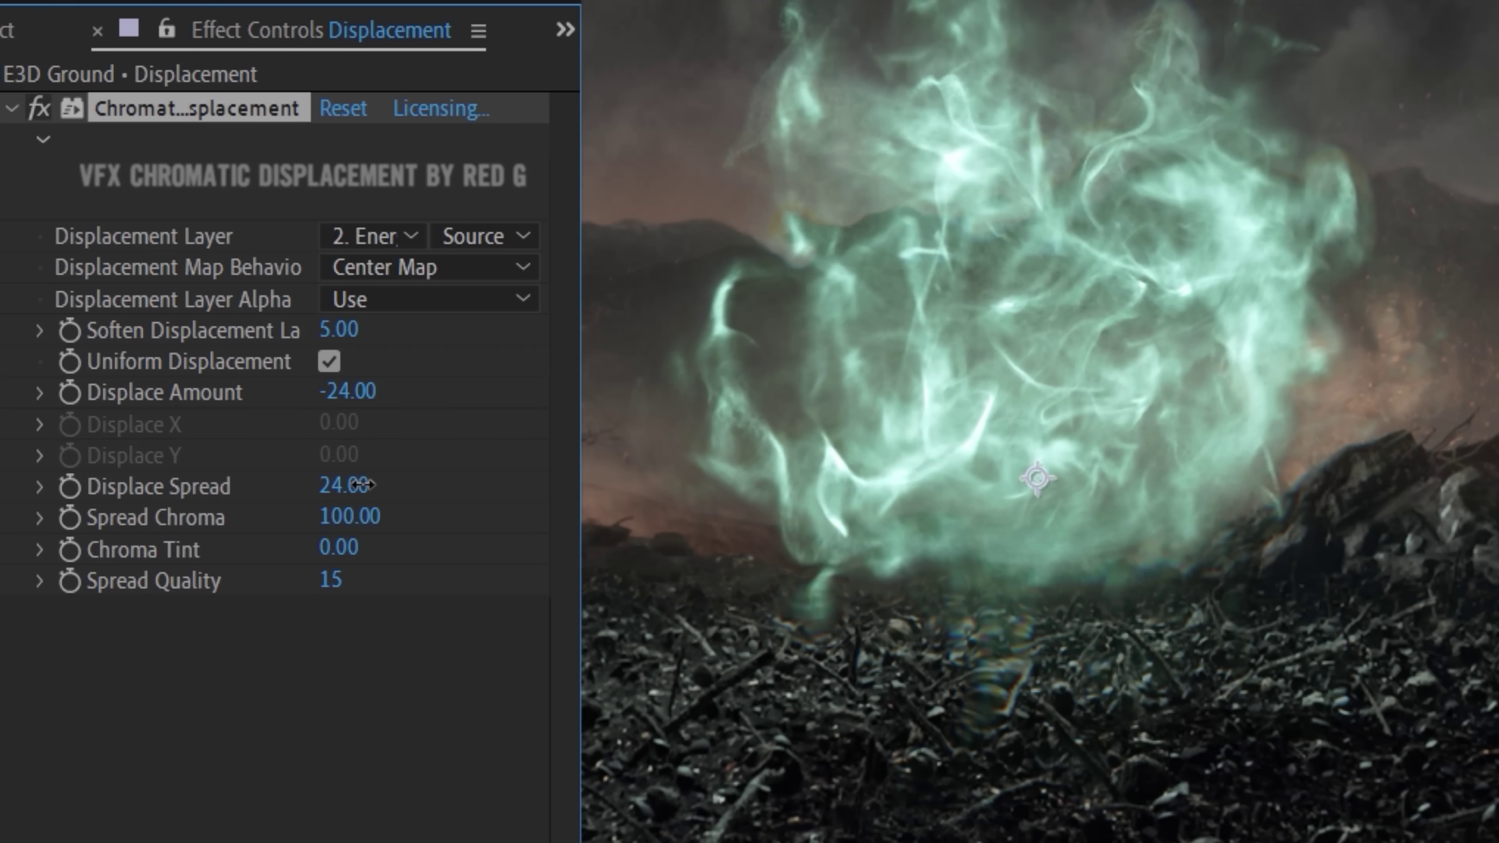
left_click_drag(362, 484, 392, 486)
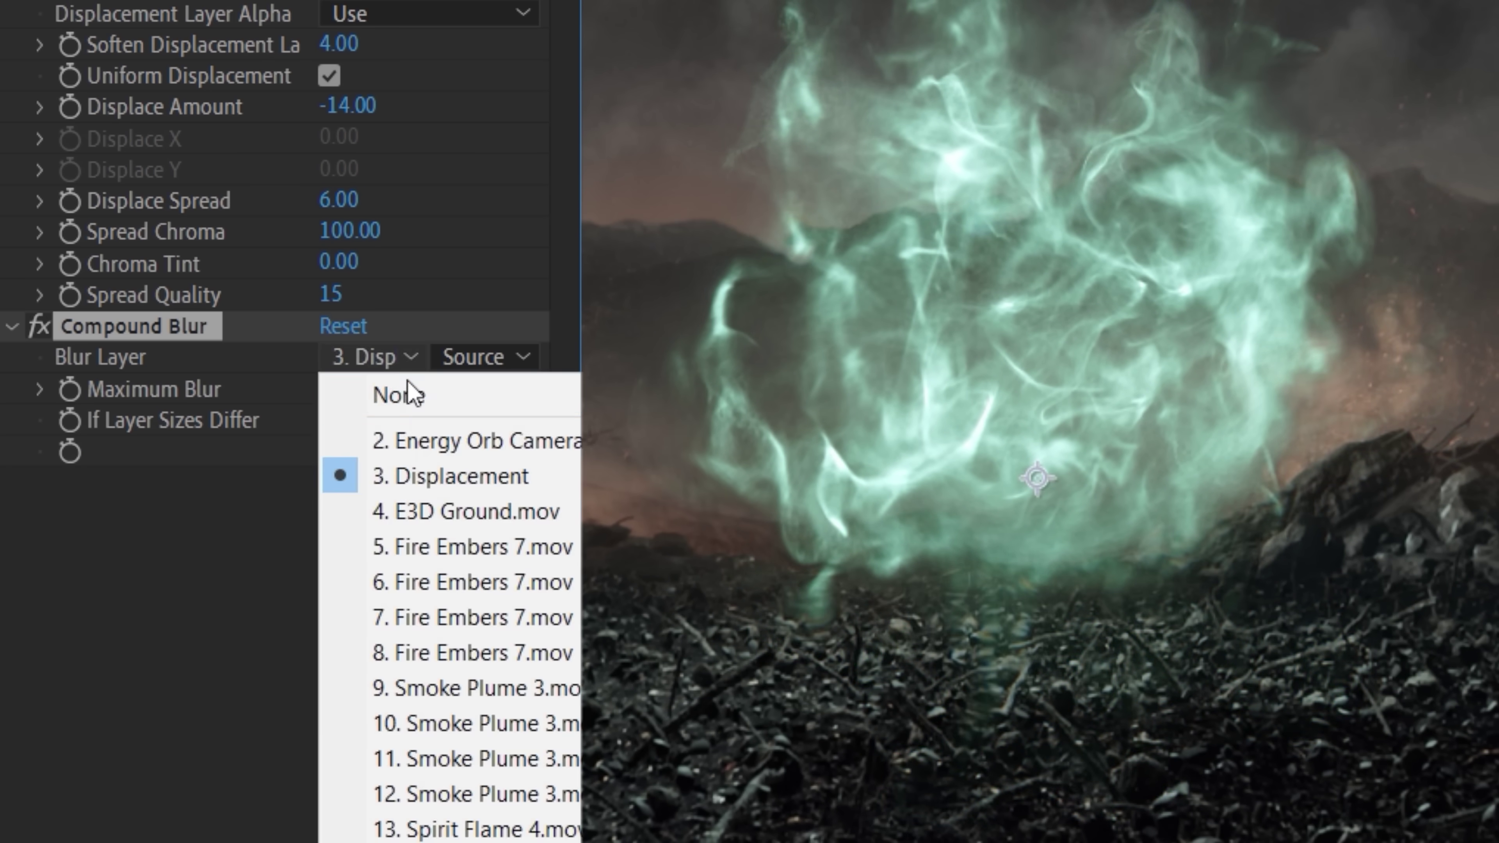
Set the Compound Blur's blur layer to Energy Orb Camera and its Maximum Blur to 11.
left_click(472, 439)
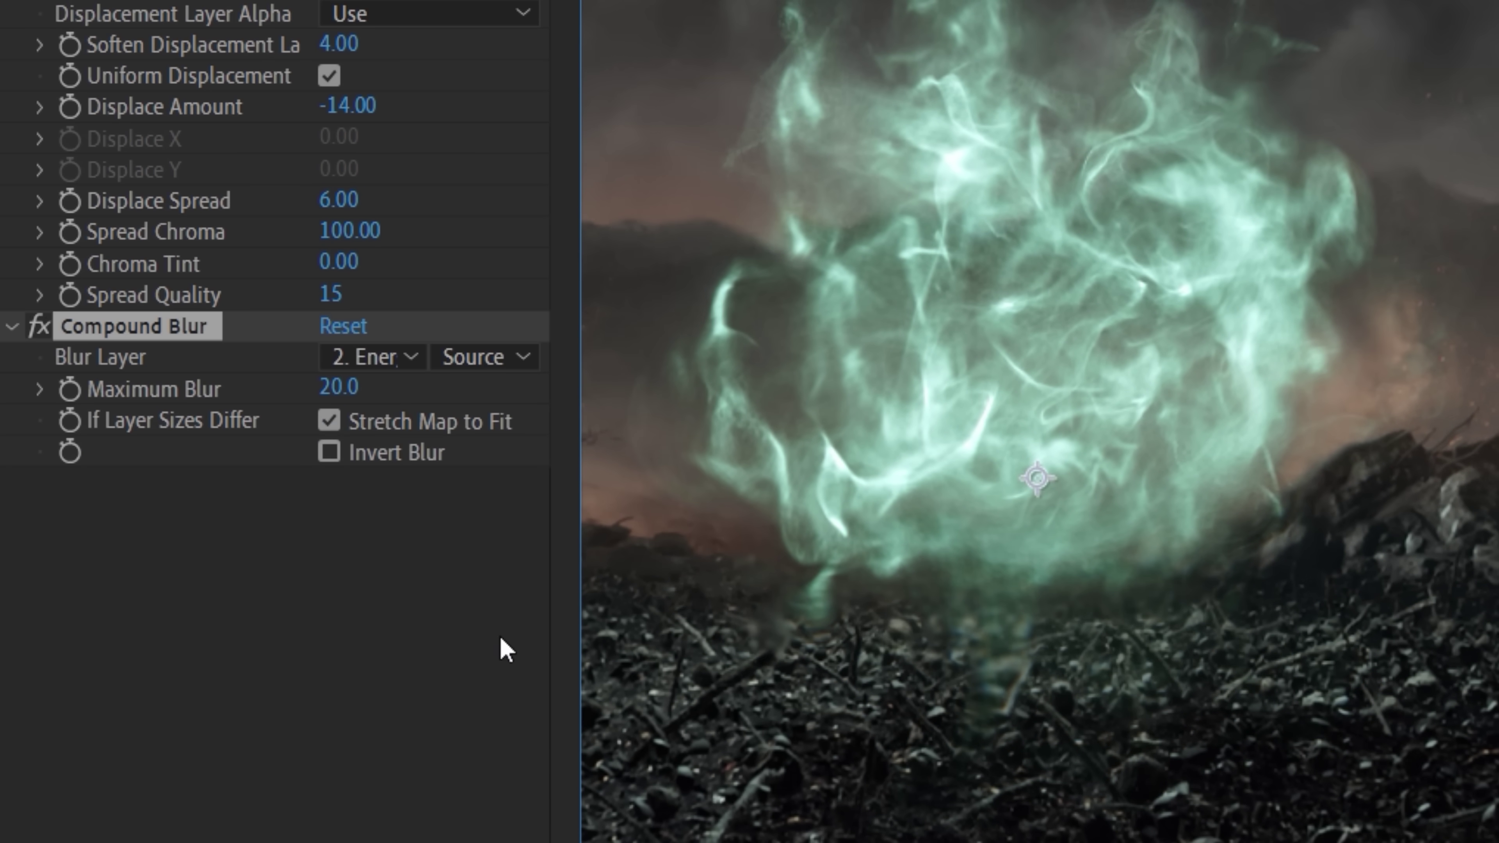
left_click_drag(328, 396, 317, 398)
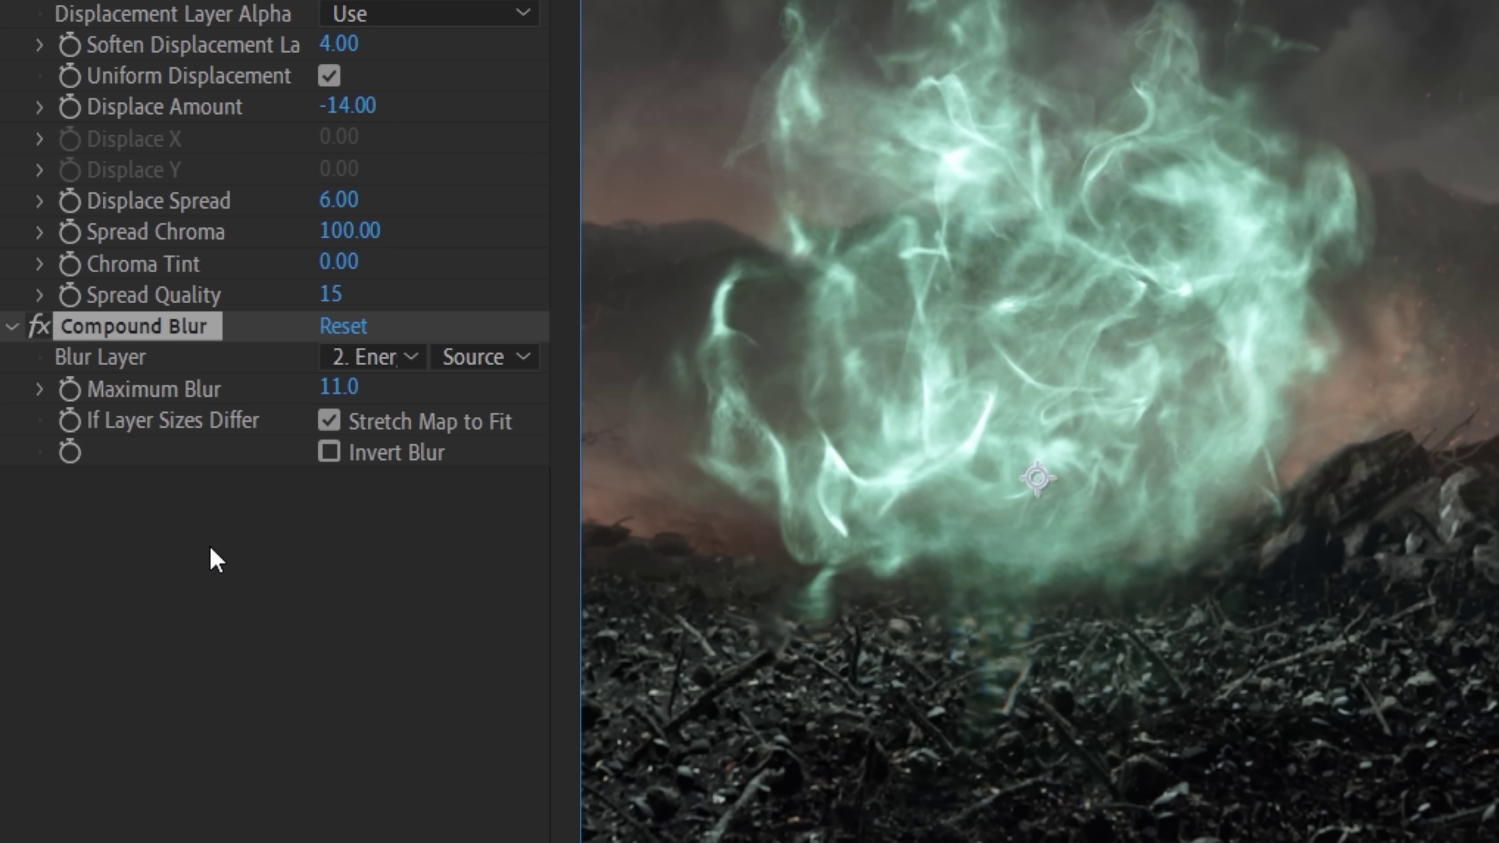